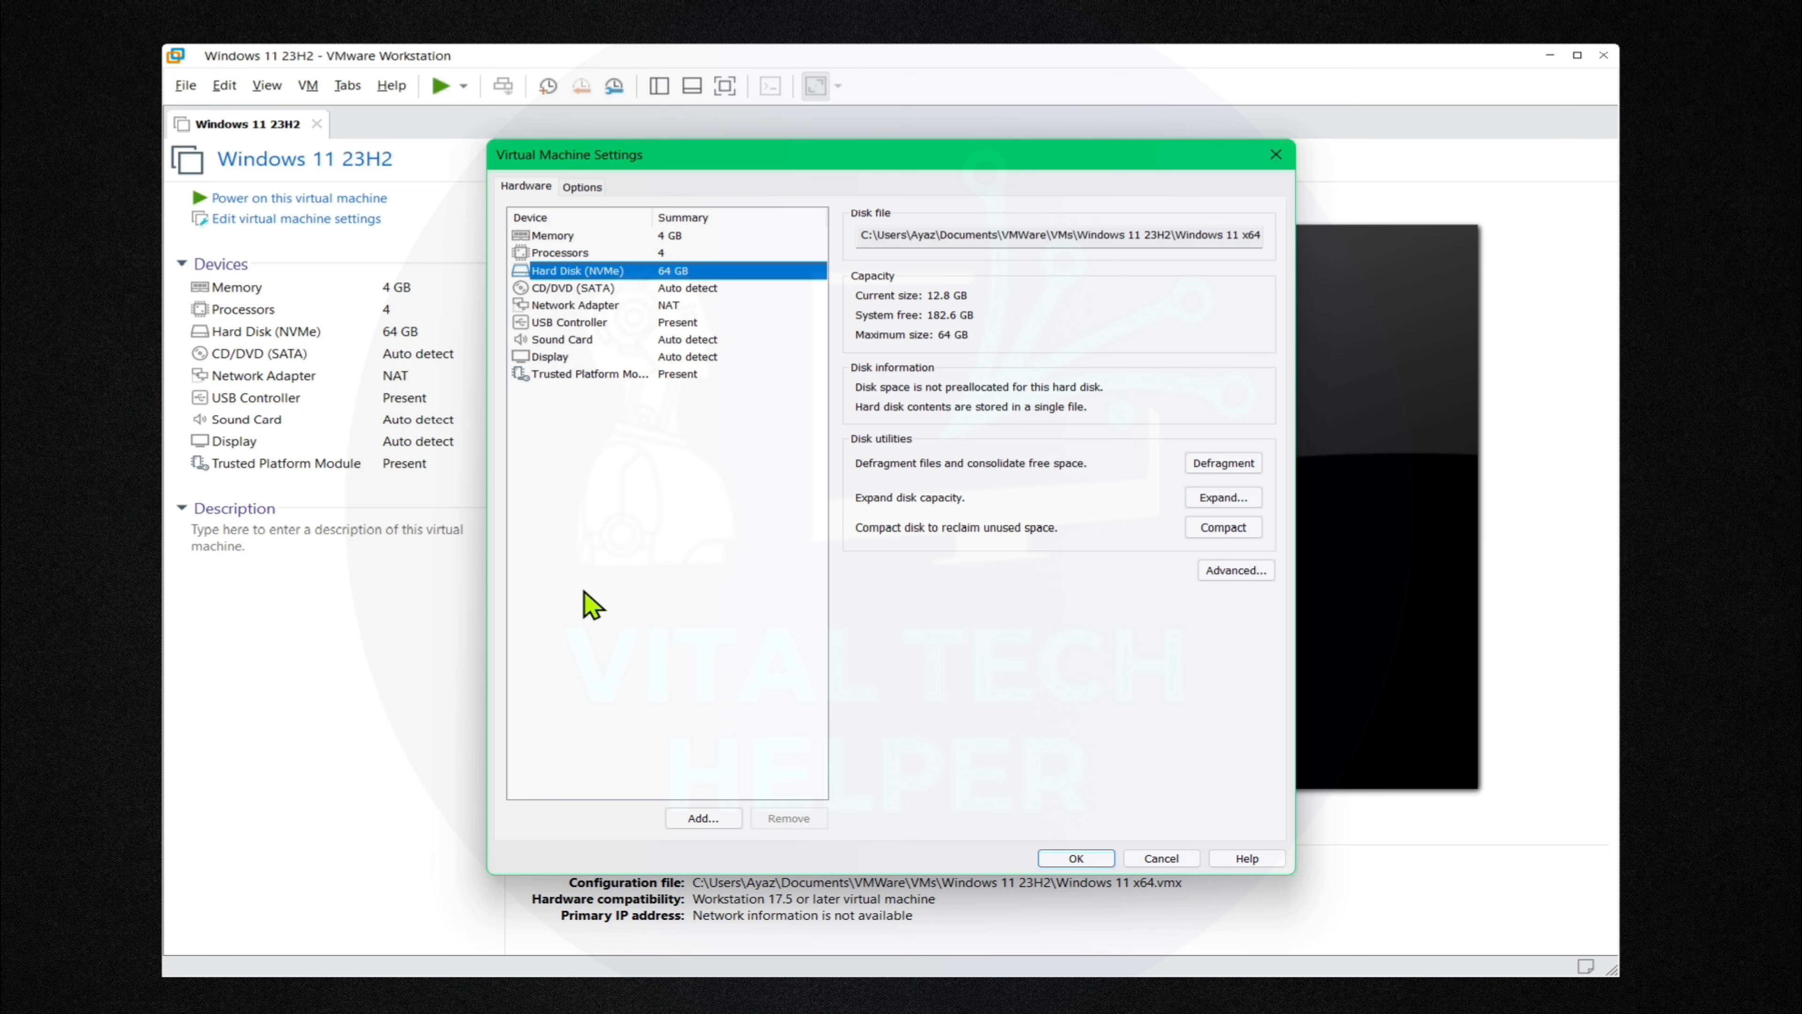
Expand the virtual machine's existing hard disk to a maximum size of 80 GB.
left_click(1223, 497)
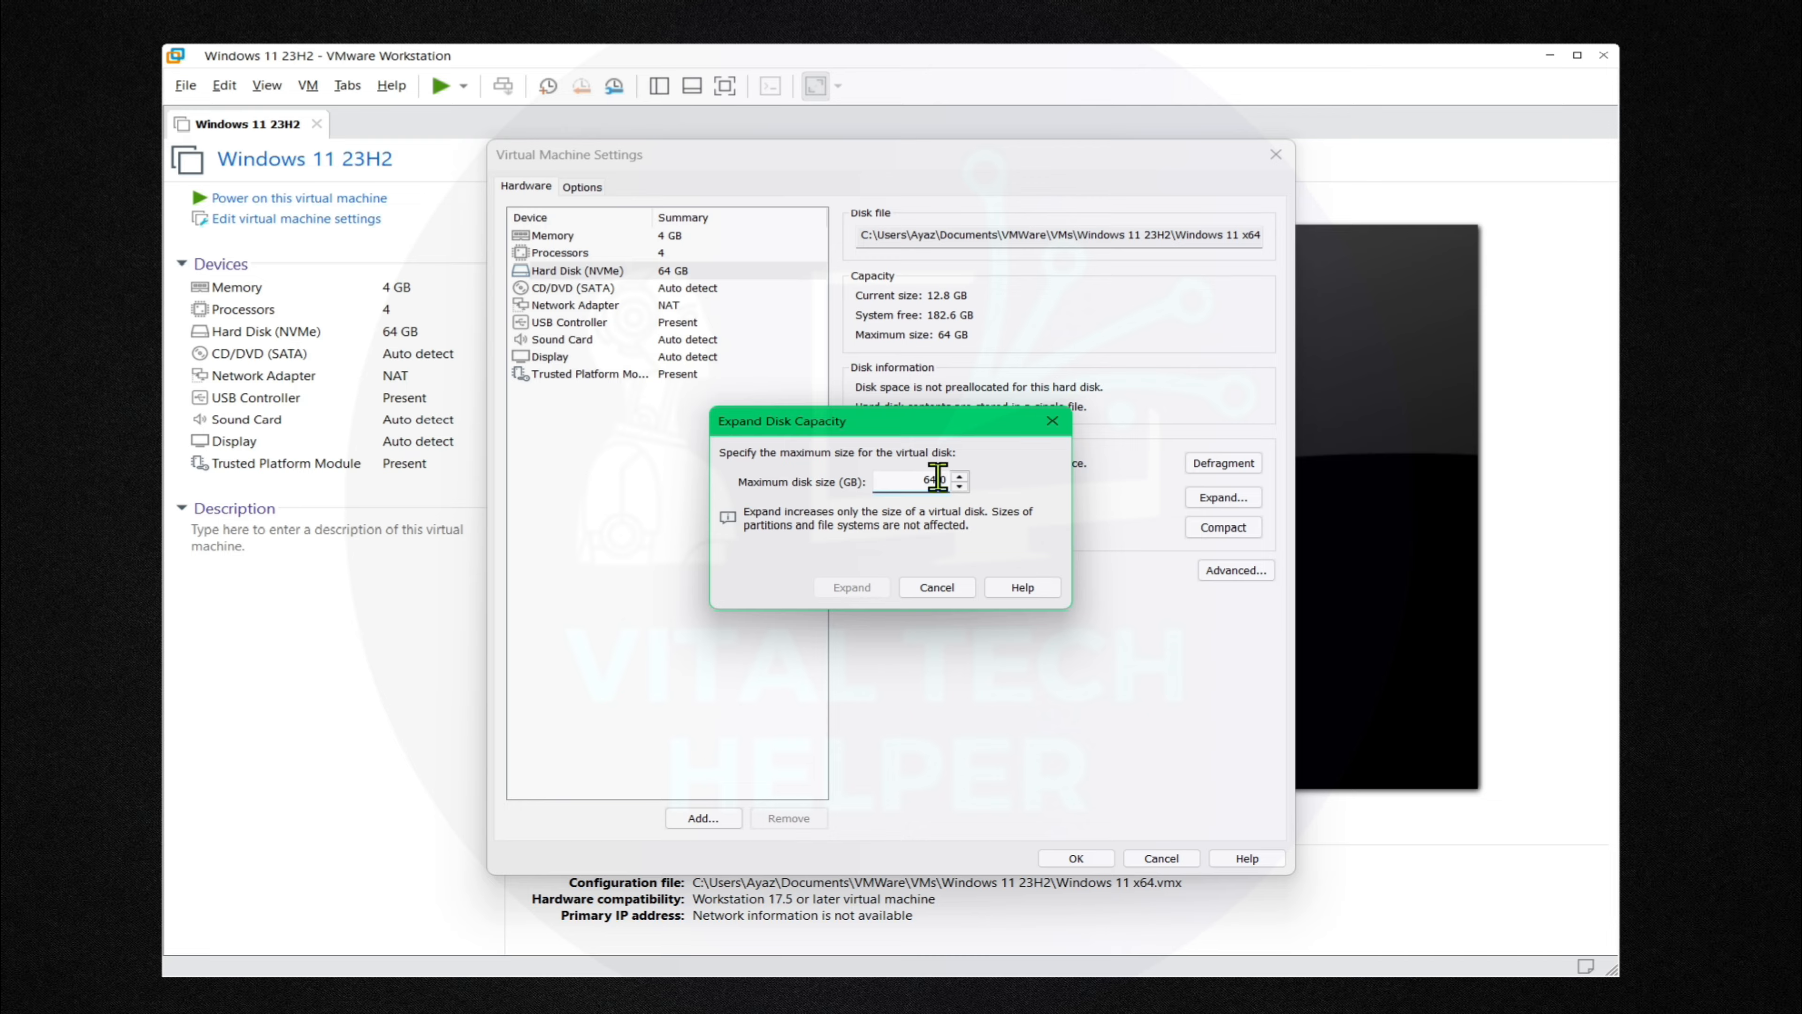
double_click(942, 481)
type("80")
left_click(840, 592)
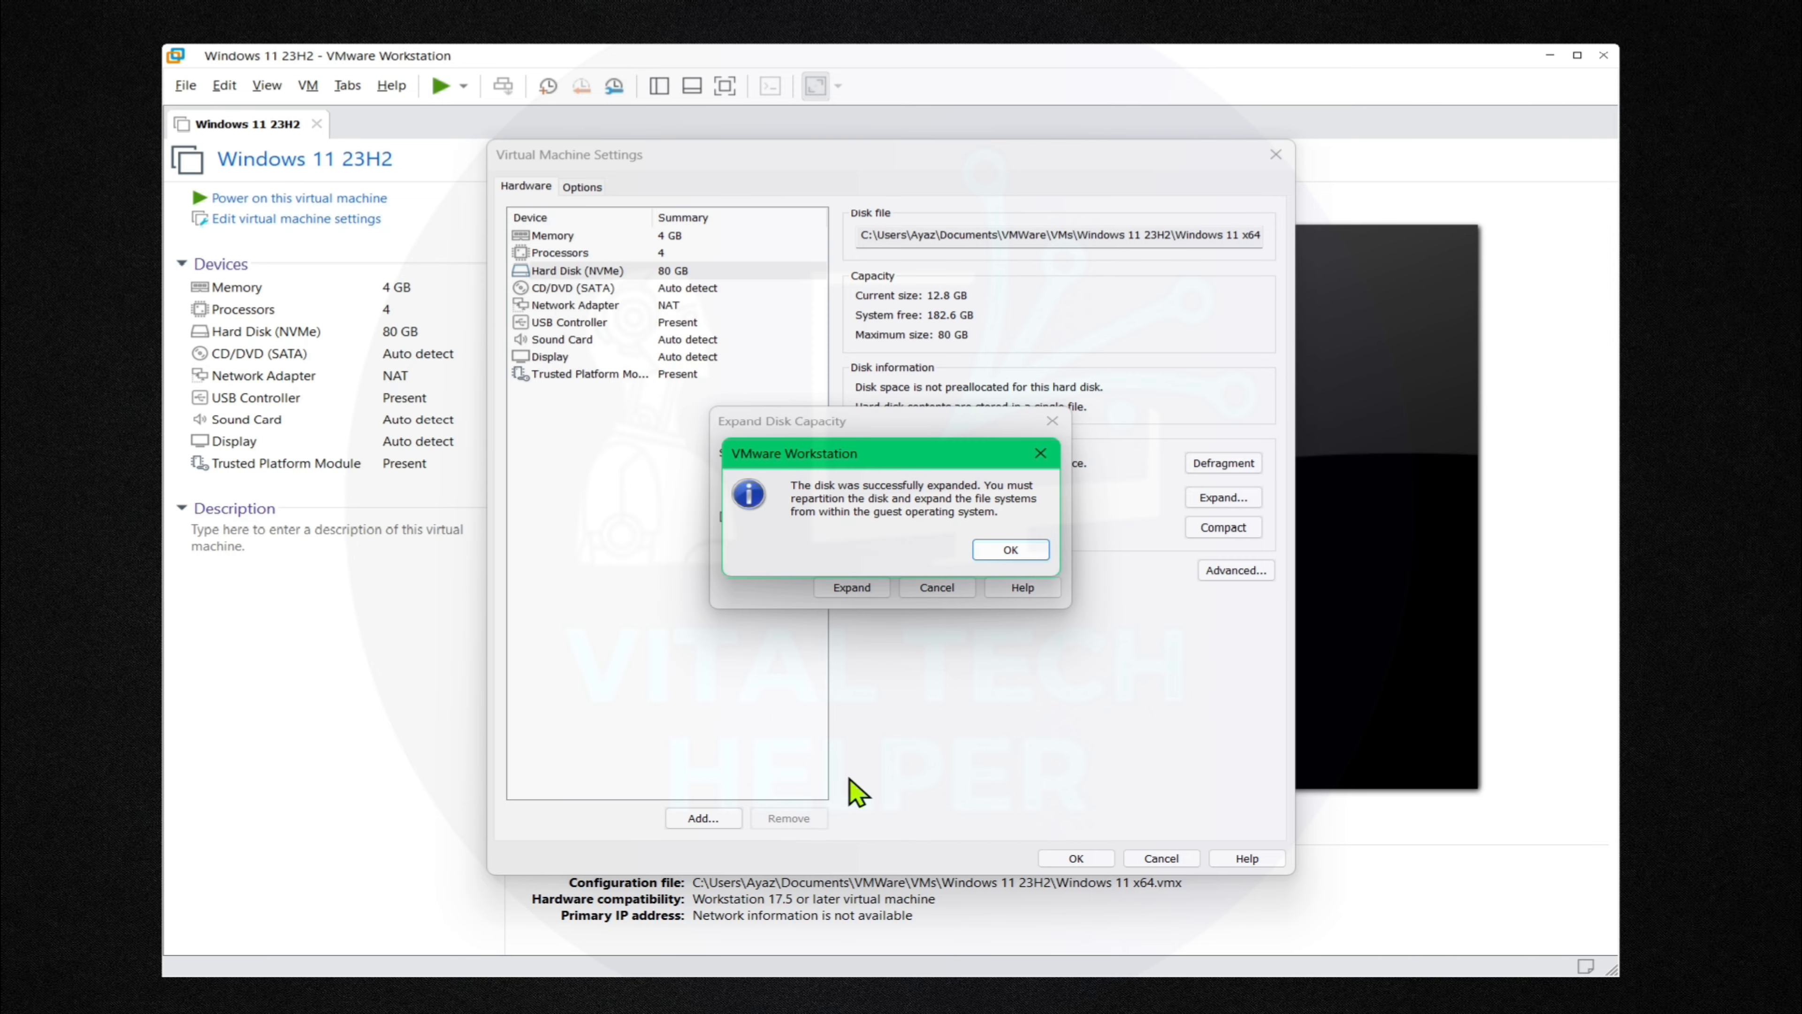
left_click(1017, 558)
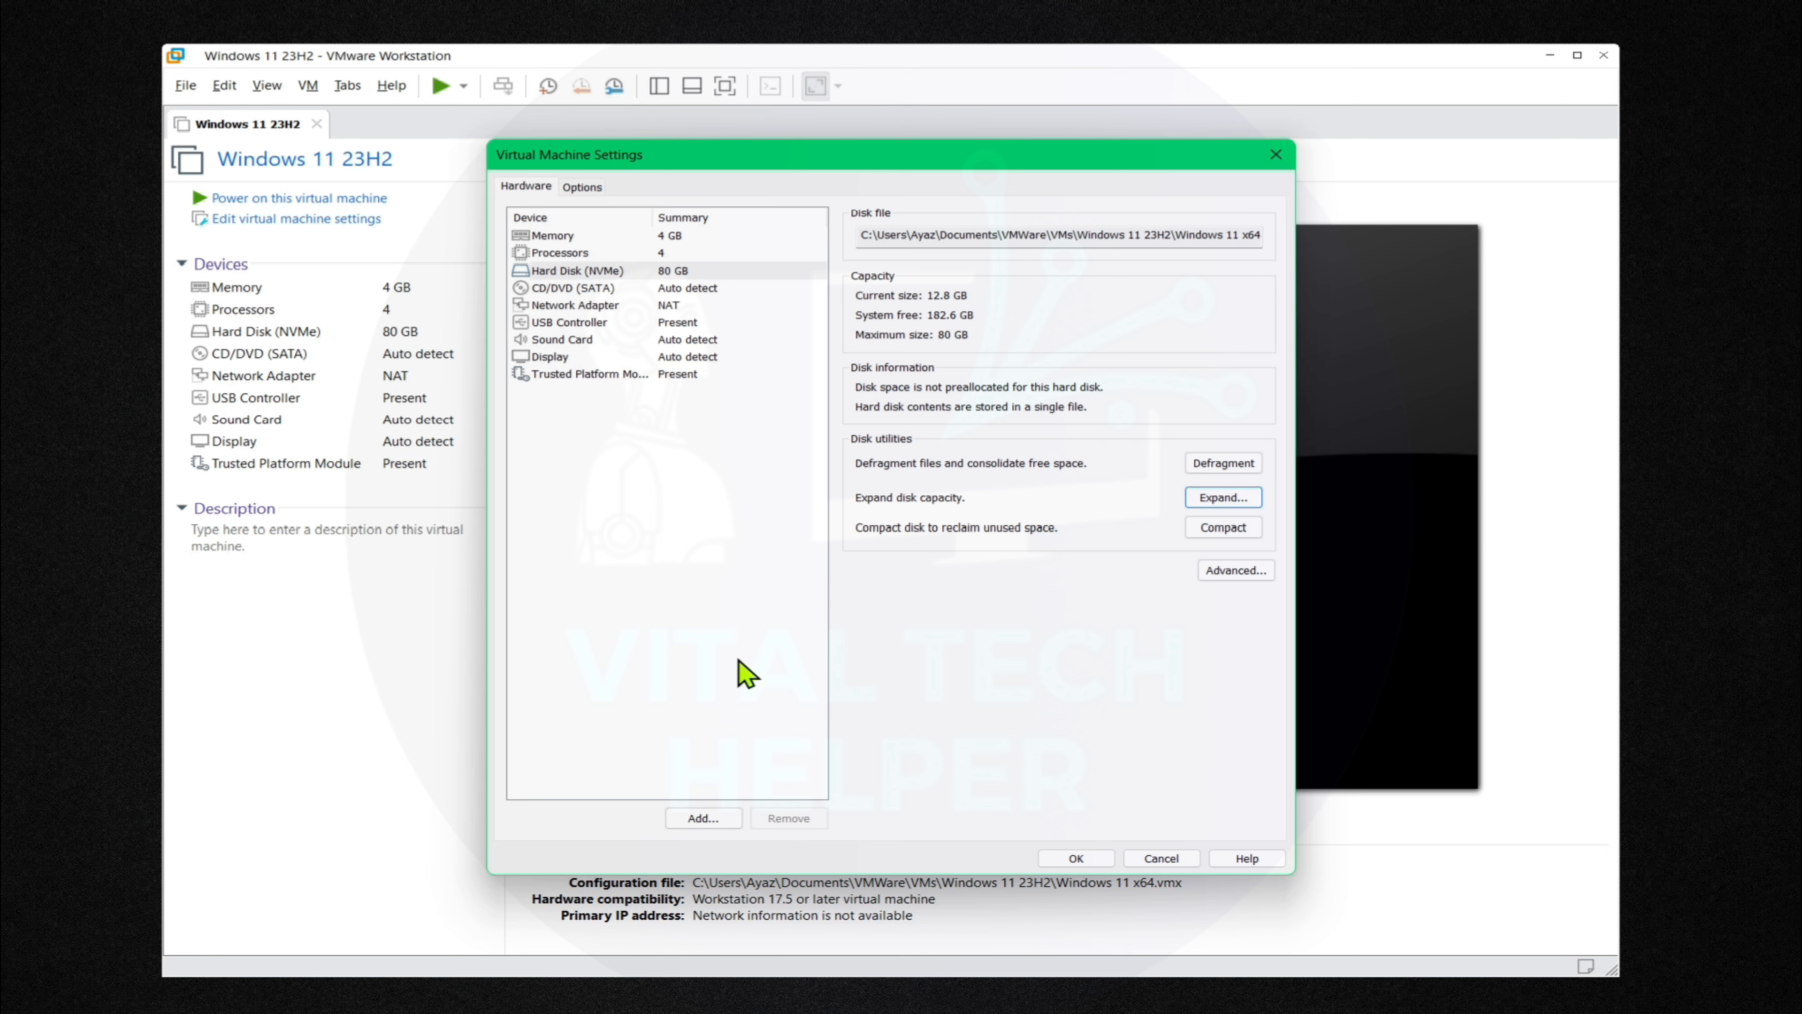
Add a new 30 GB virtual hard disk to the virtual machine, stored as a single file under the suggested file name.
left_click(699, 817)
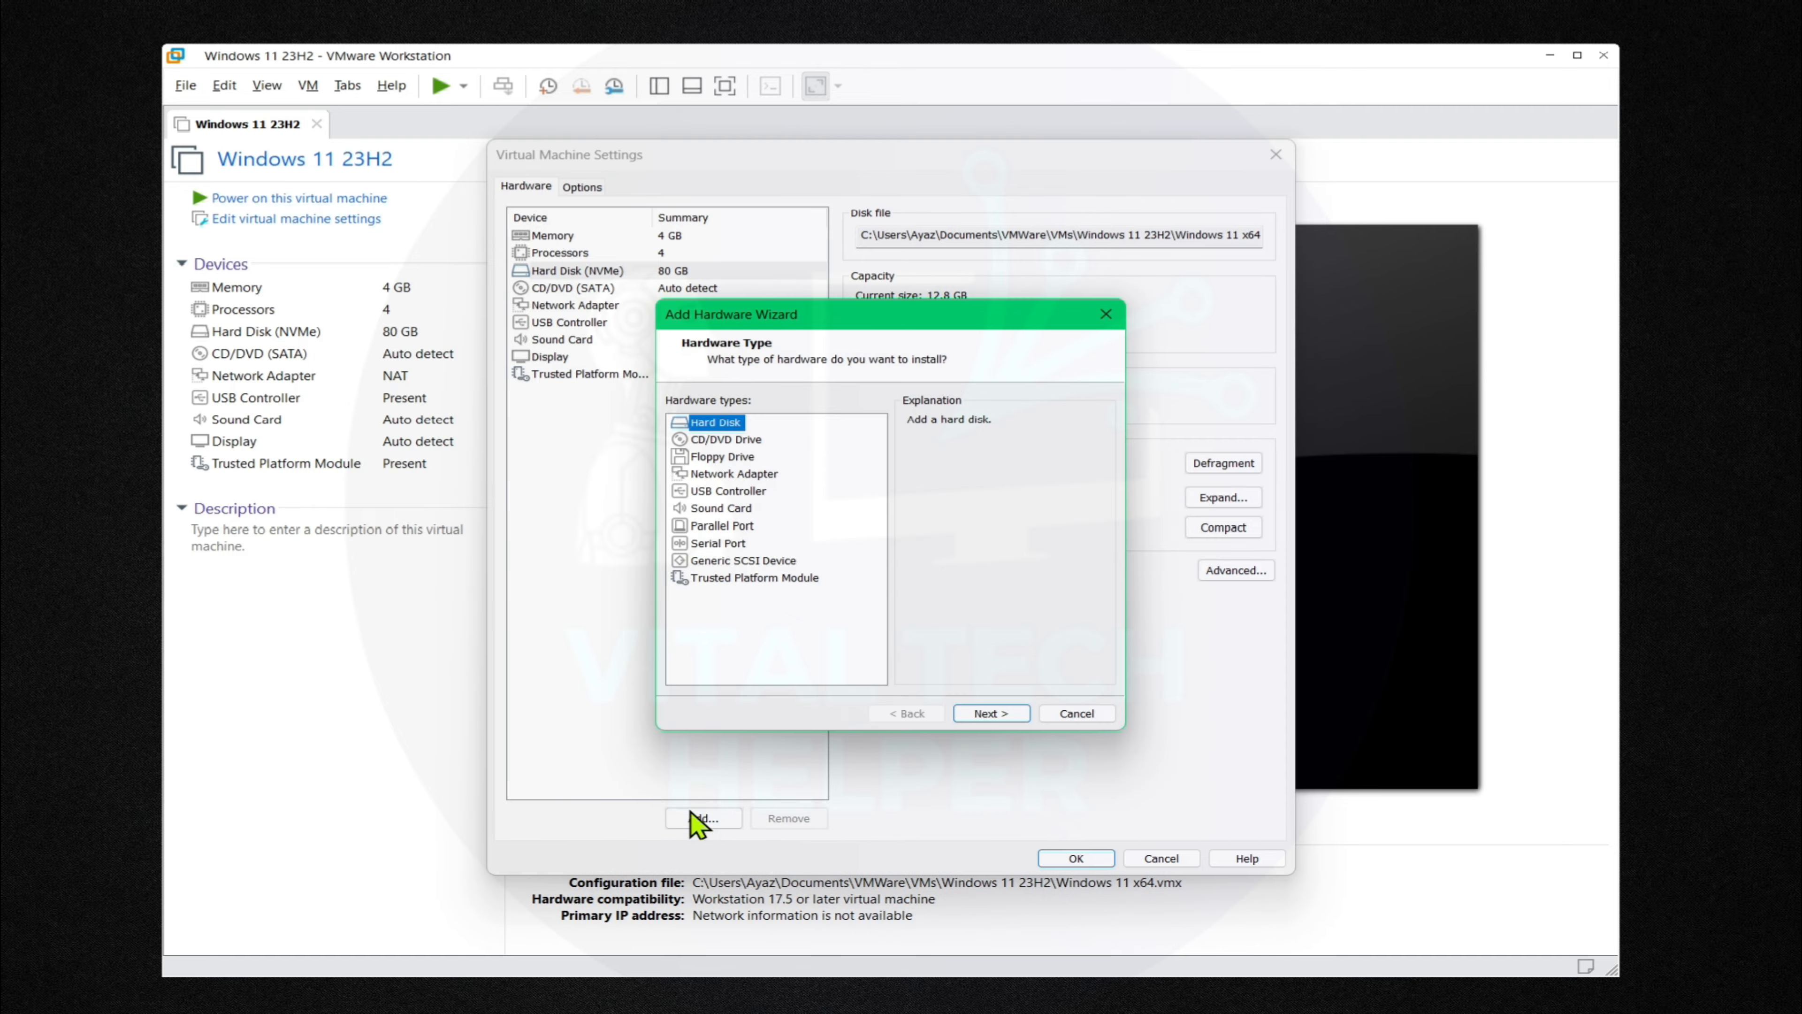
left_click(990, 715)
left_click(959, 713)
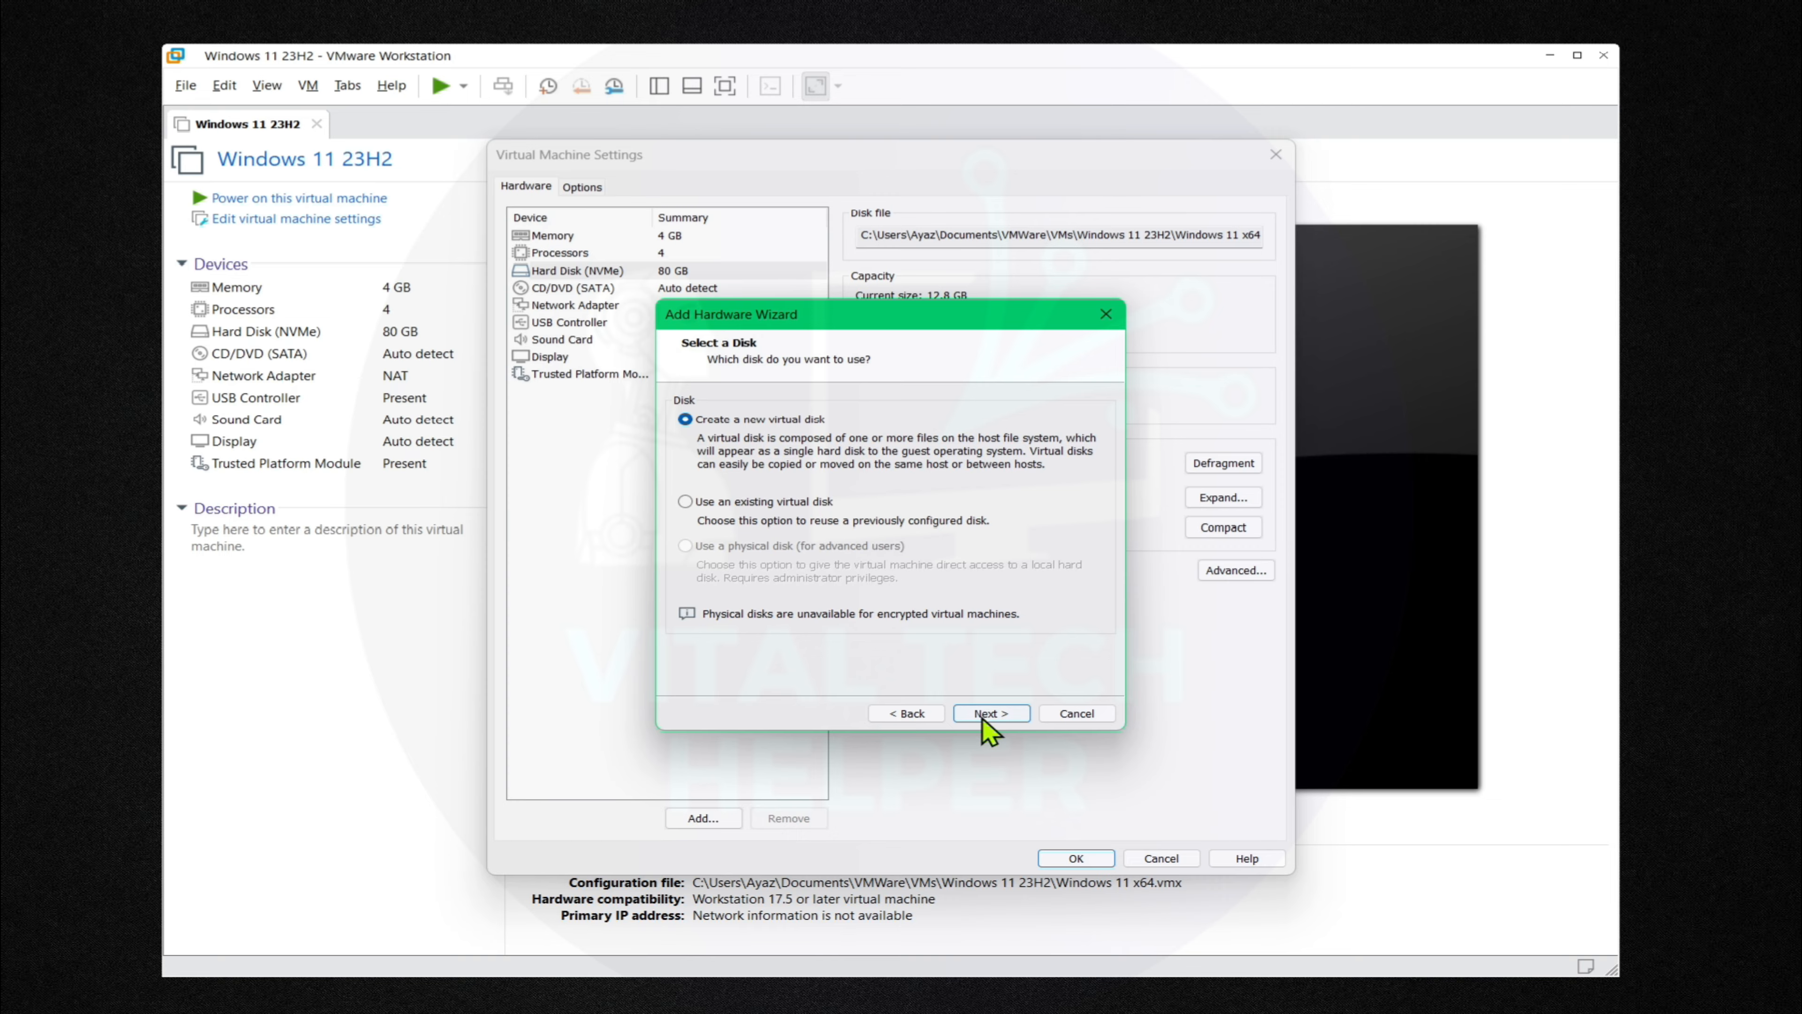
left_click(988, 715)
left_click(673, 546)
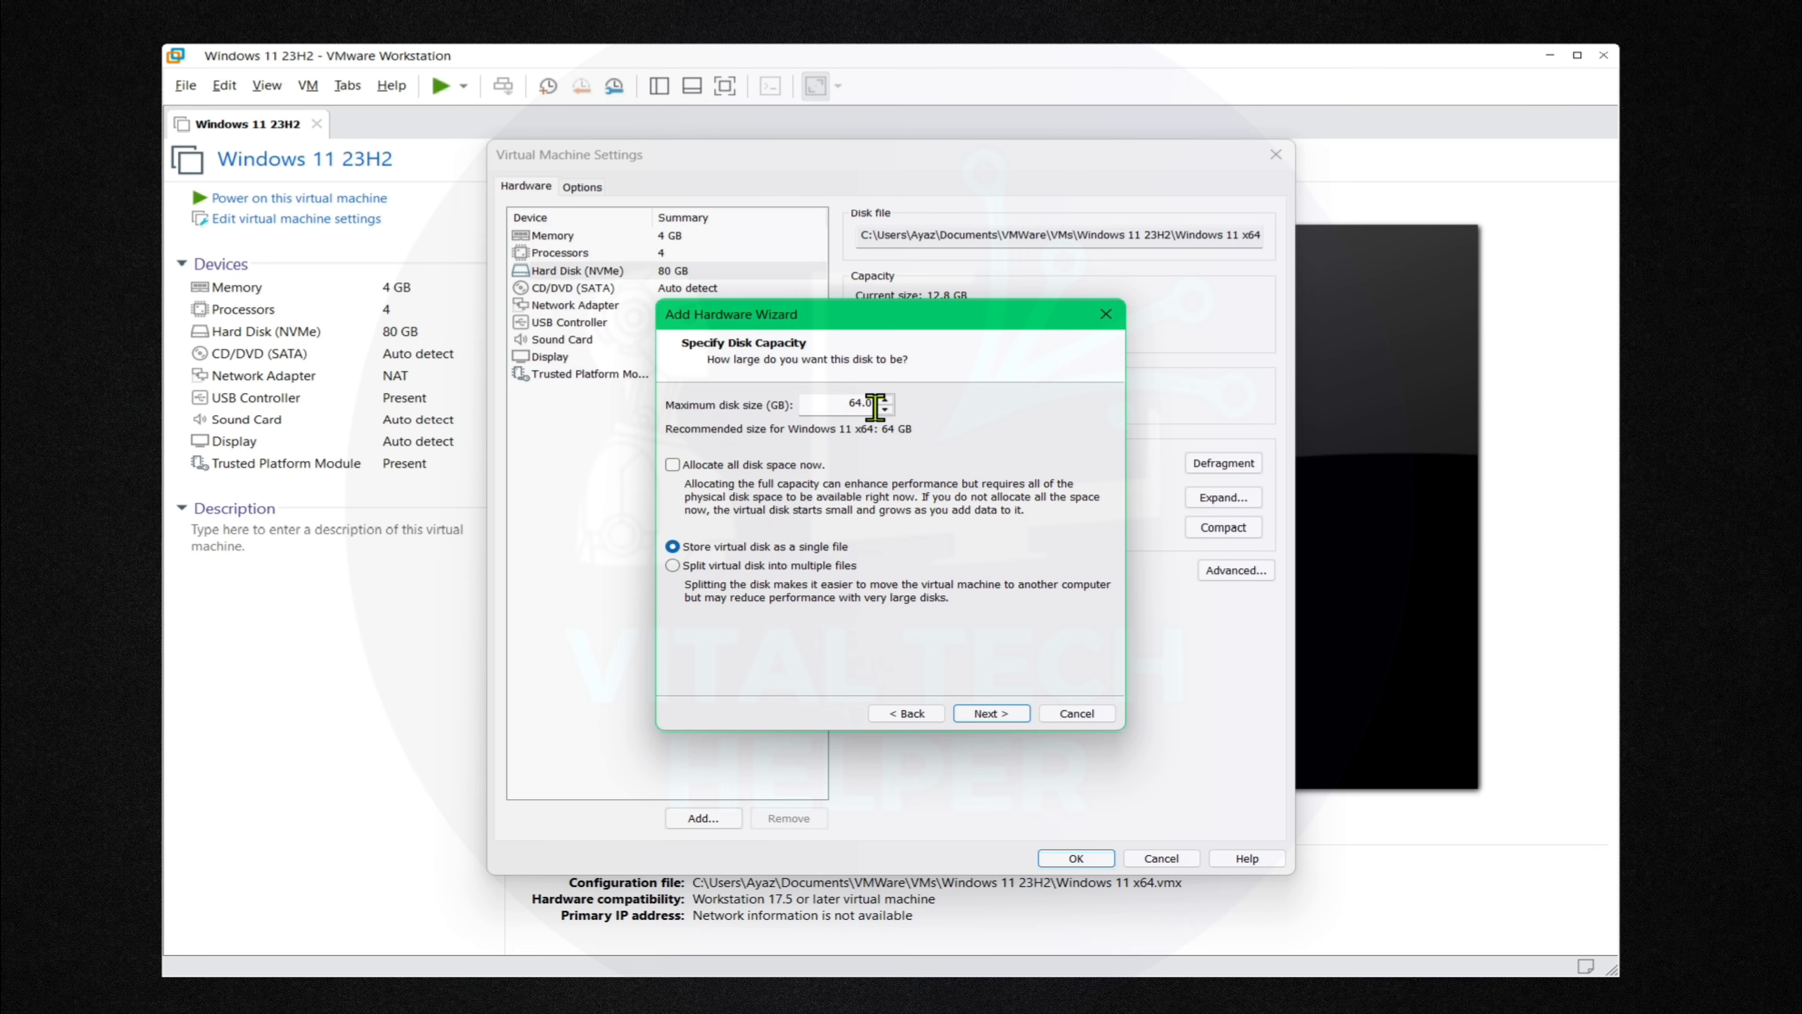
double_click(825, 405)
type("30")
left_click(990, 716)
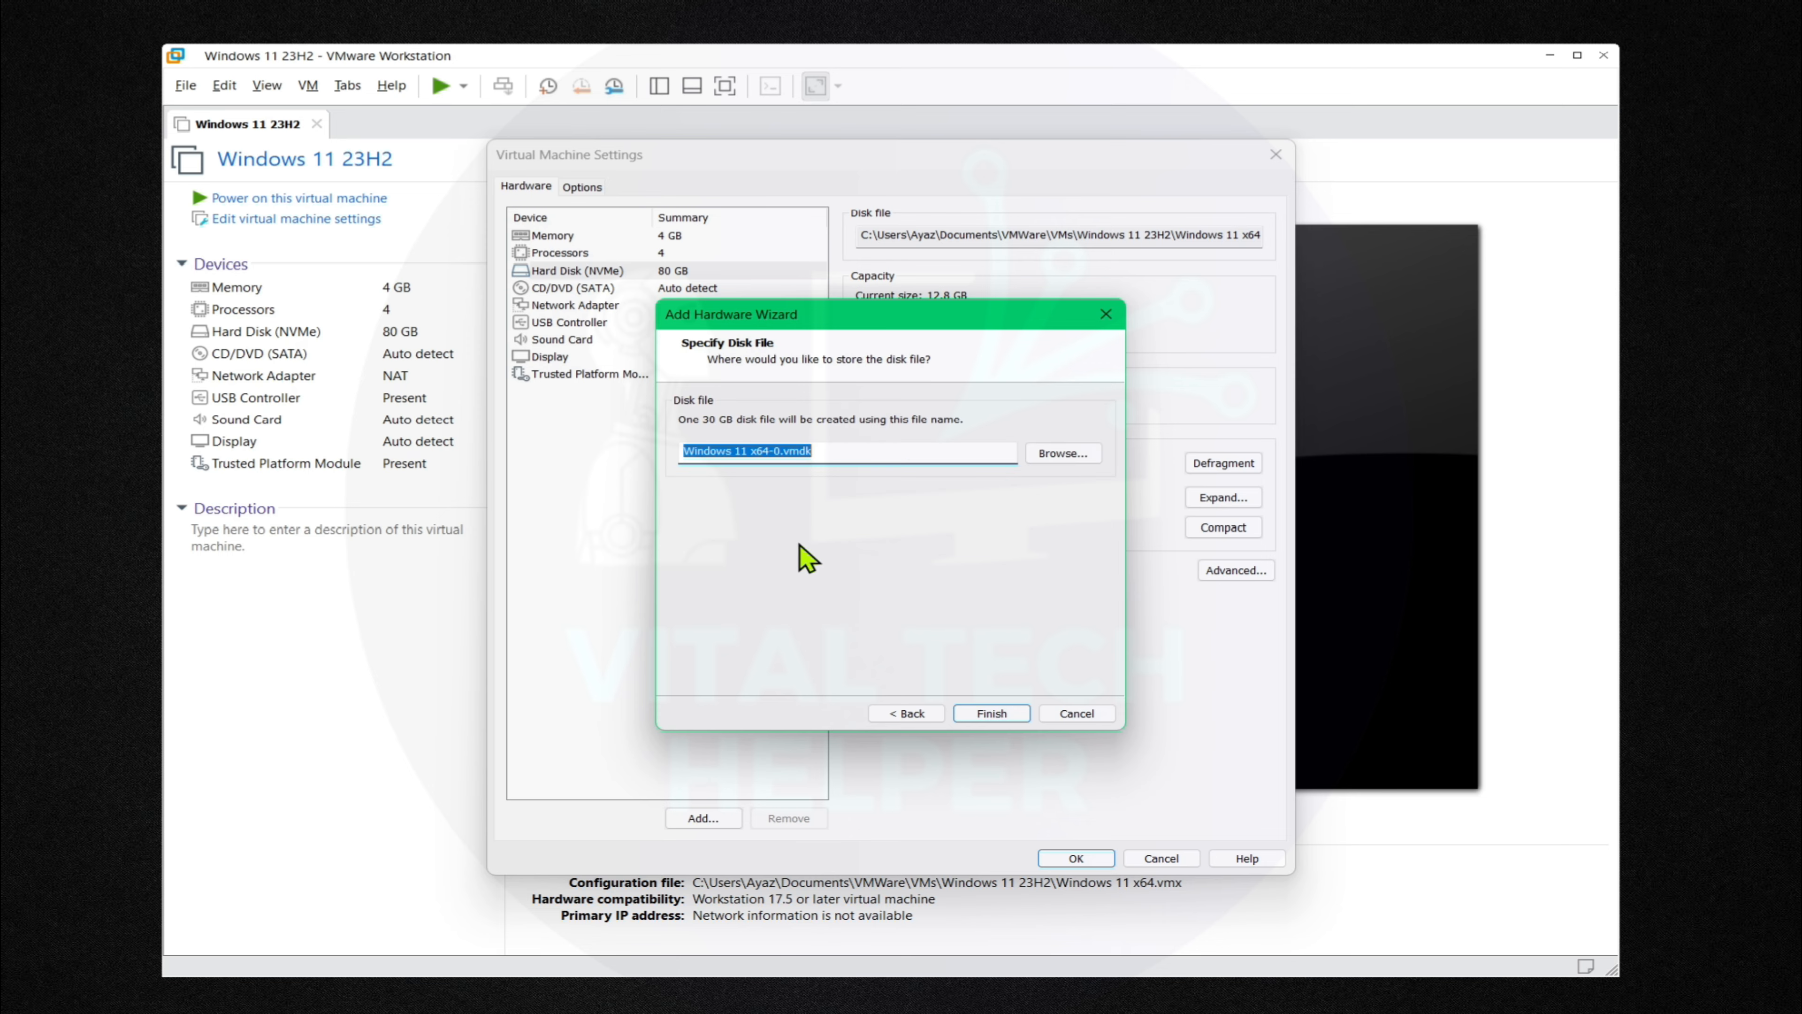
left_click(992, 715)
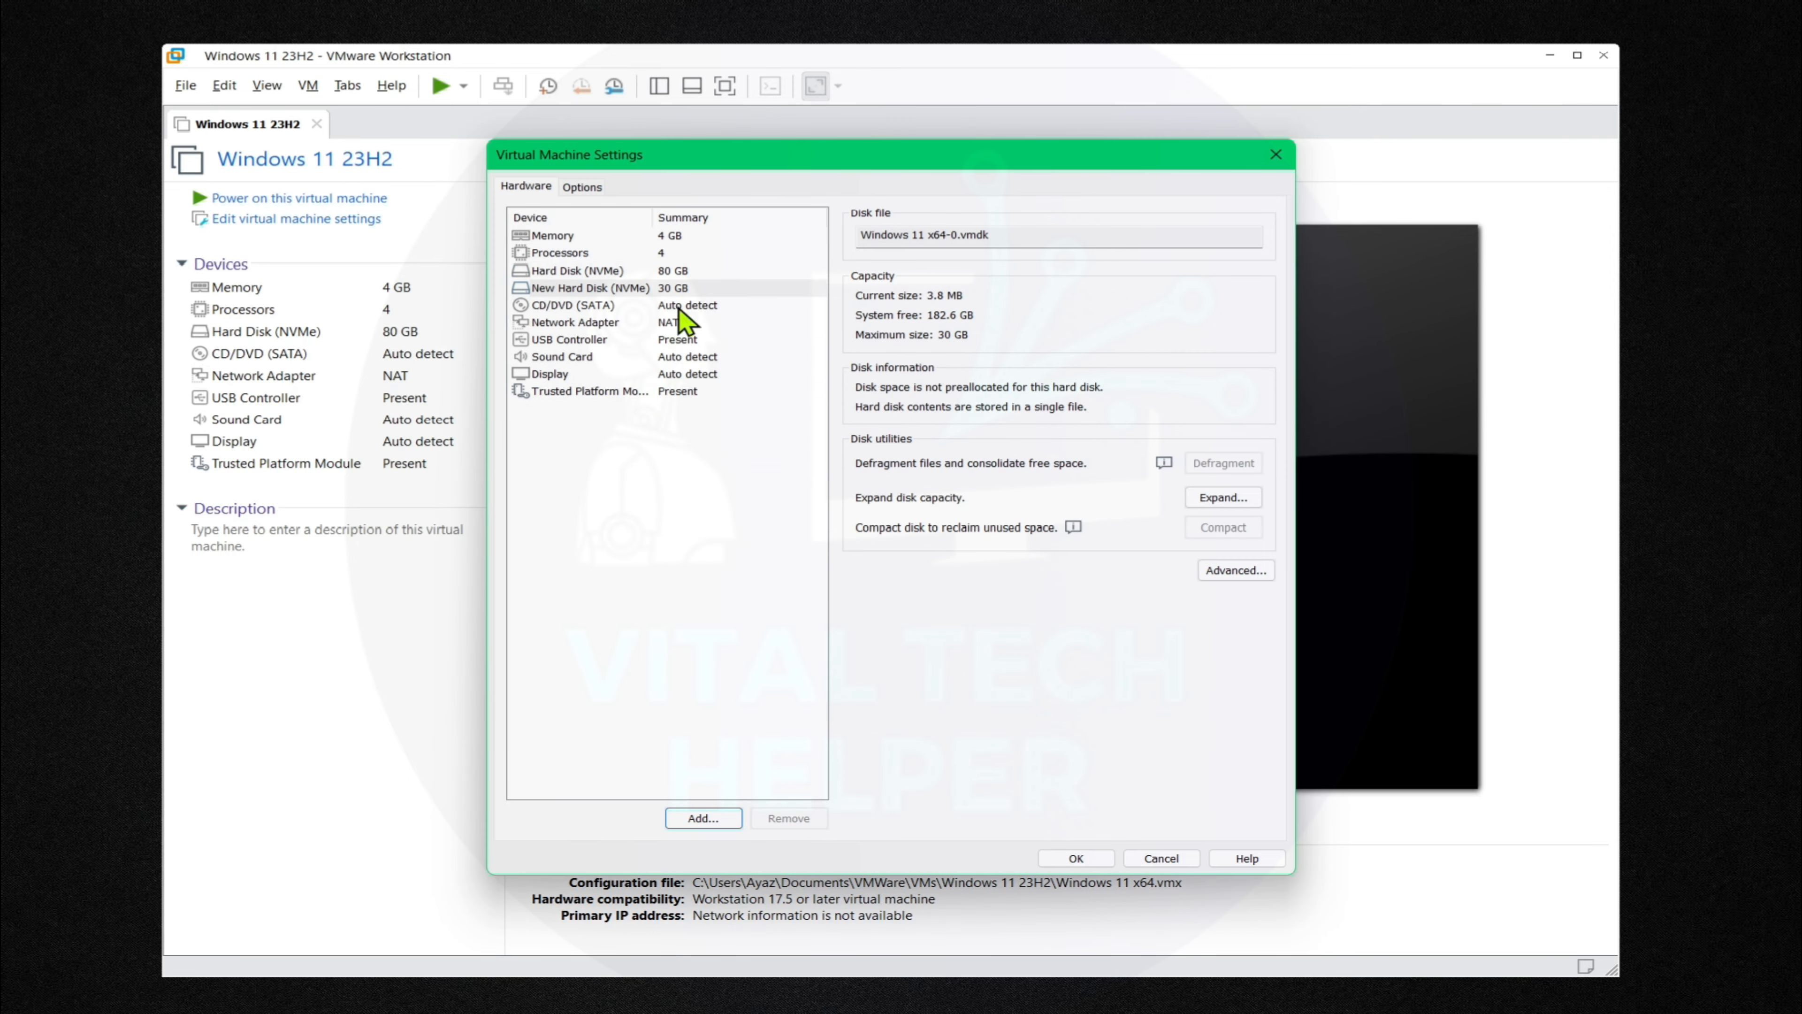
Review both hard disks, save the virtual machine settings and power on the Windows 11 23H2 machine.
left_click(589, 272)
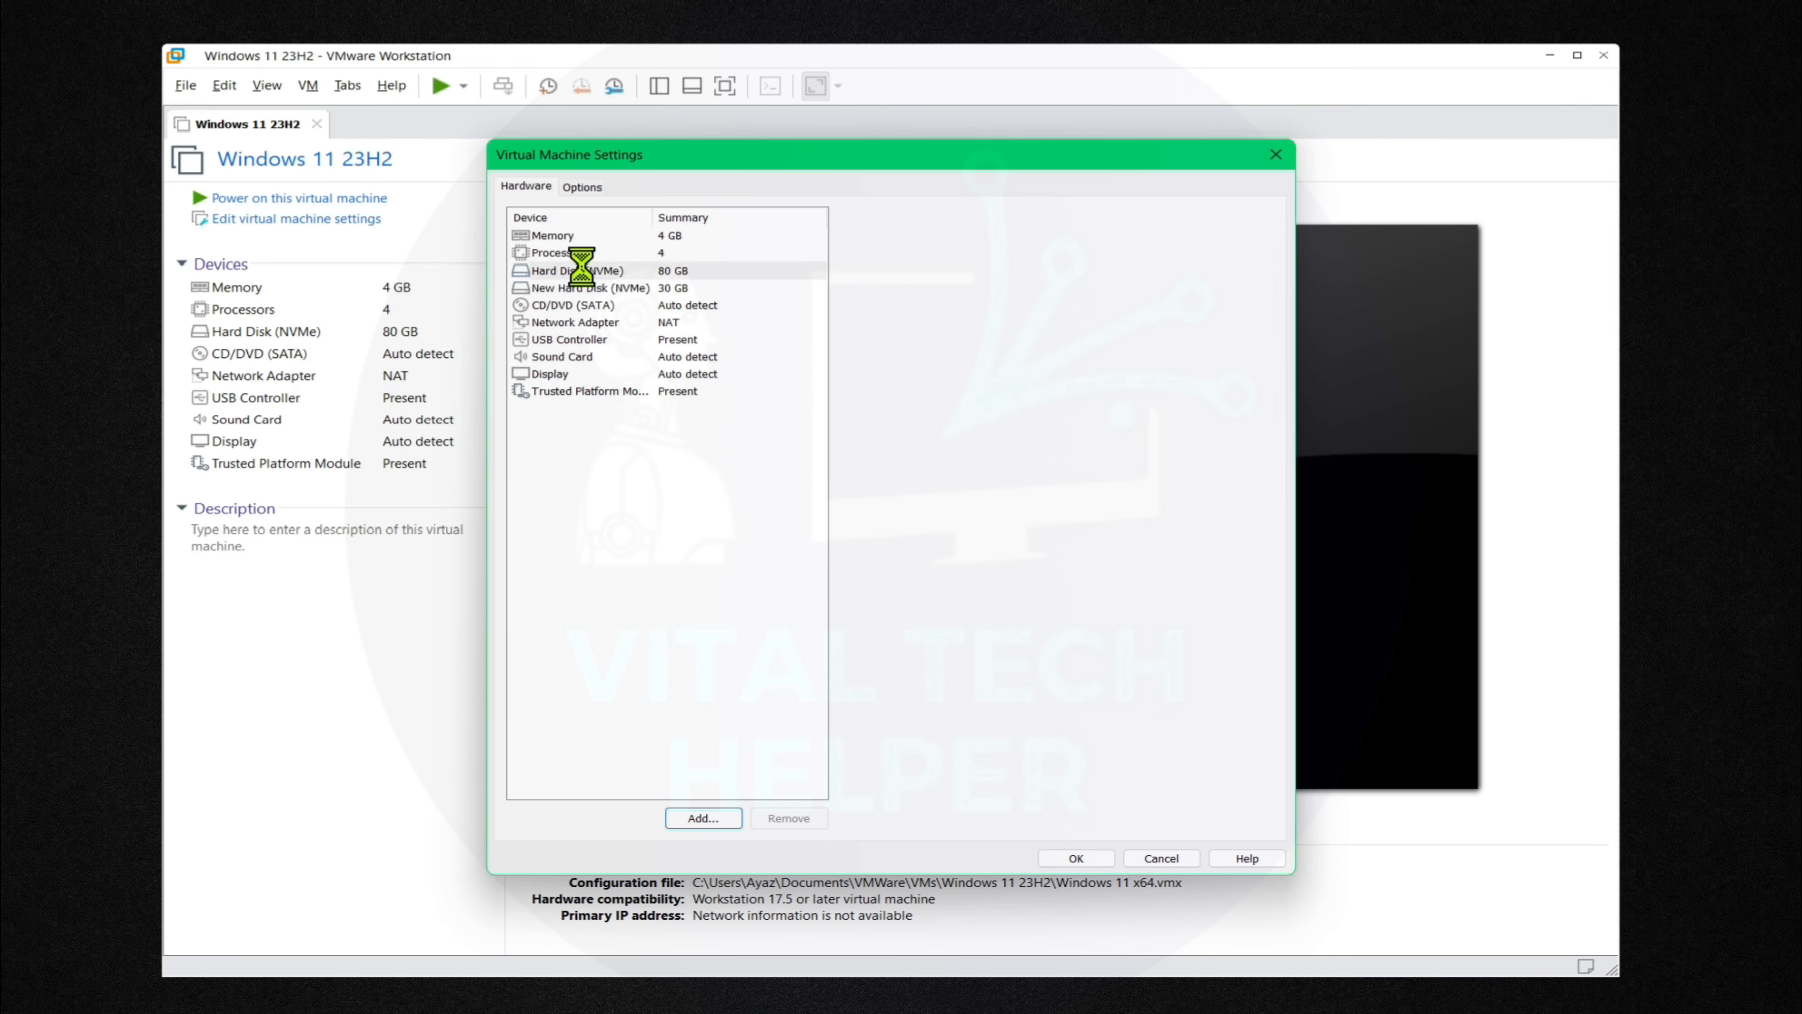
left_click(603, 289)
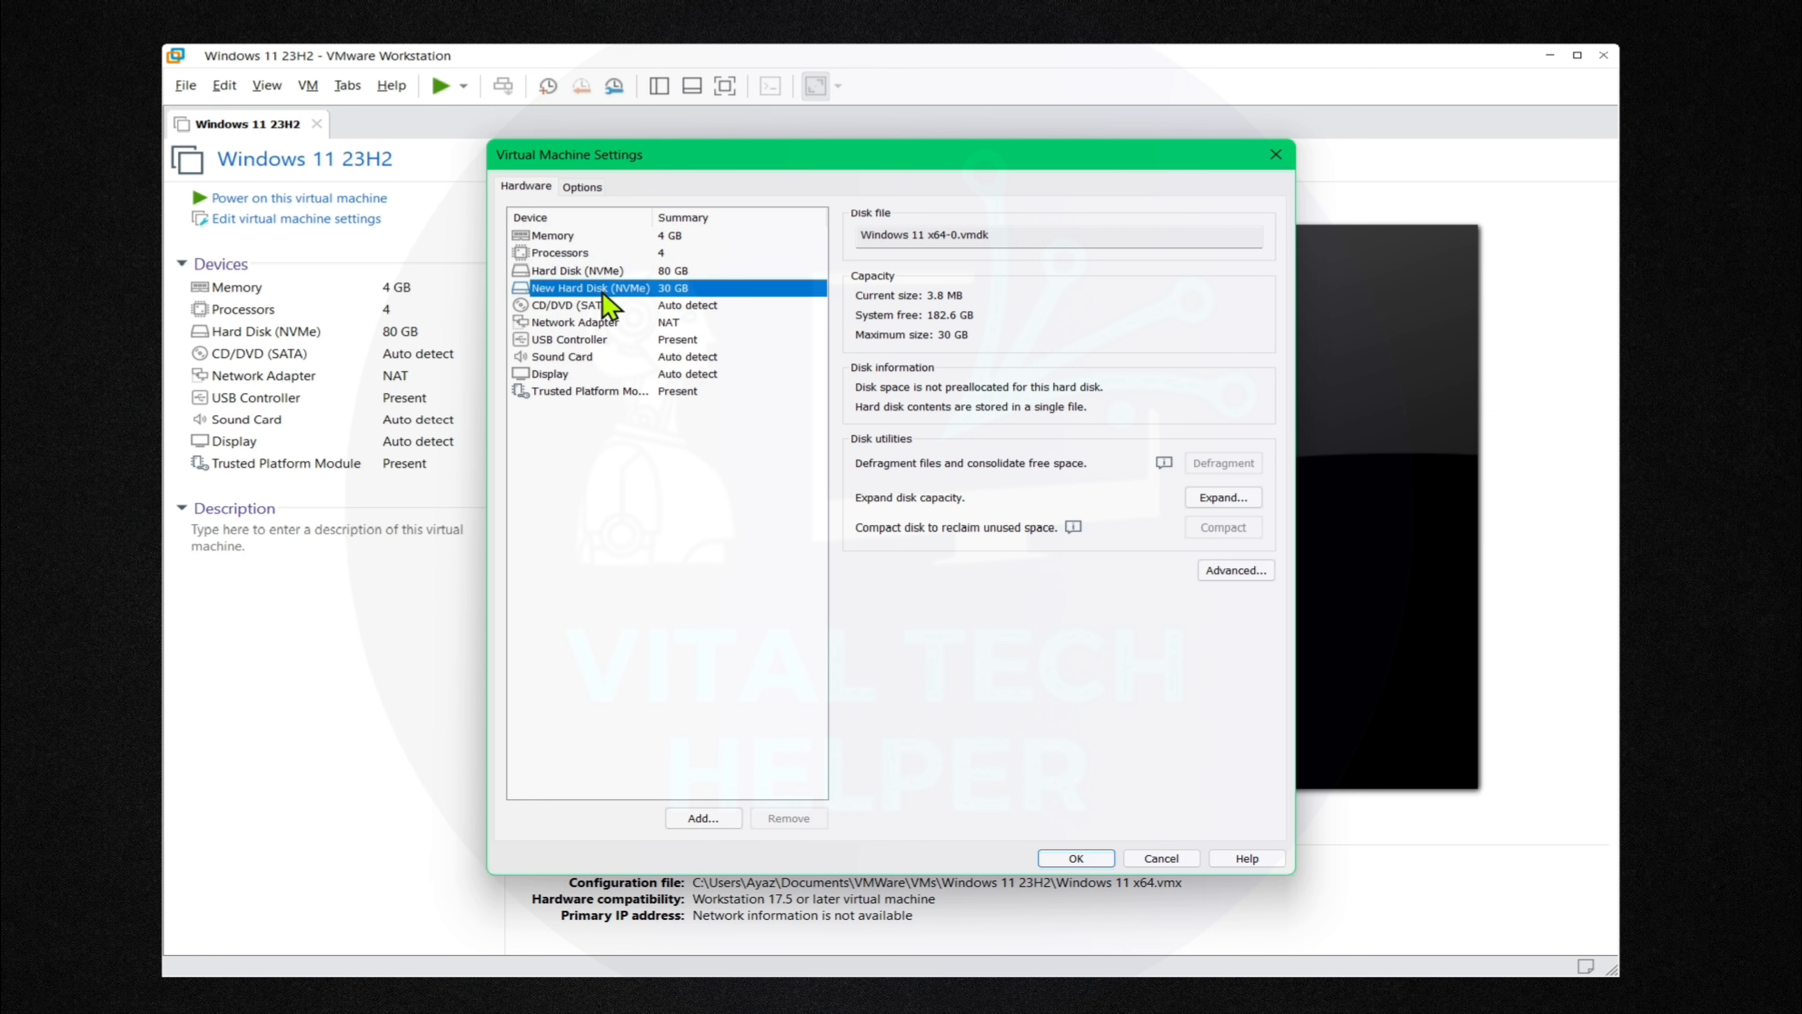
left_click(627, 270)
left_click(601, 292)
left_click(1059, 860)
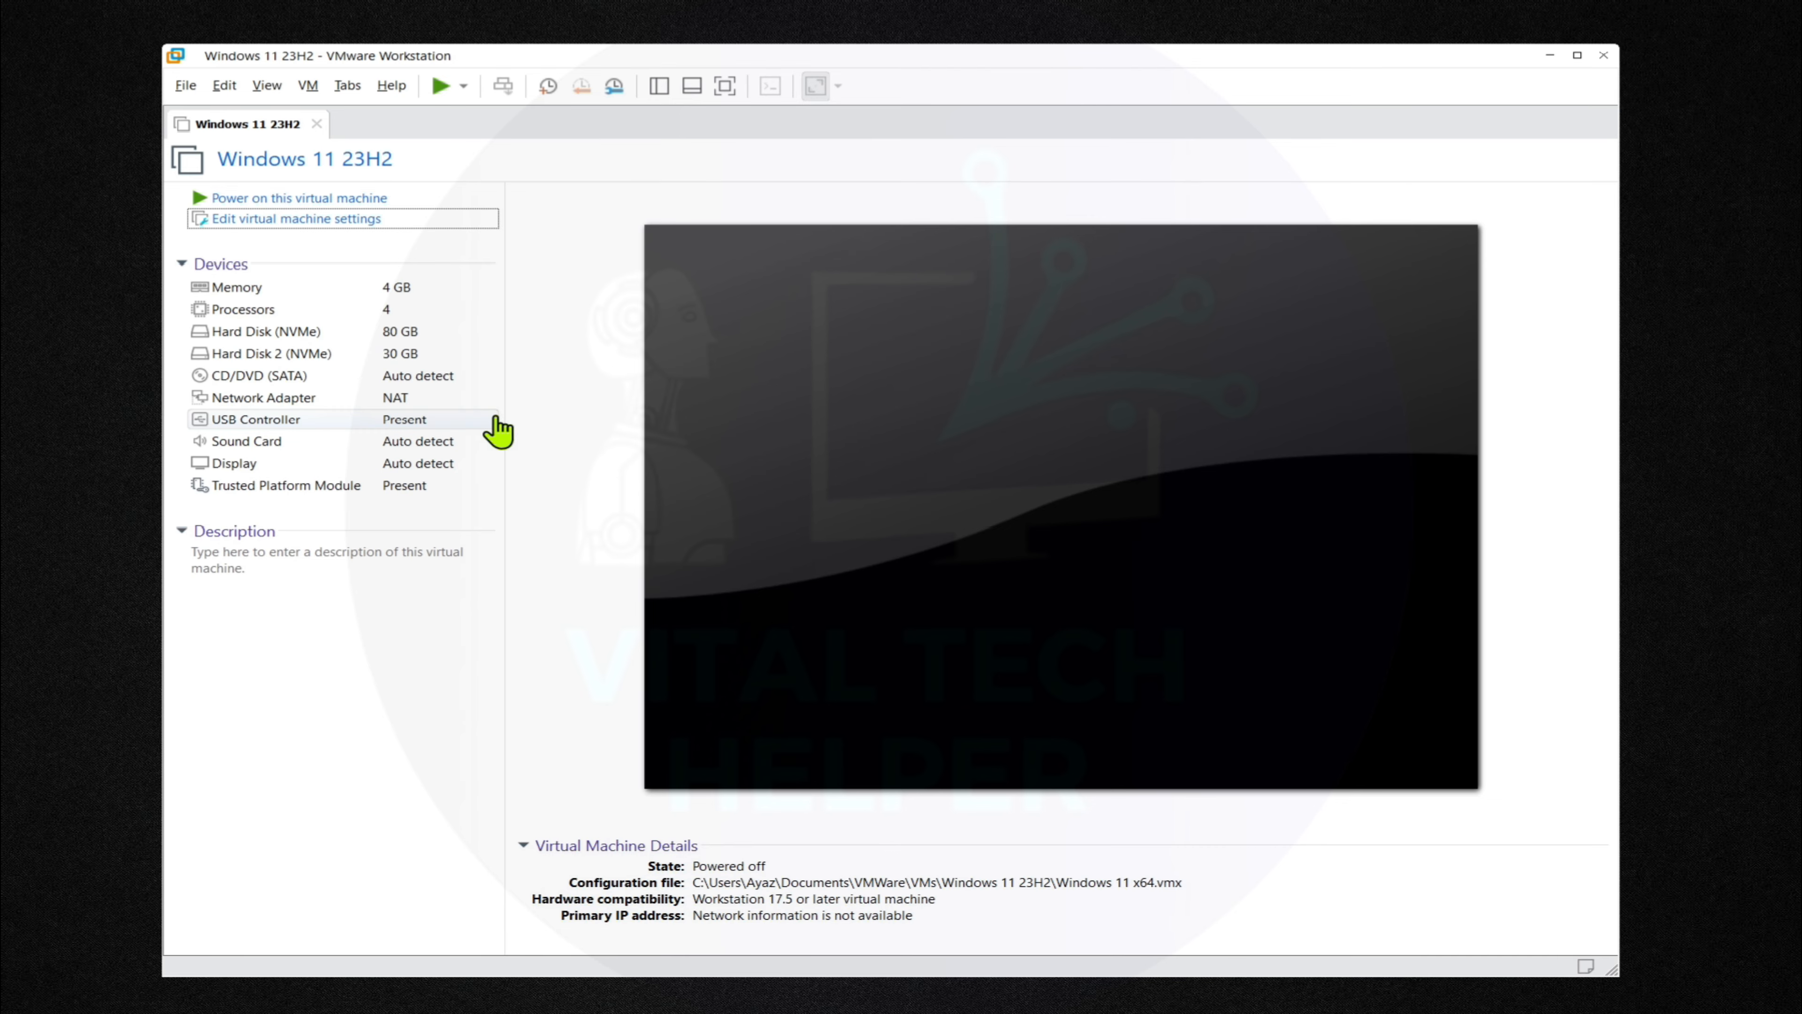
left_click(284, 332)
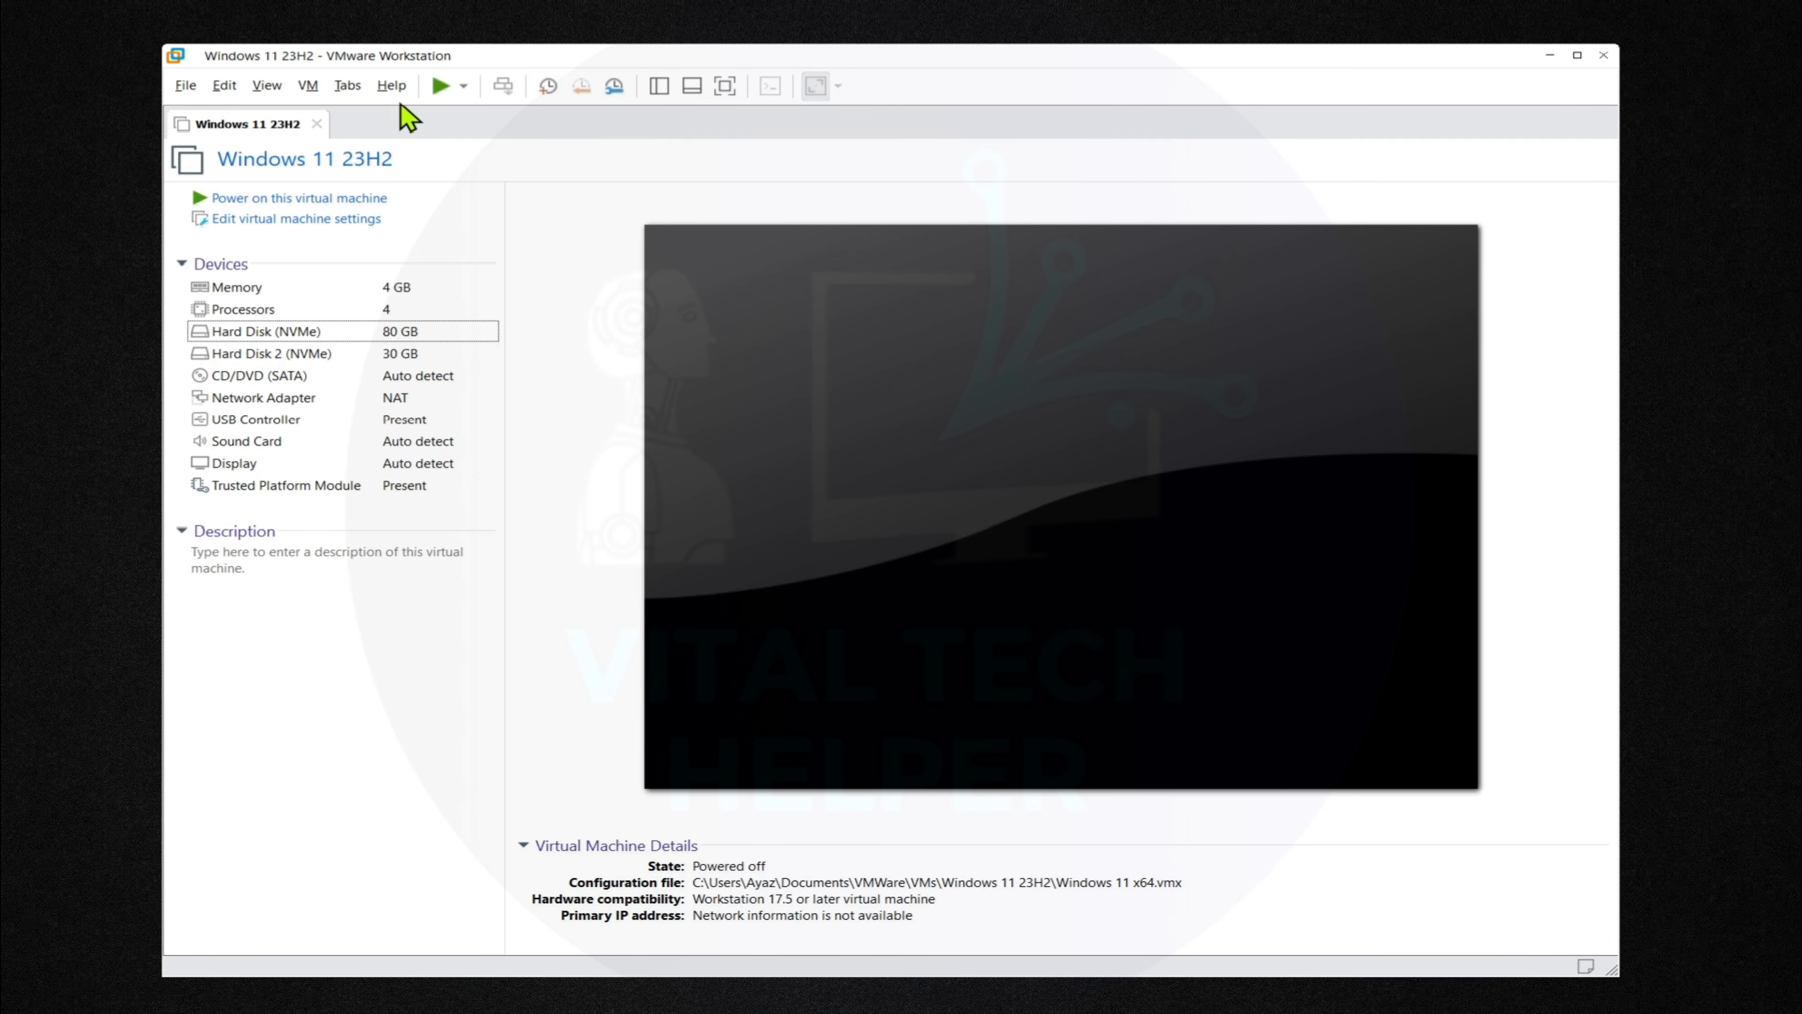
left_click(441, 85)
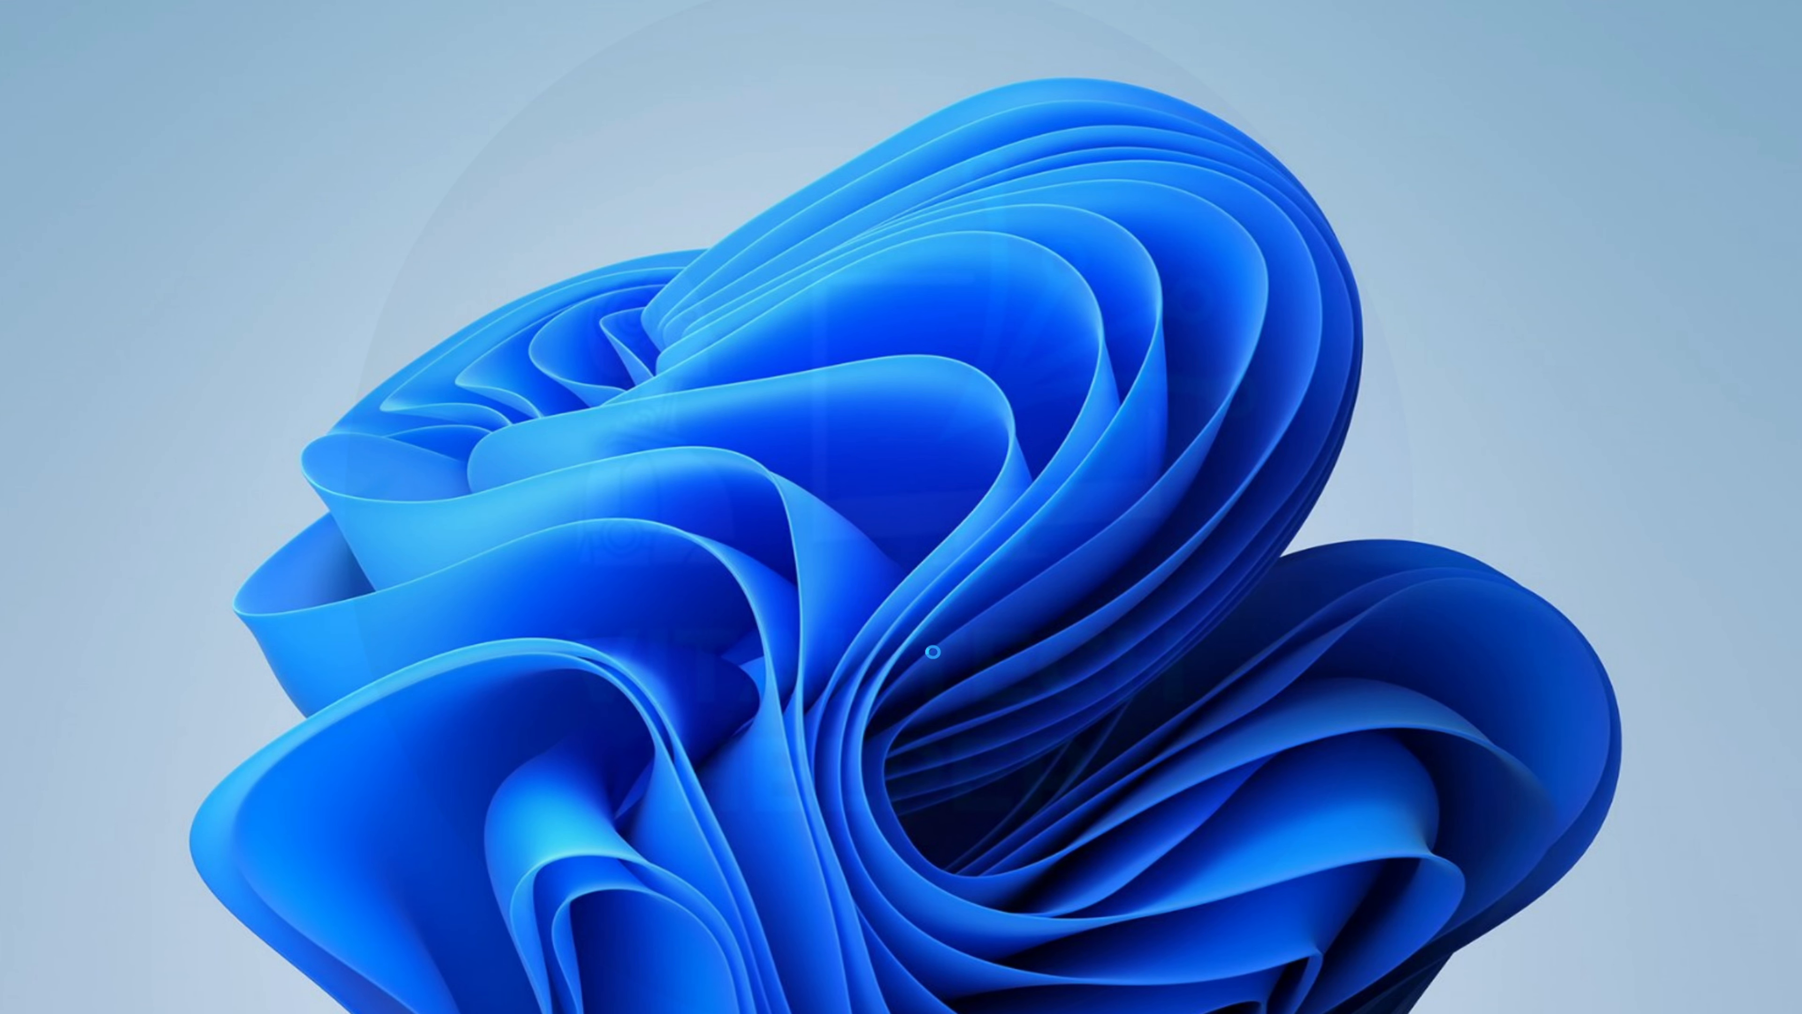
Open File Explorer in the guest and check the capacity of Local Disk (C:) in its properties.
key("super+e")
left_click_drag(801, 247, 827, 137)
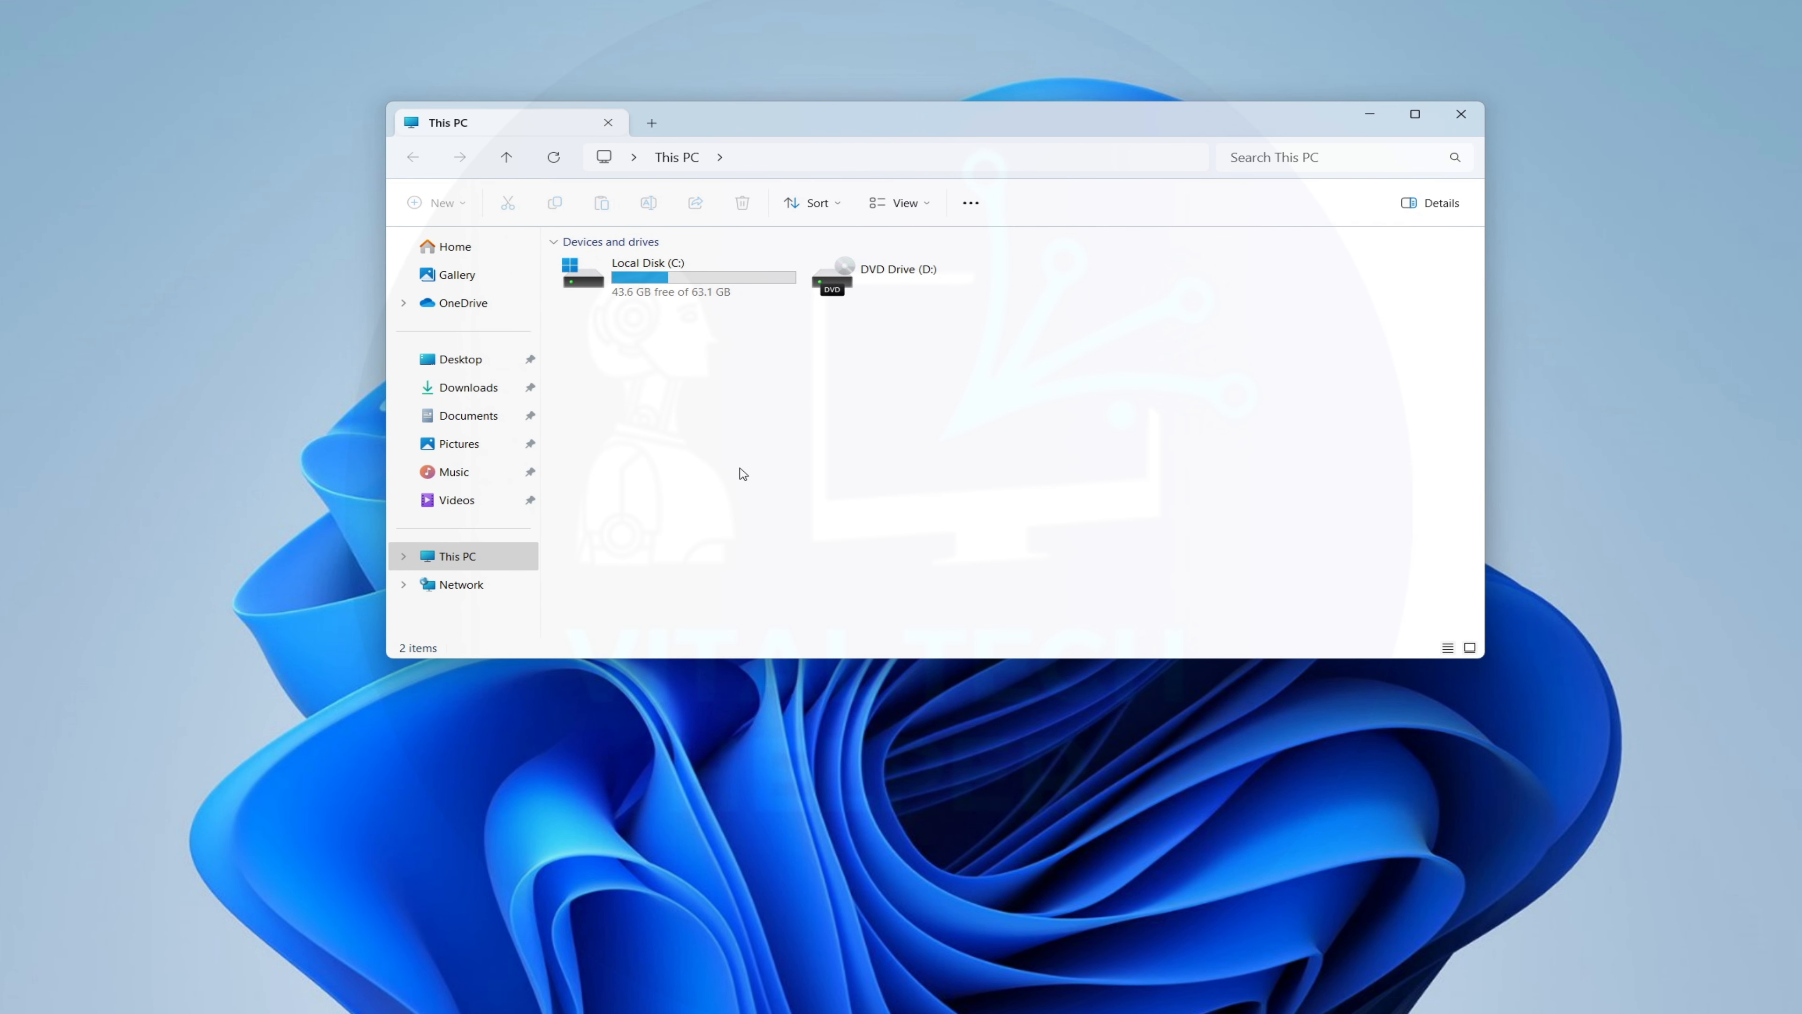
left_click(684, 286)
right_click(683, 289)
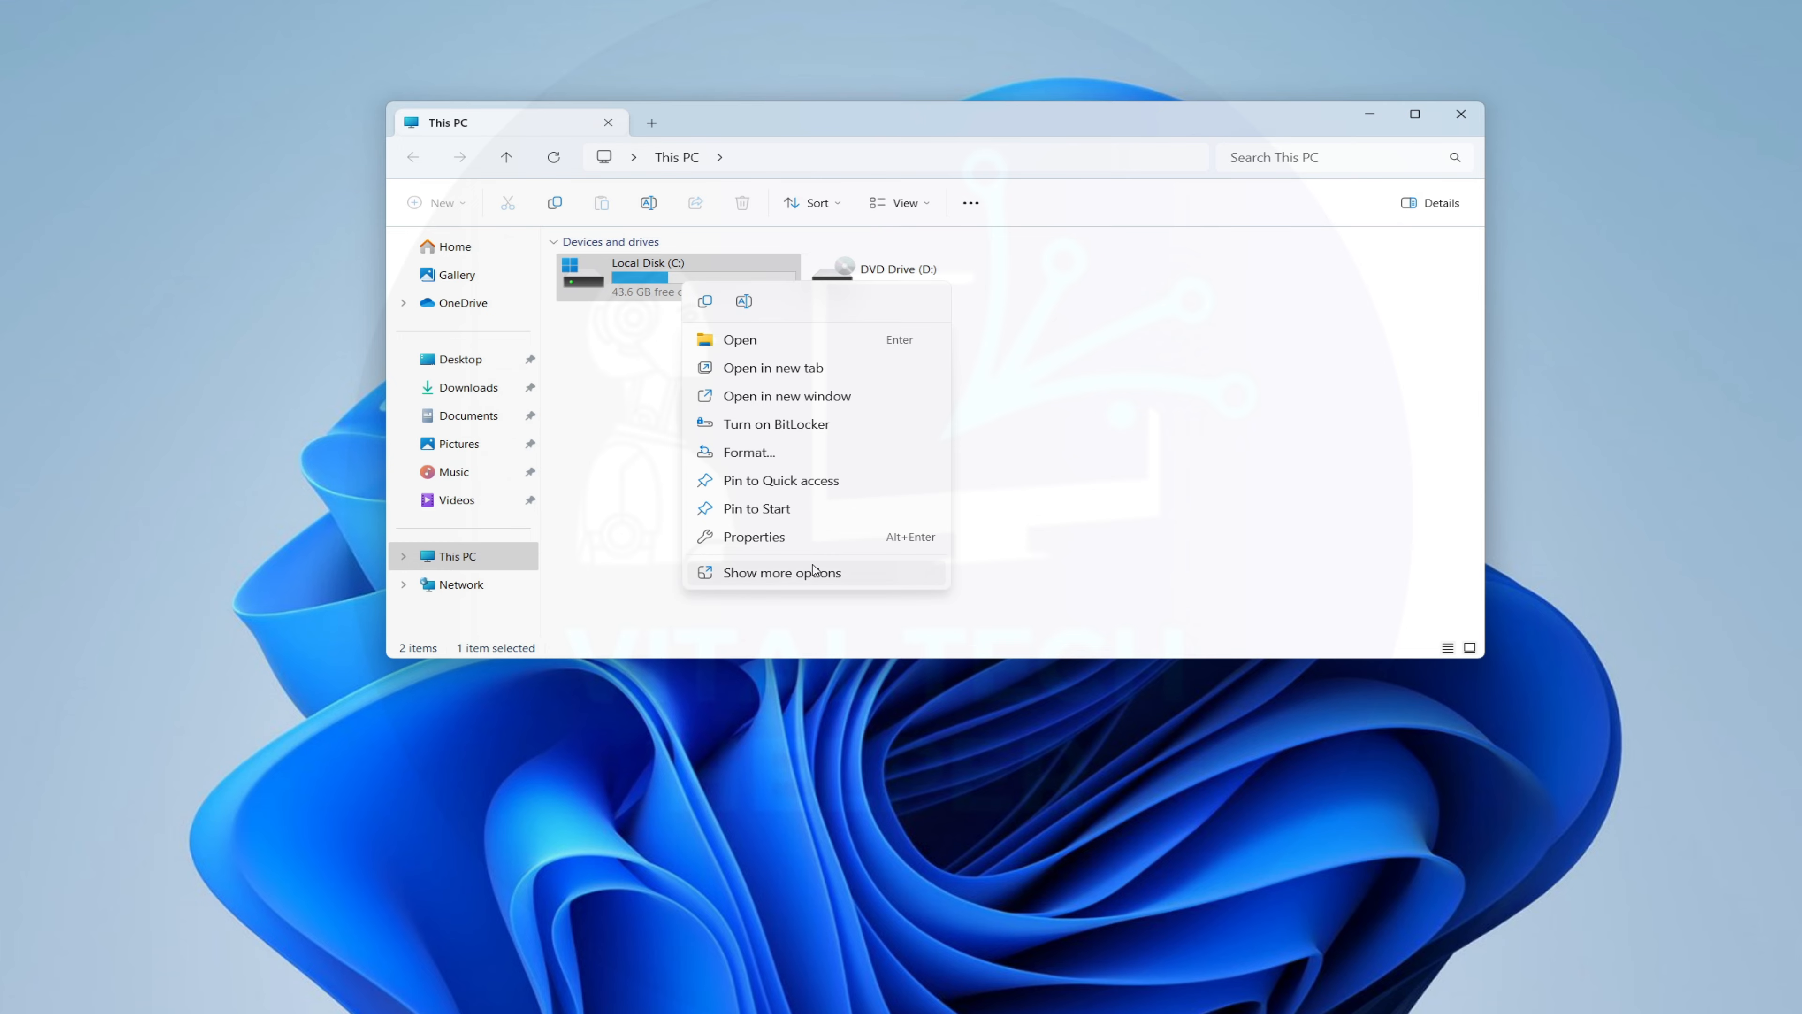
left_click(775, 539)
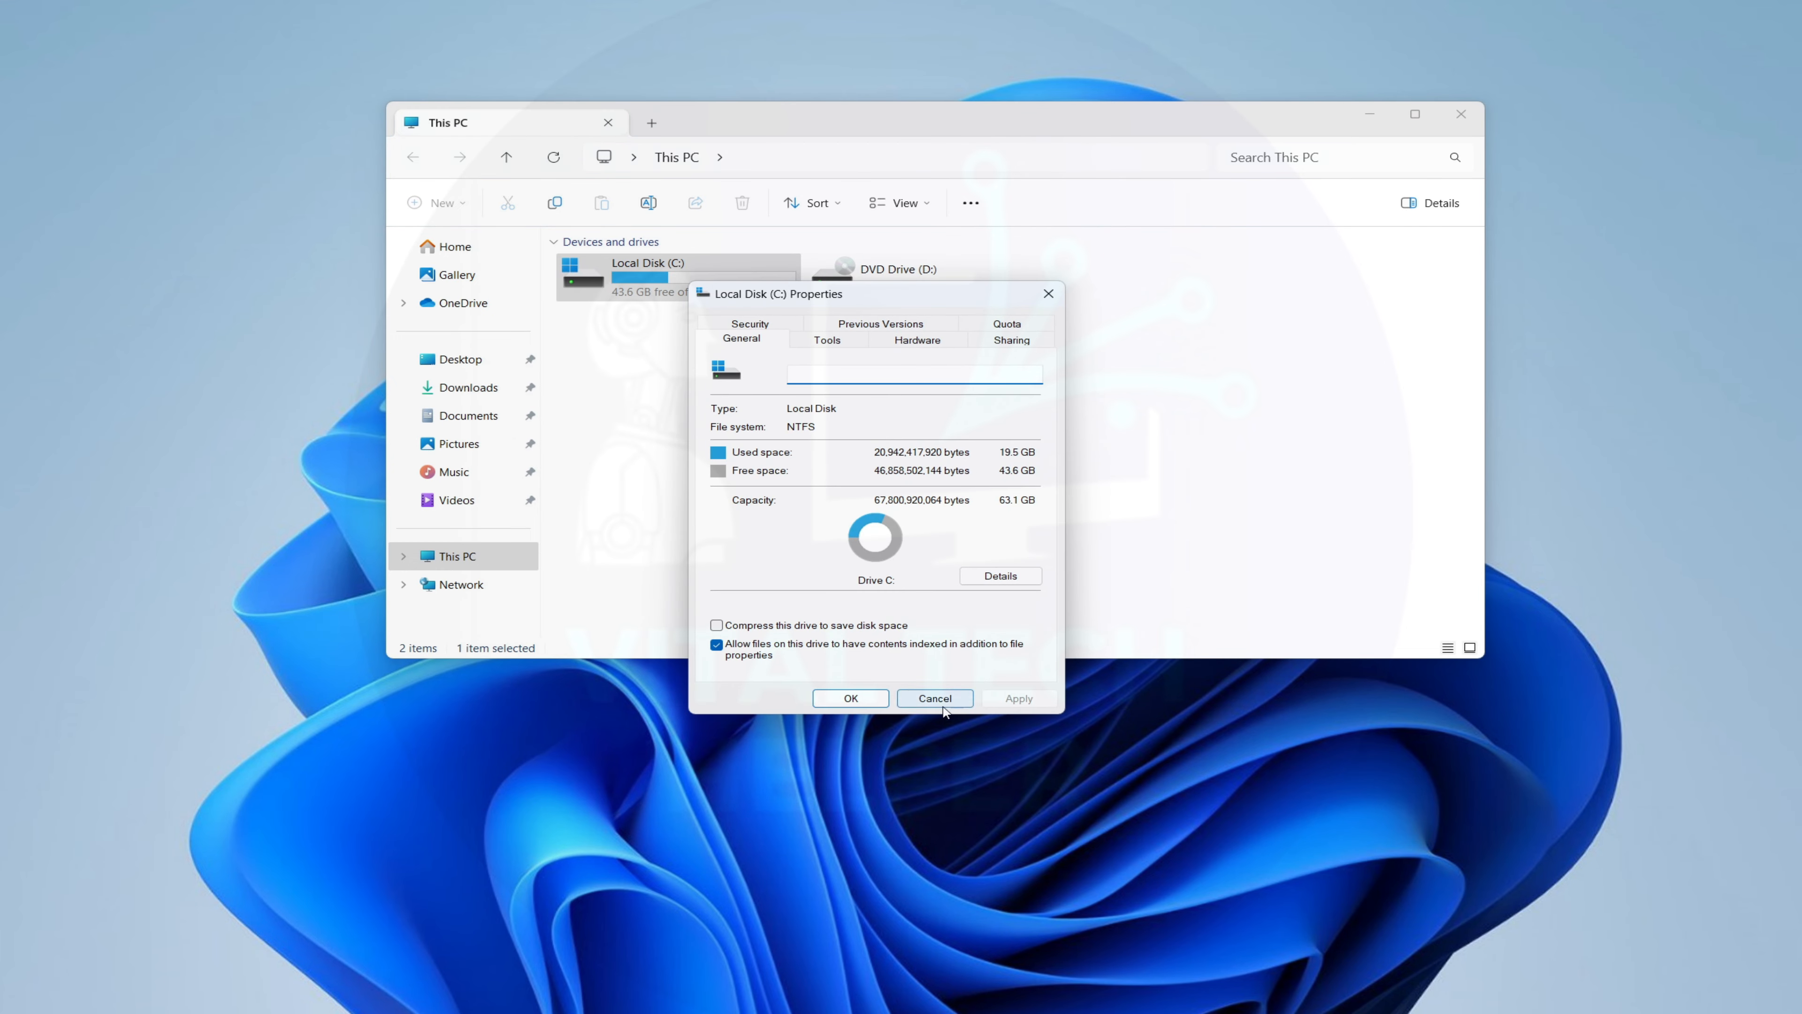
left_click(935, 698)
Open Disk Management for This PC and initialize Disk 1 with the GPT partition style.
right_click(442, 565)
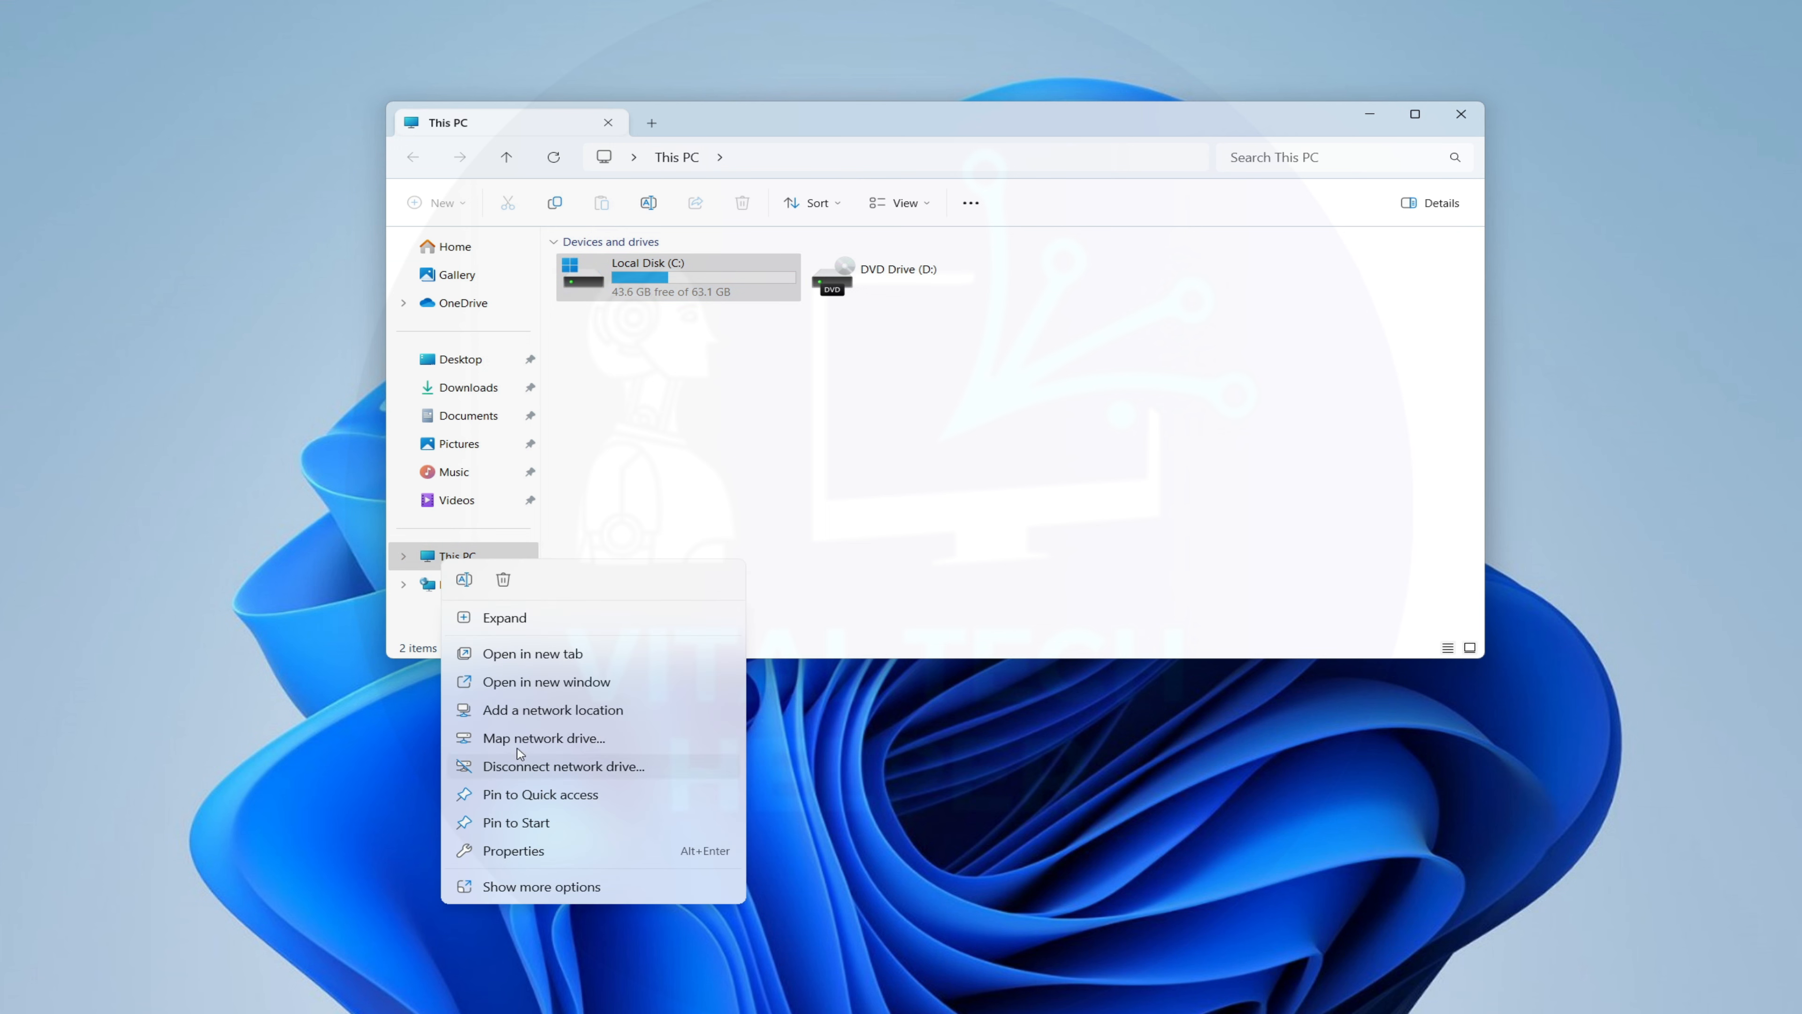
left_click(499, 889)
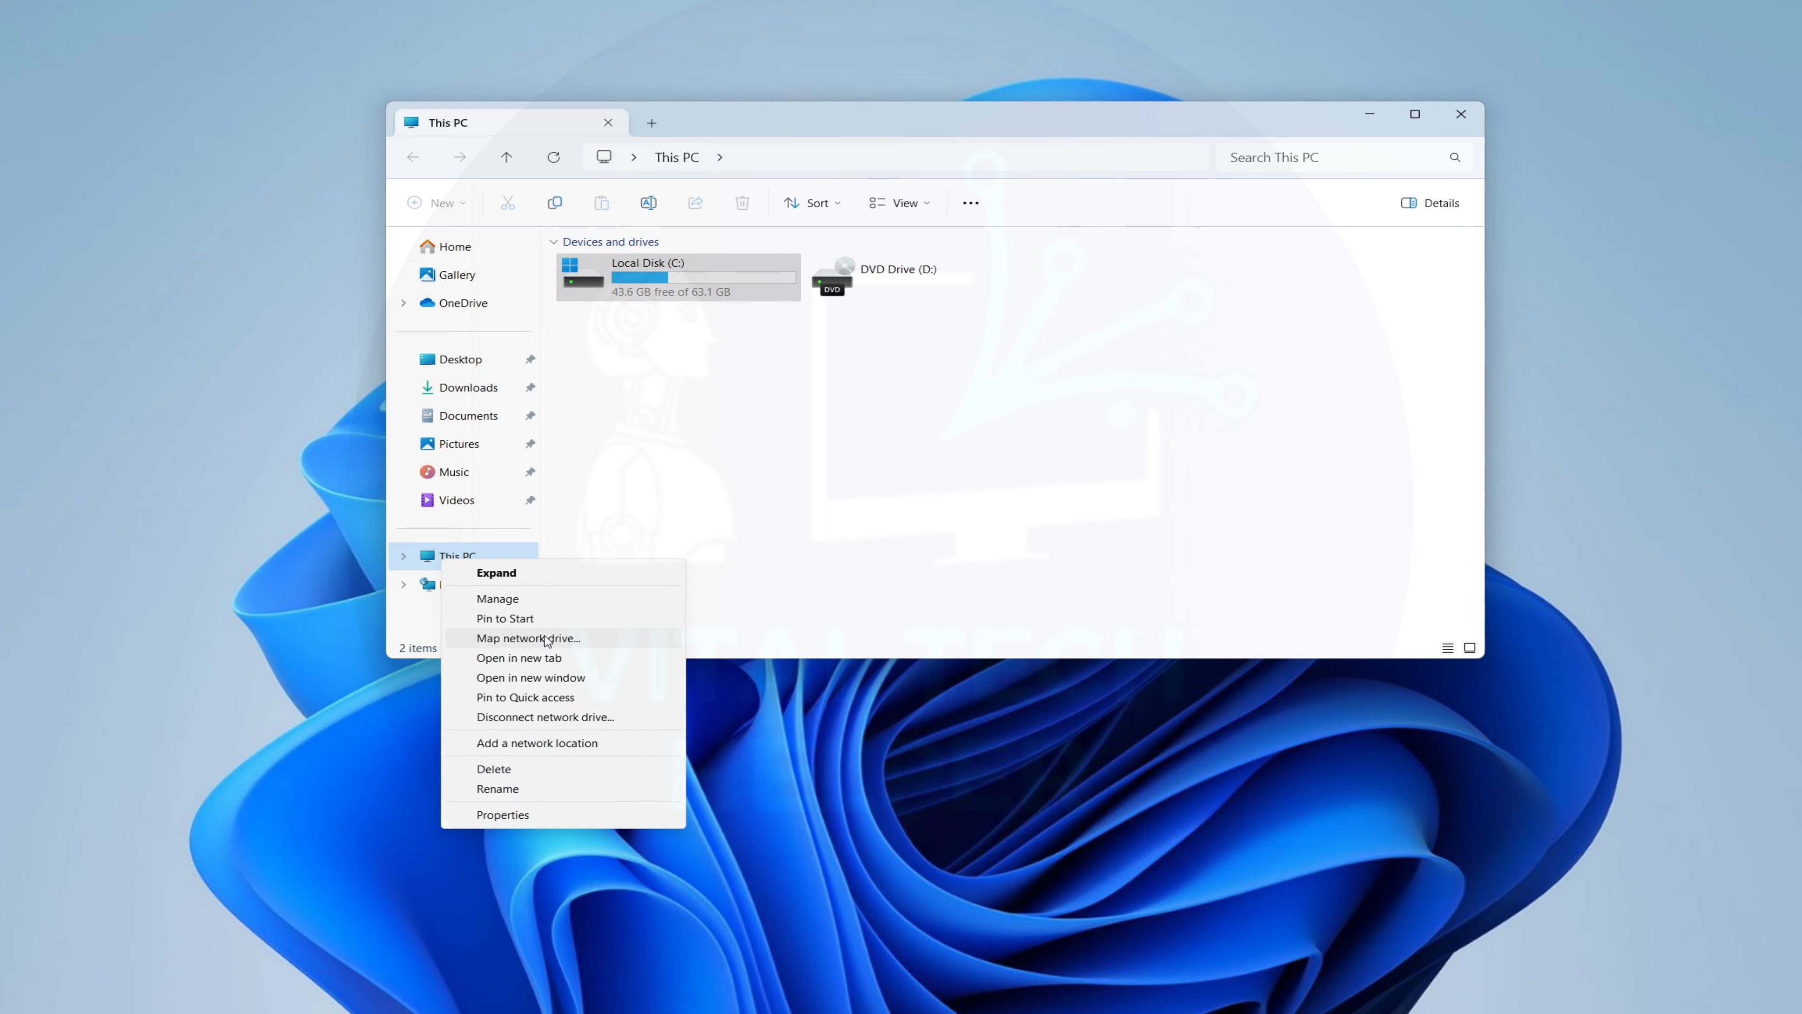
left_click(506, 601)
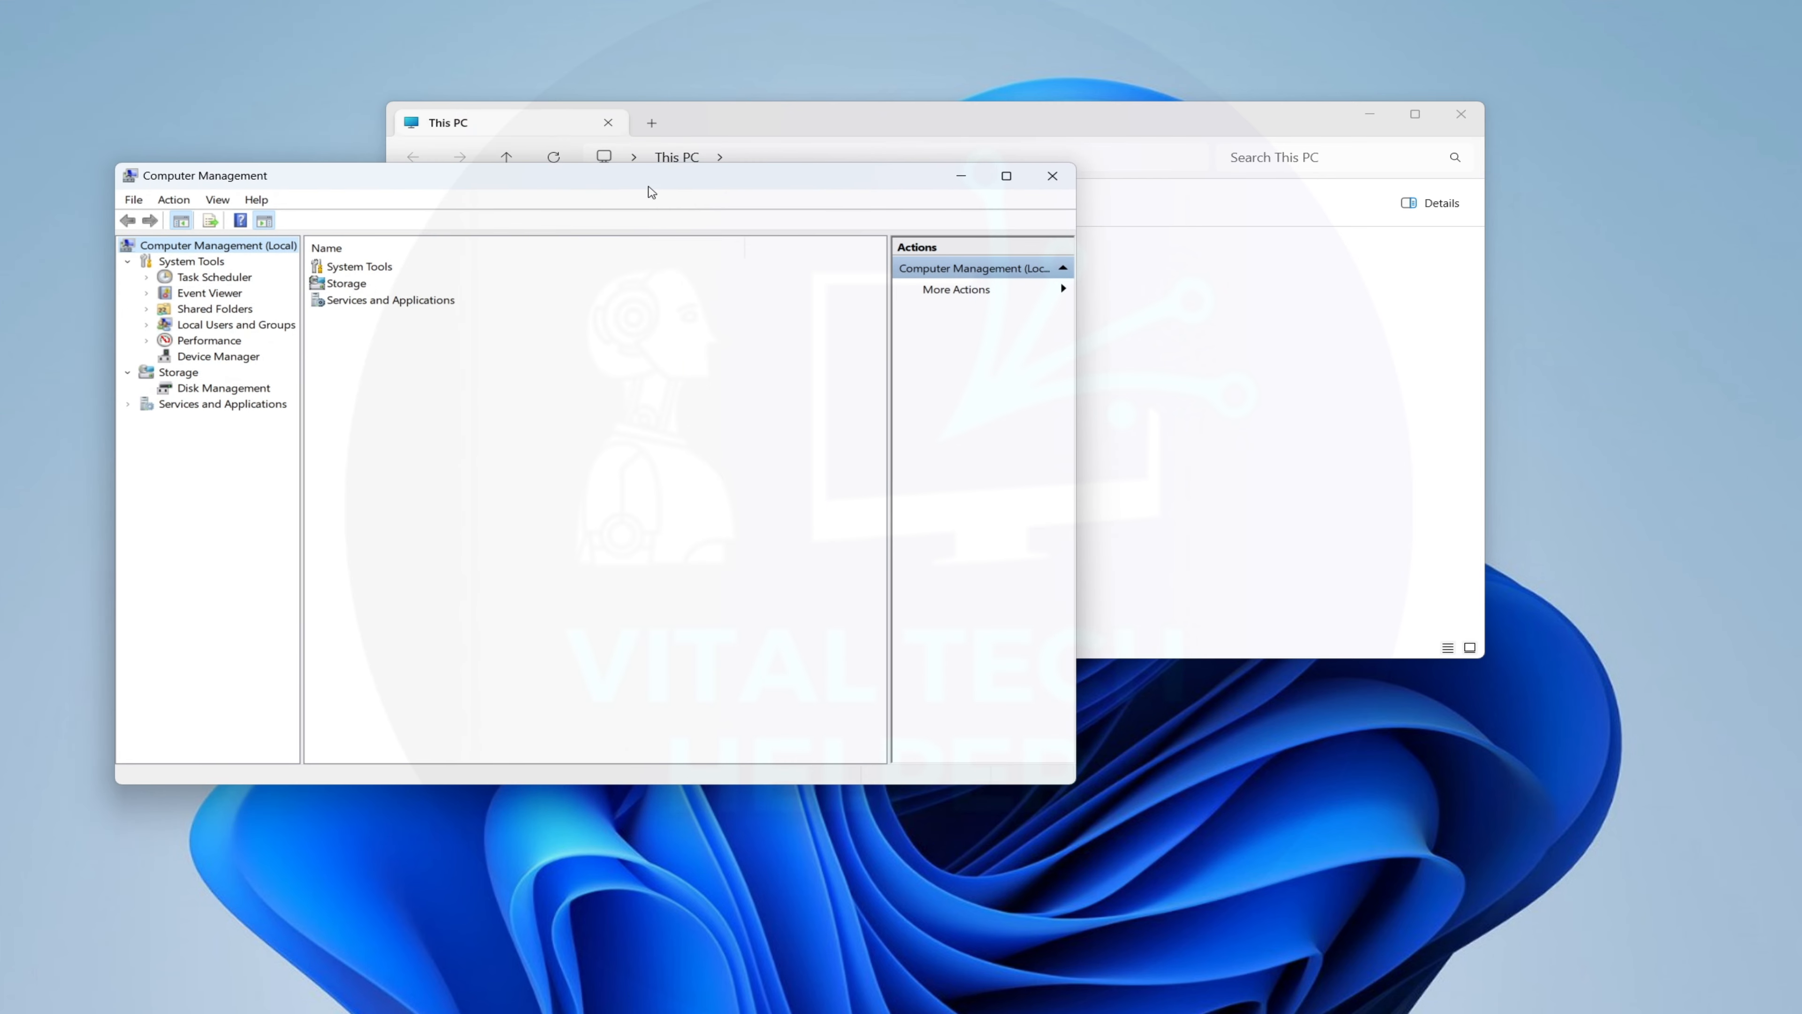
left_click(245, 395)
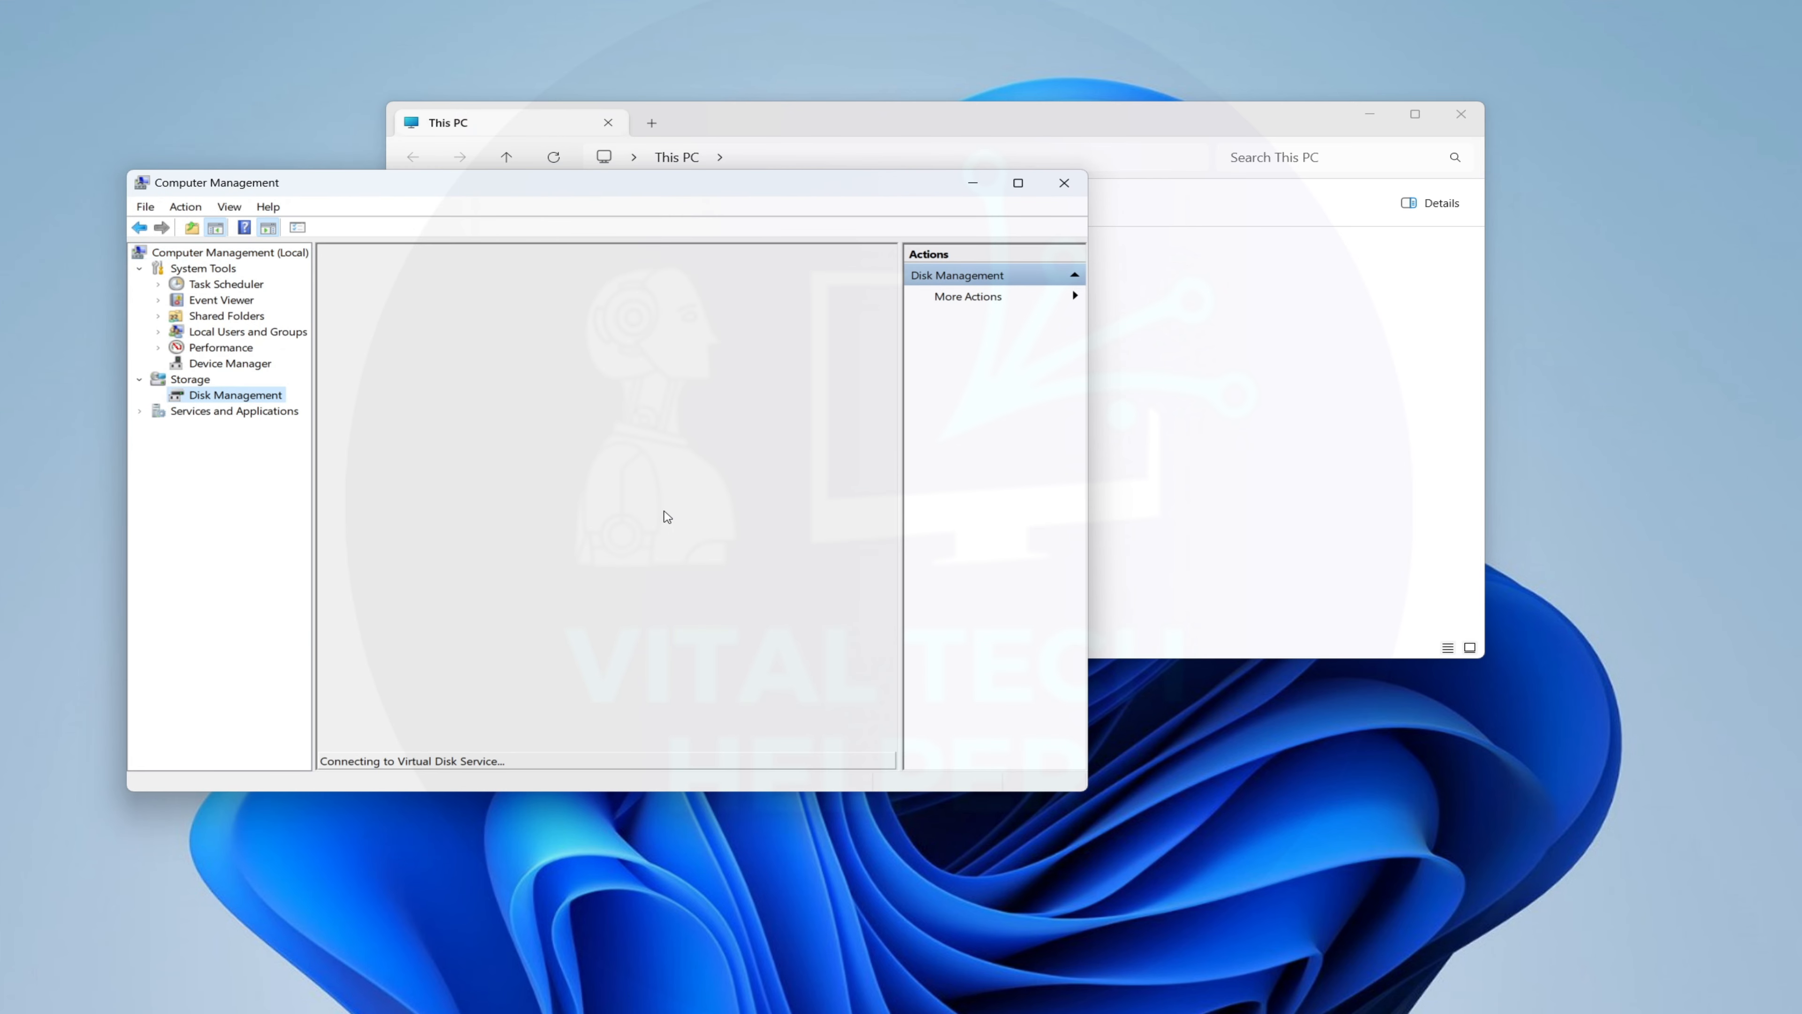
left_click_drag(582, 362, 836, 359)
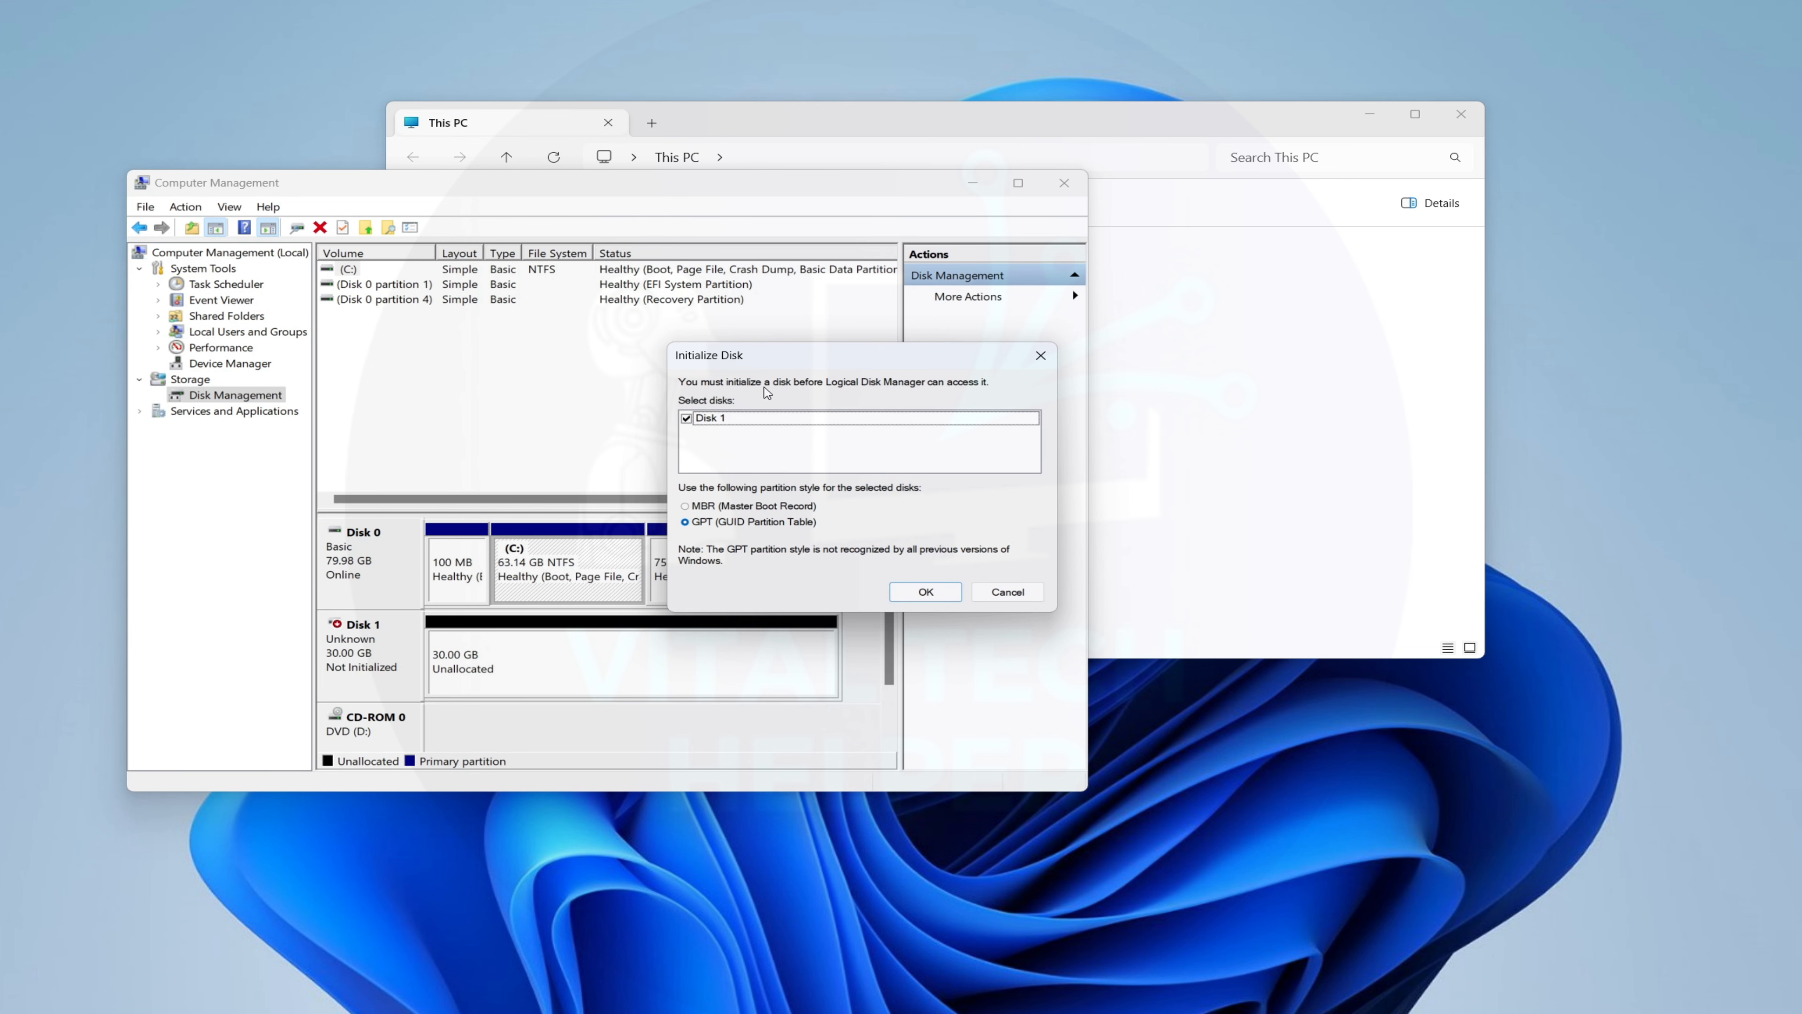
left_click(926, 592)
Create a simple volume of 30702 MB on Disk 1 with drive letter E, quick-formatted as NTFS and labelled Backup.
left_click(559, 653)
right_click(538, 652)
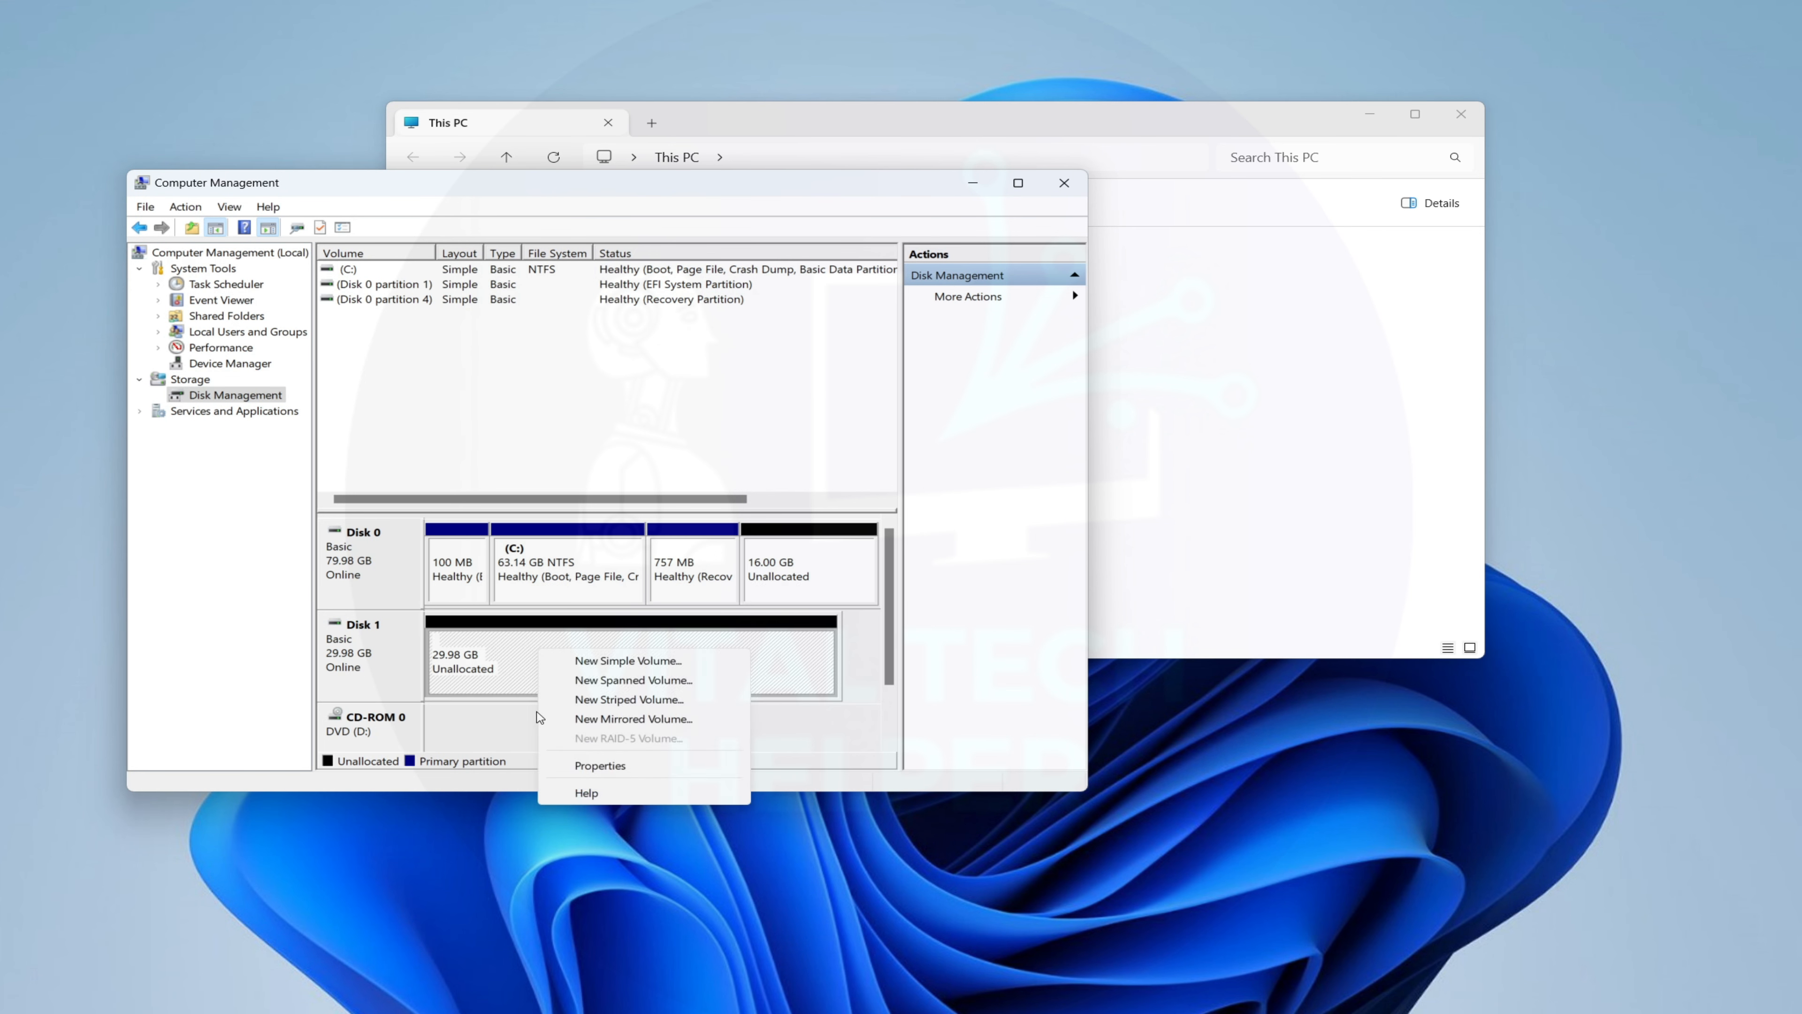
left_click(652, 666)
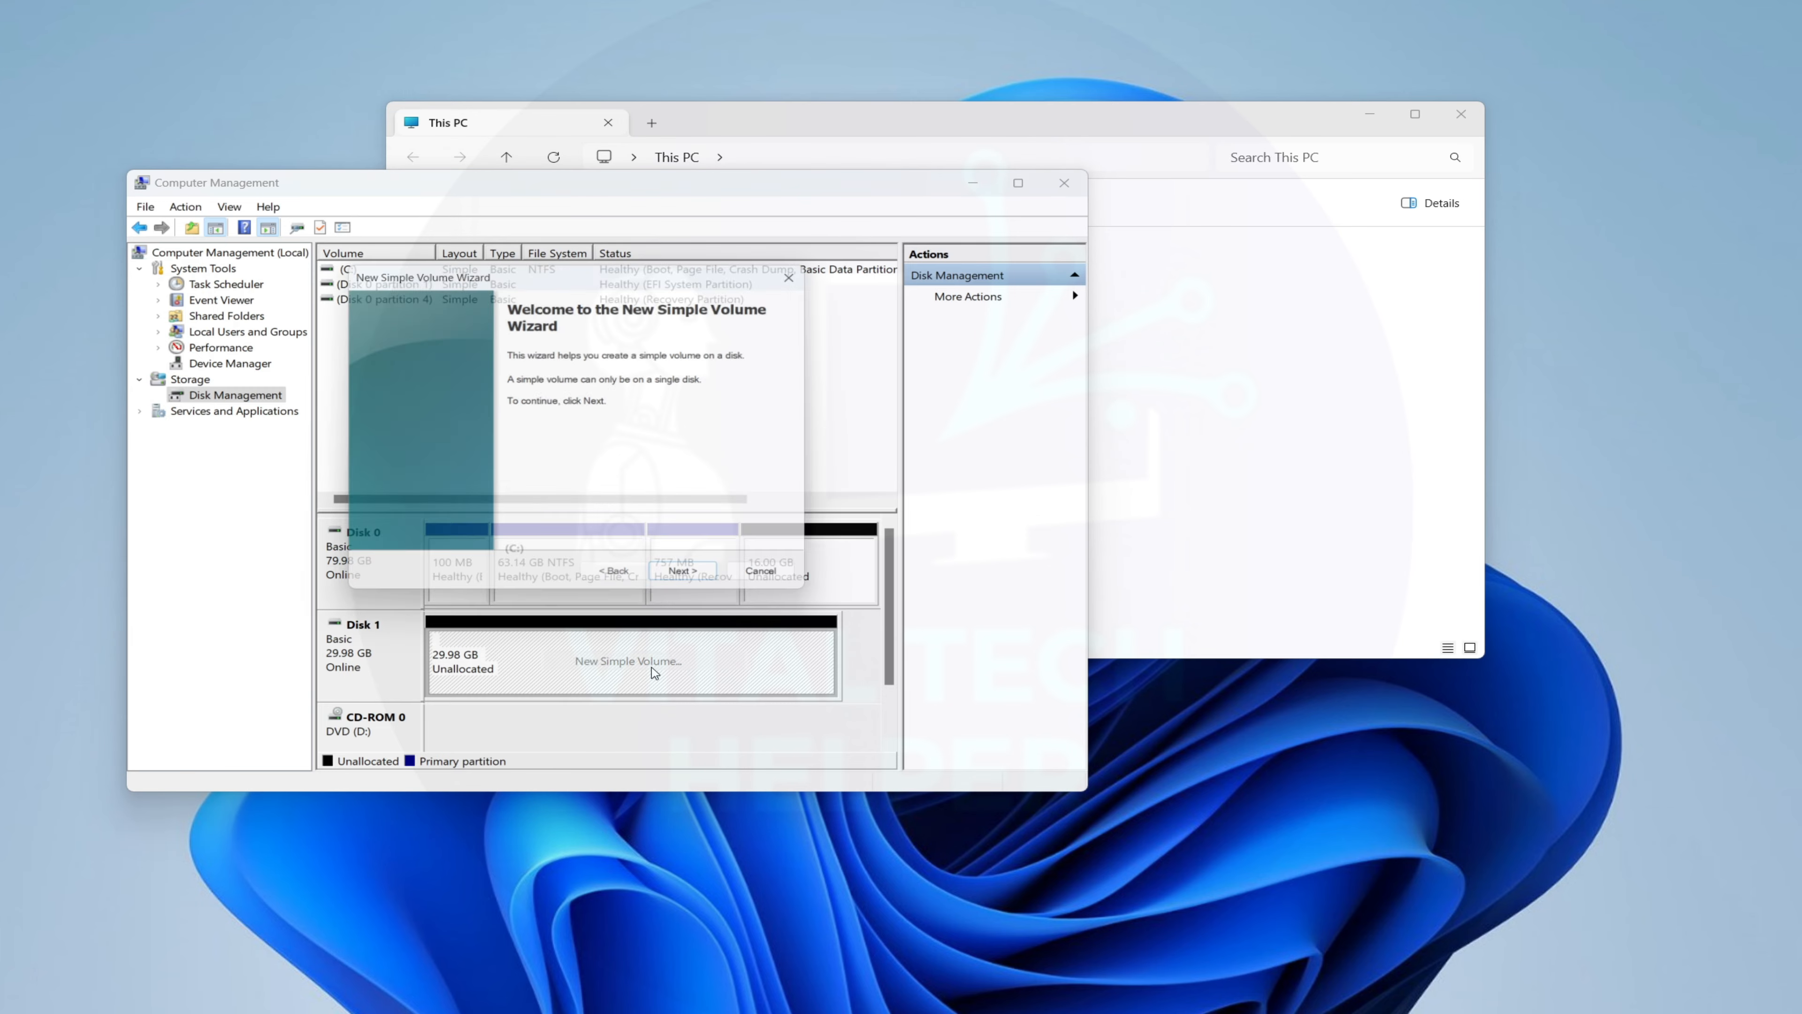
left_click(696, 585)
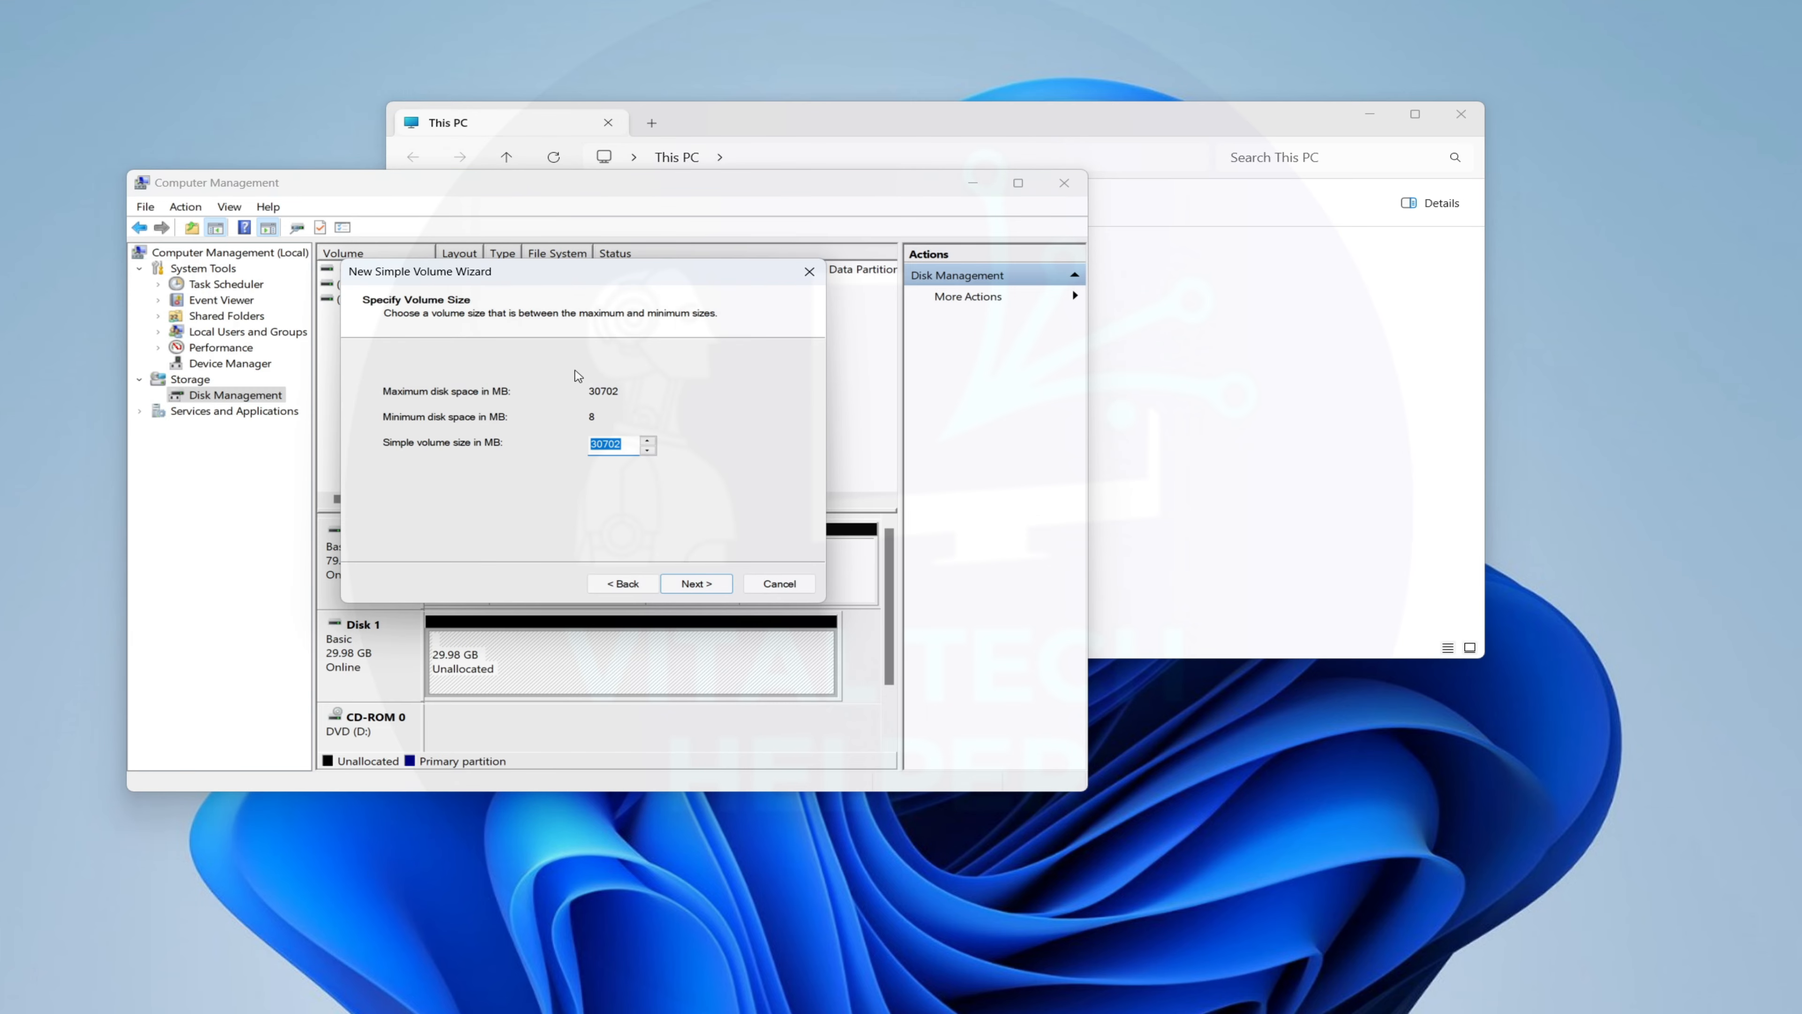
left_click(695, 585)
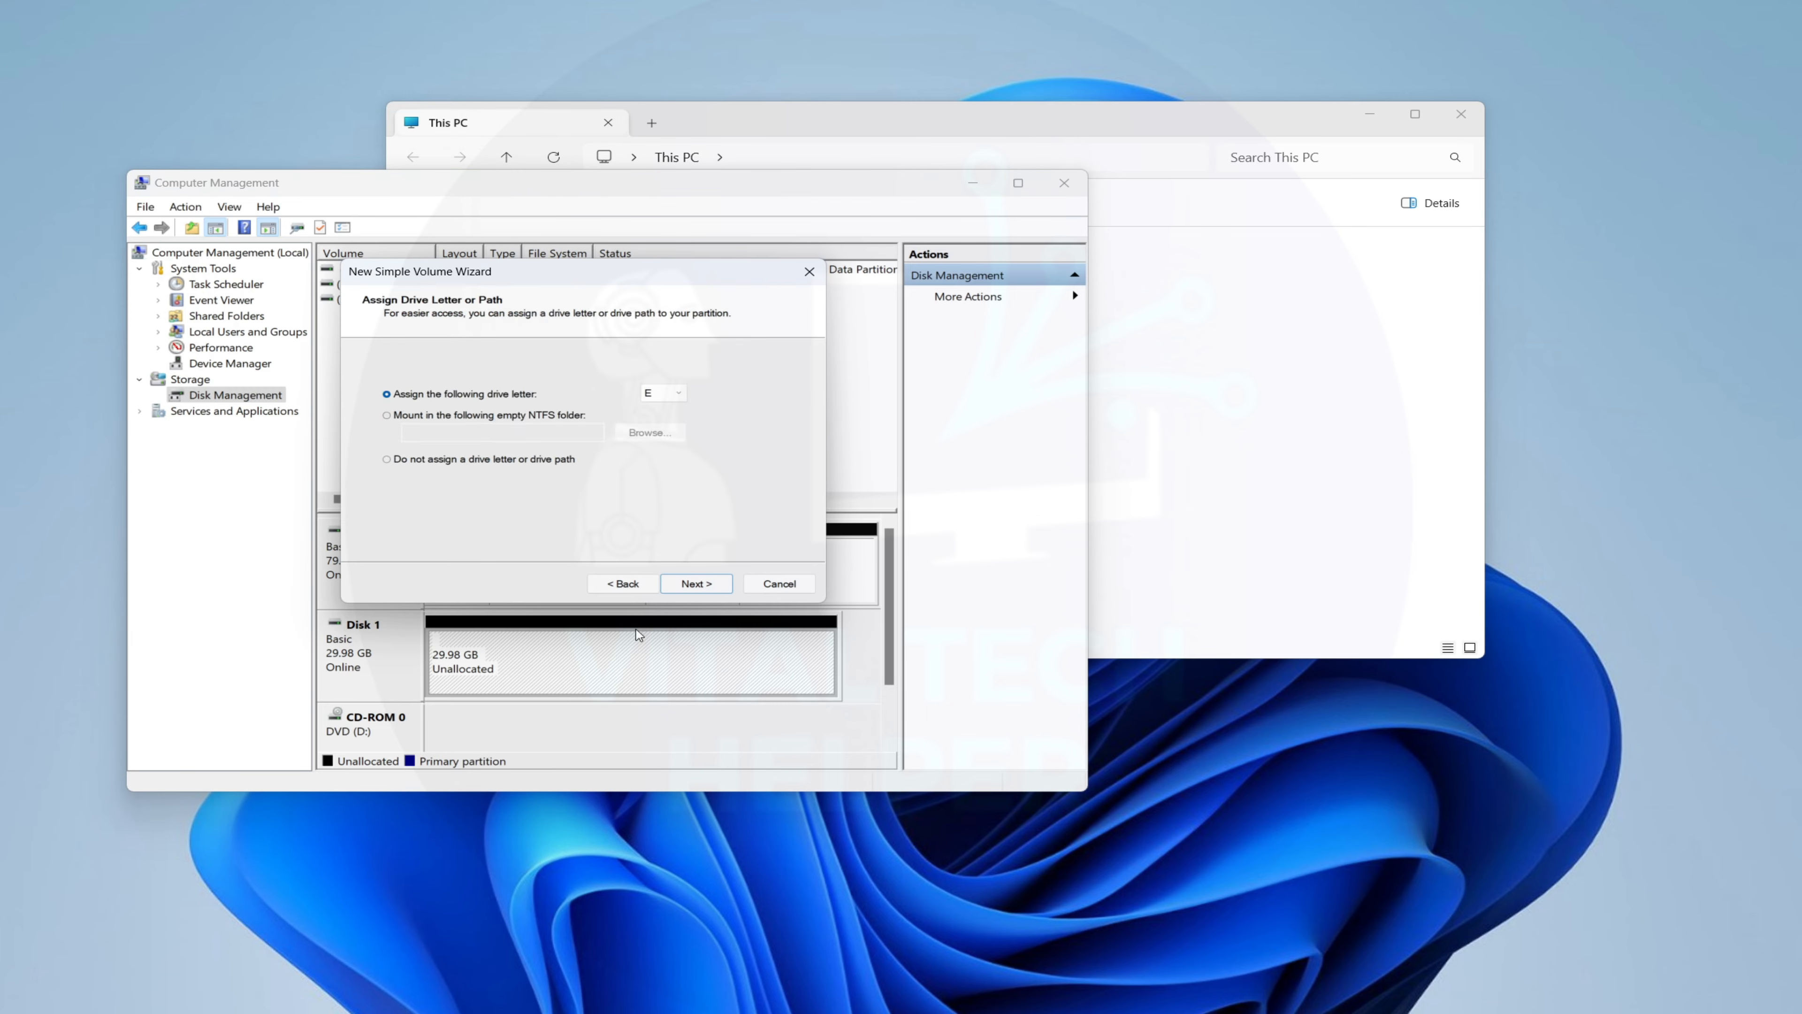
left_click(695, 583)
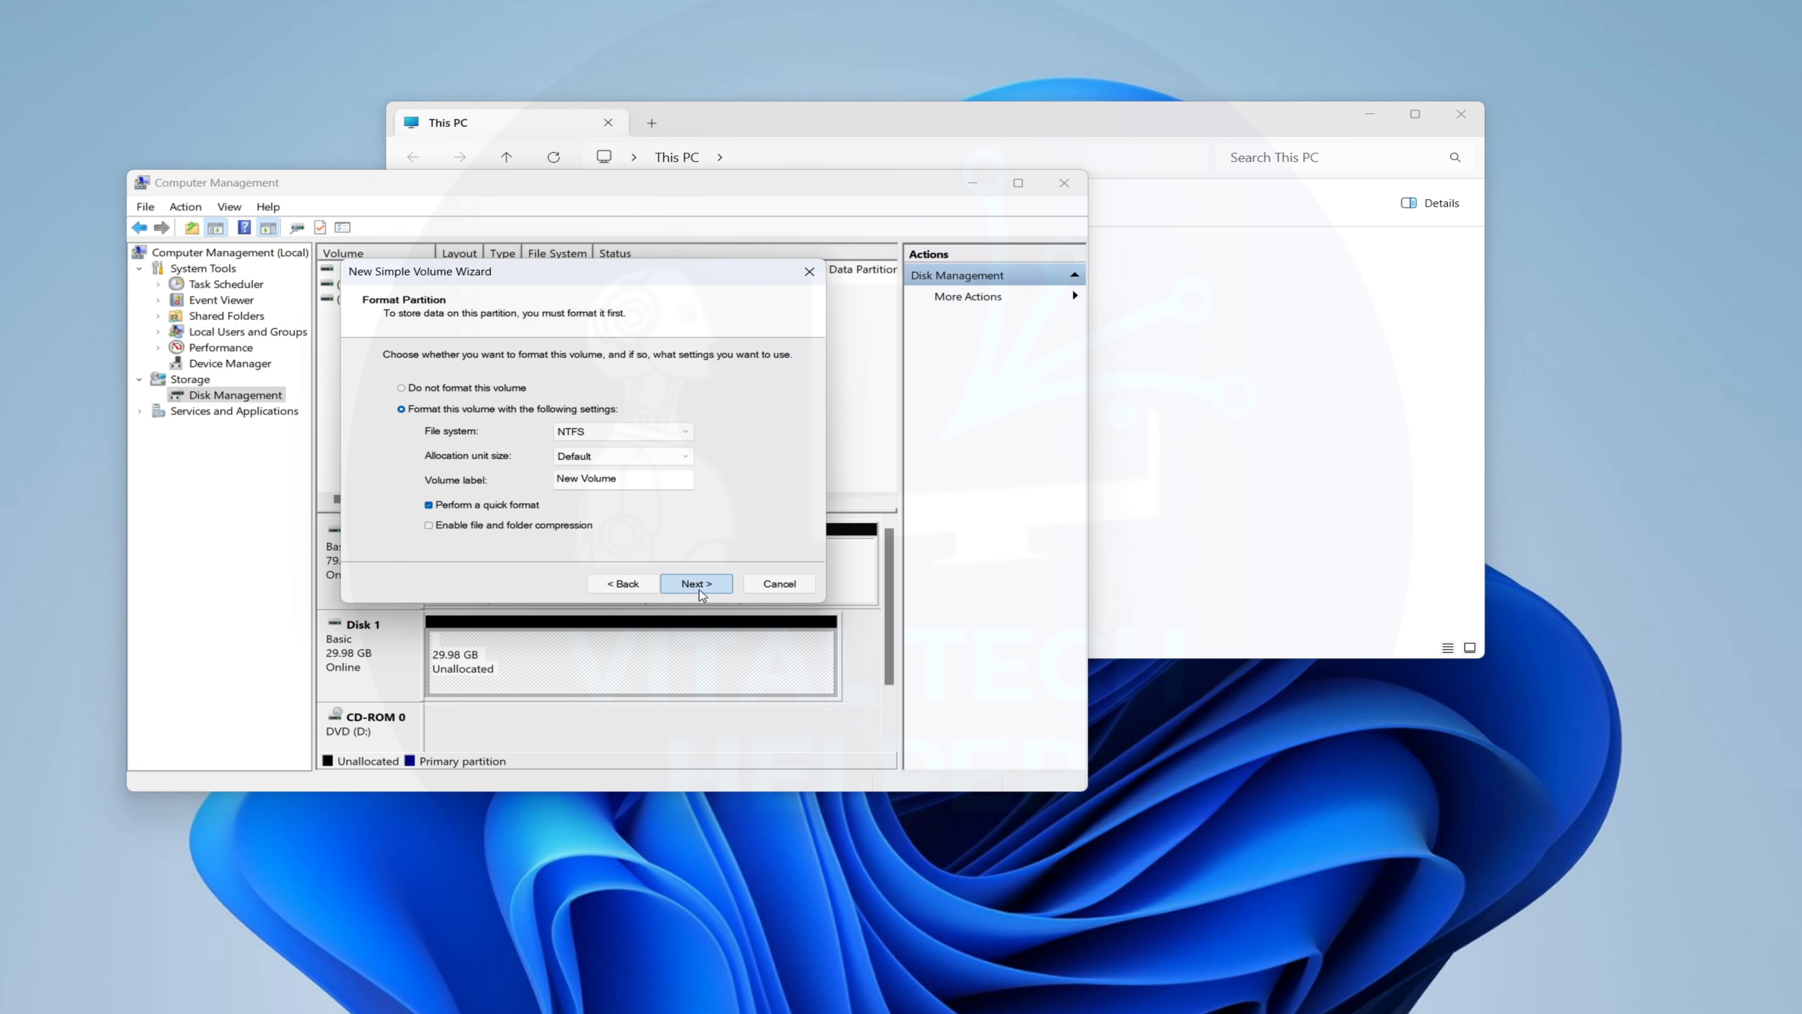
left_click_drag(634, 479, 535, 480)
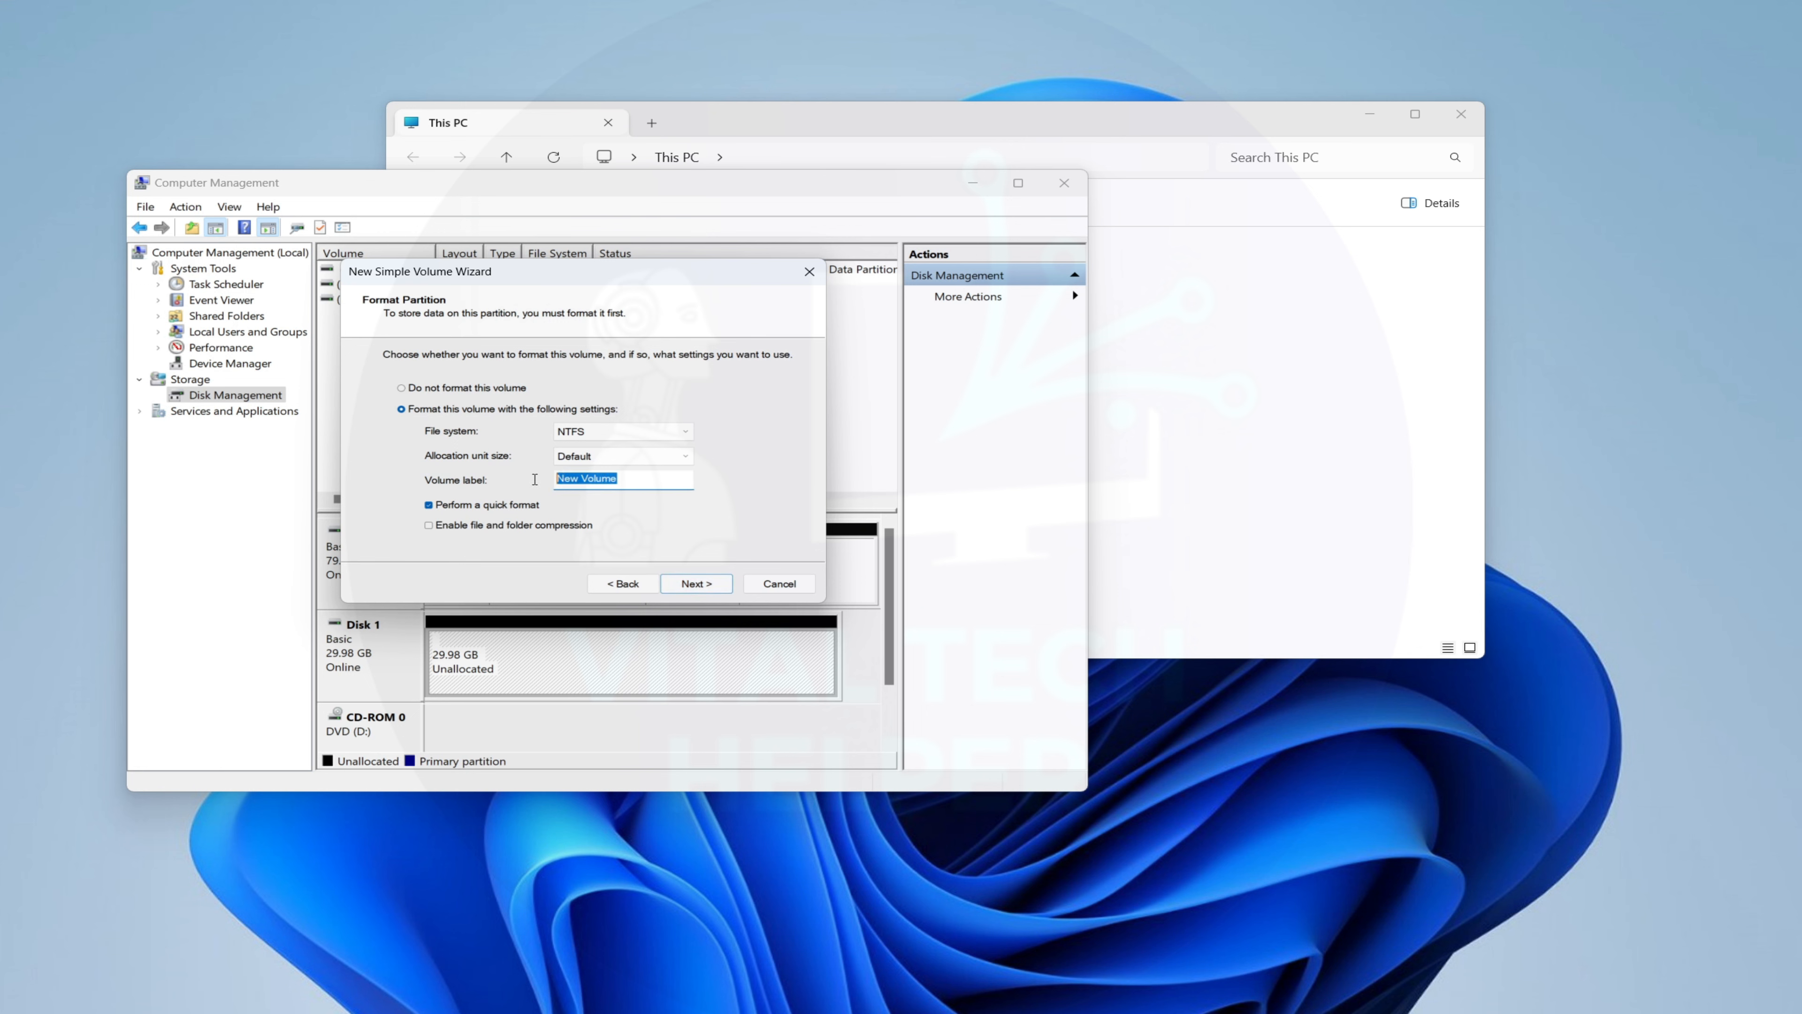
type("Backup")
left_click(695, 583)
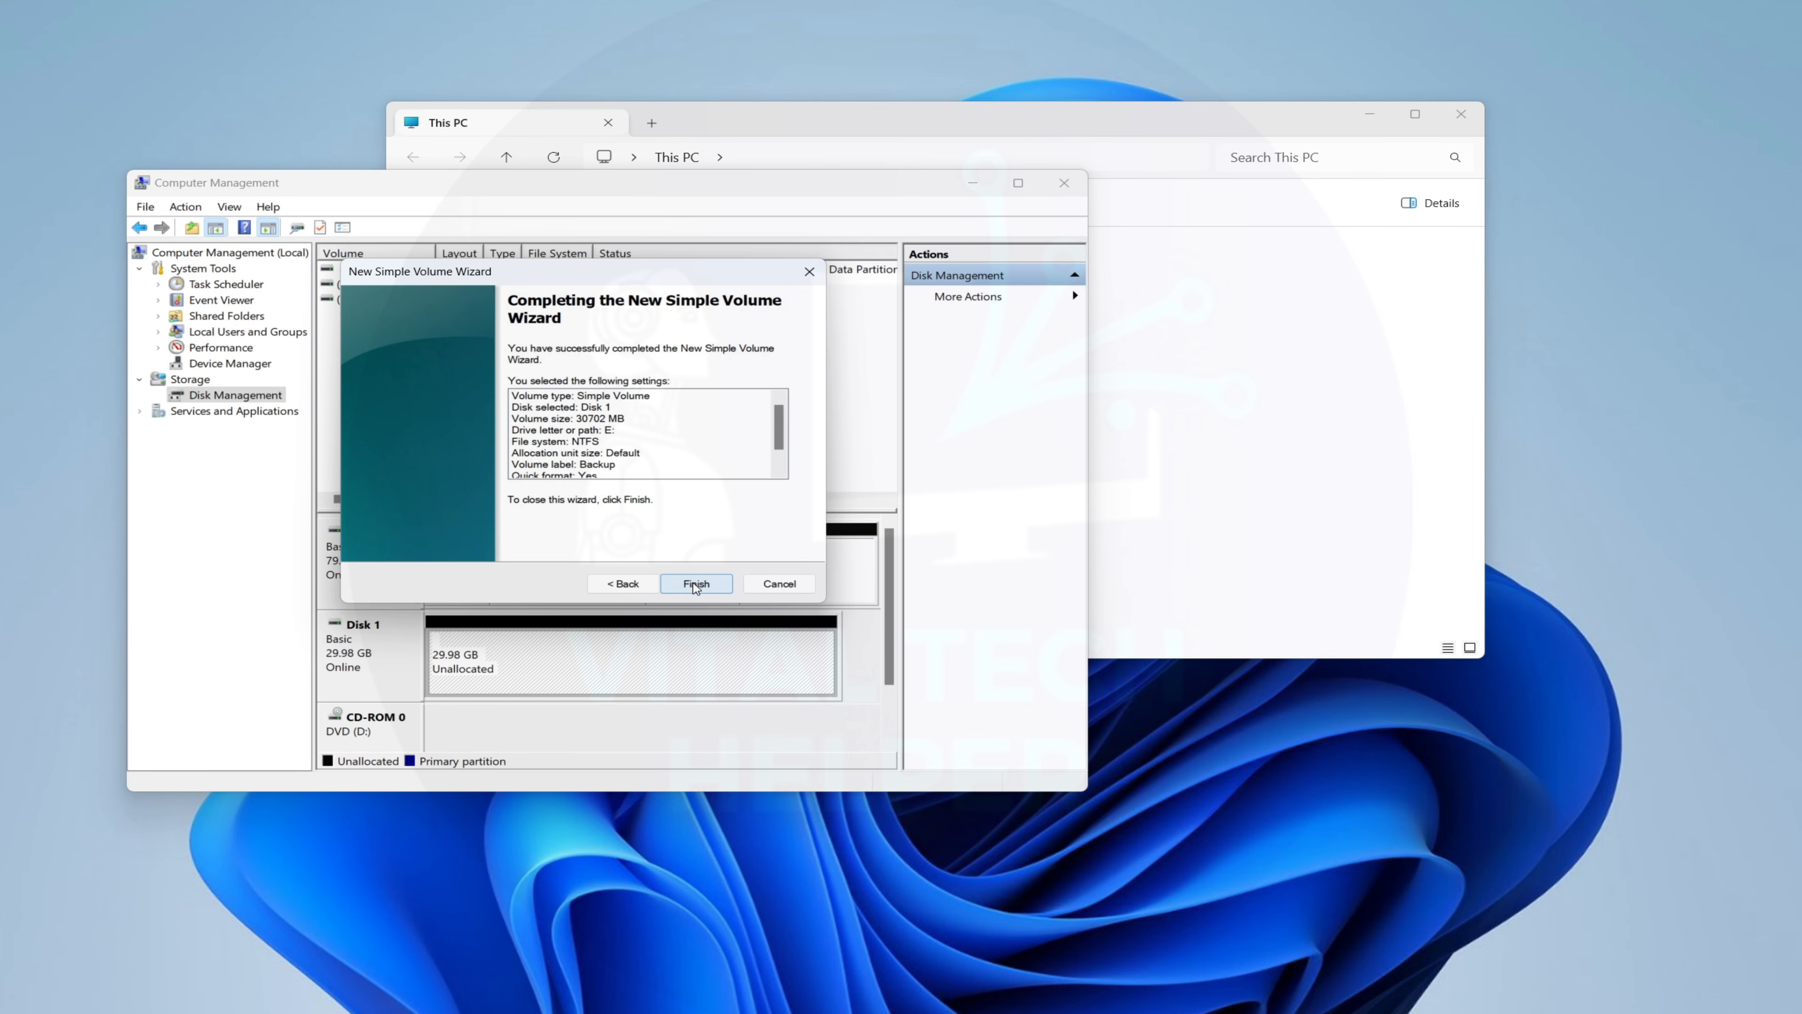
left_click(694, 583)
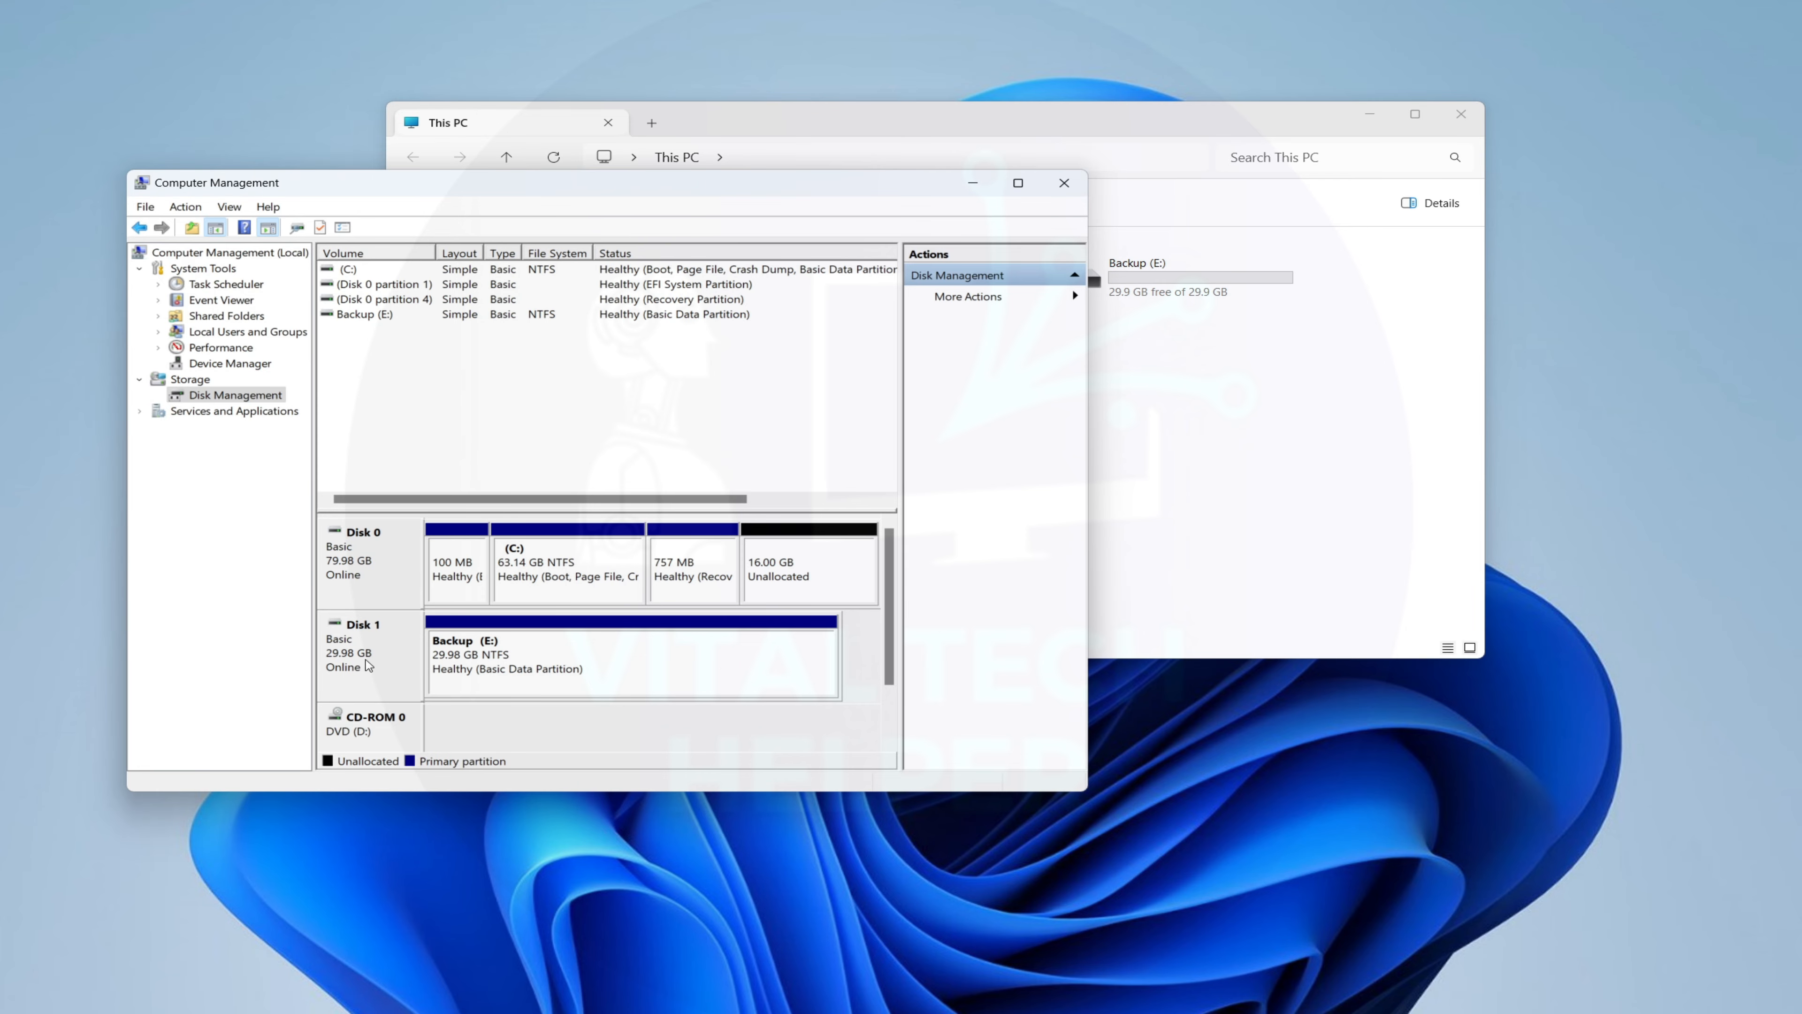
Create a simple volume in Disk 0's unallocated space with drive letter E, quick-formatted as NTFS and labelled Backup, and check it in File Explorer.
left_click(803, 561)
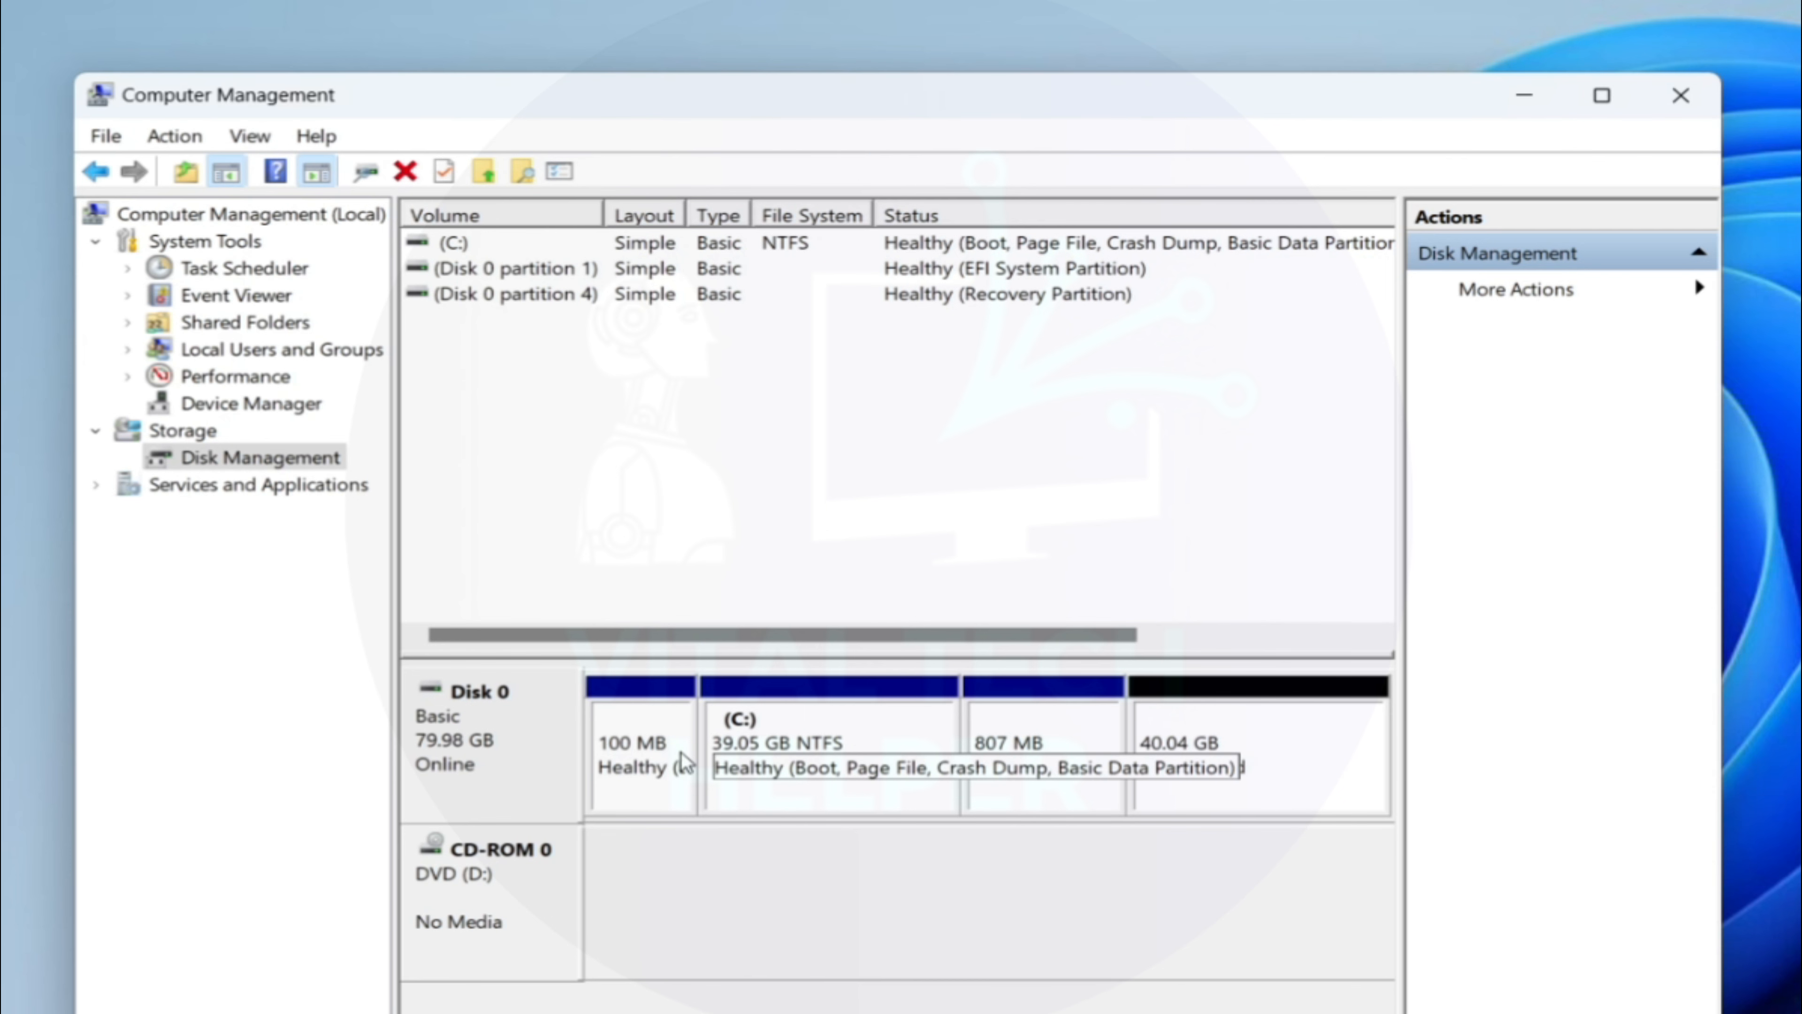
right_click(1242, 741)
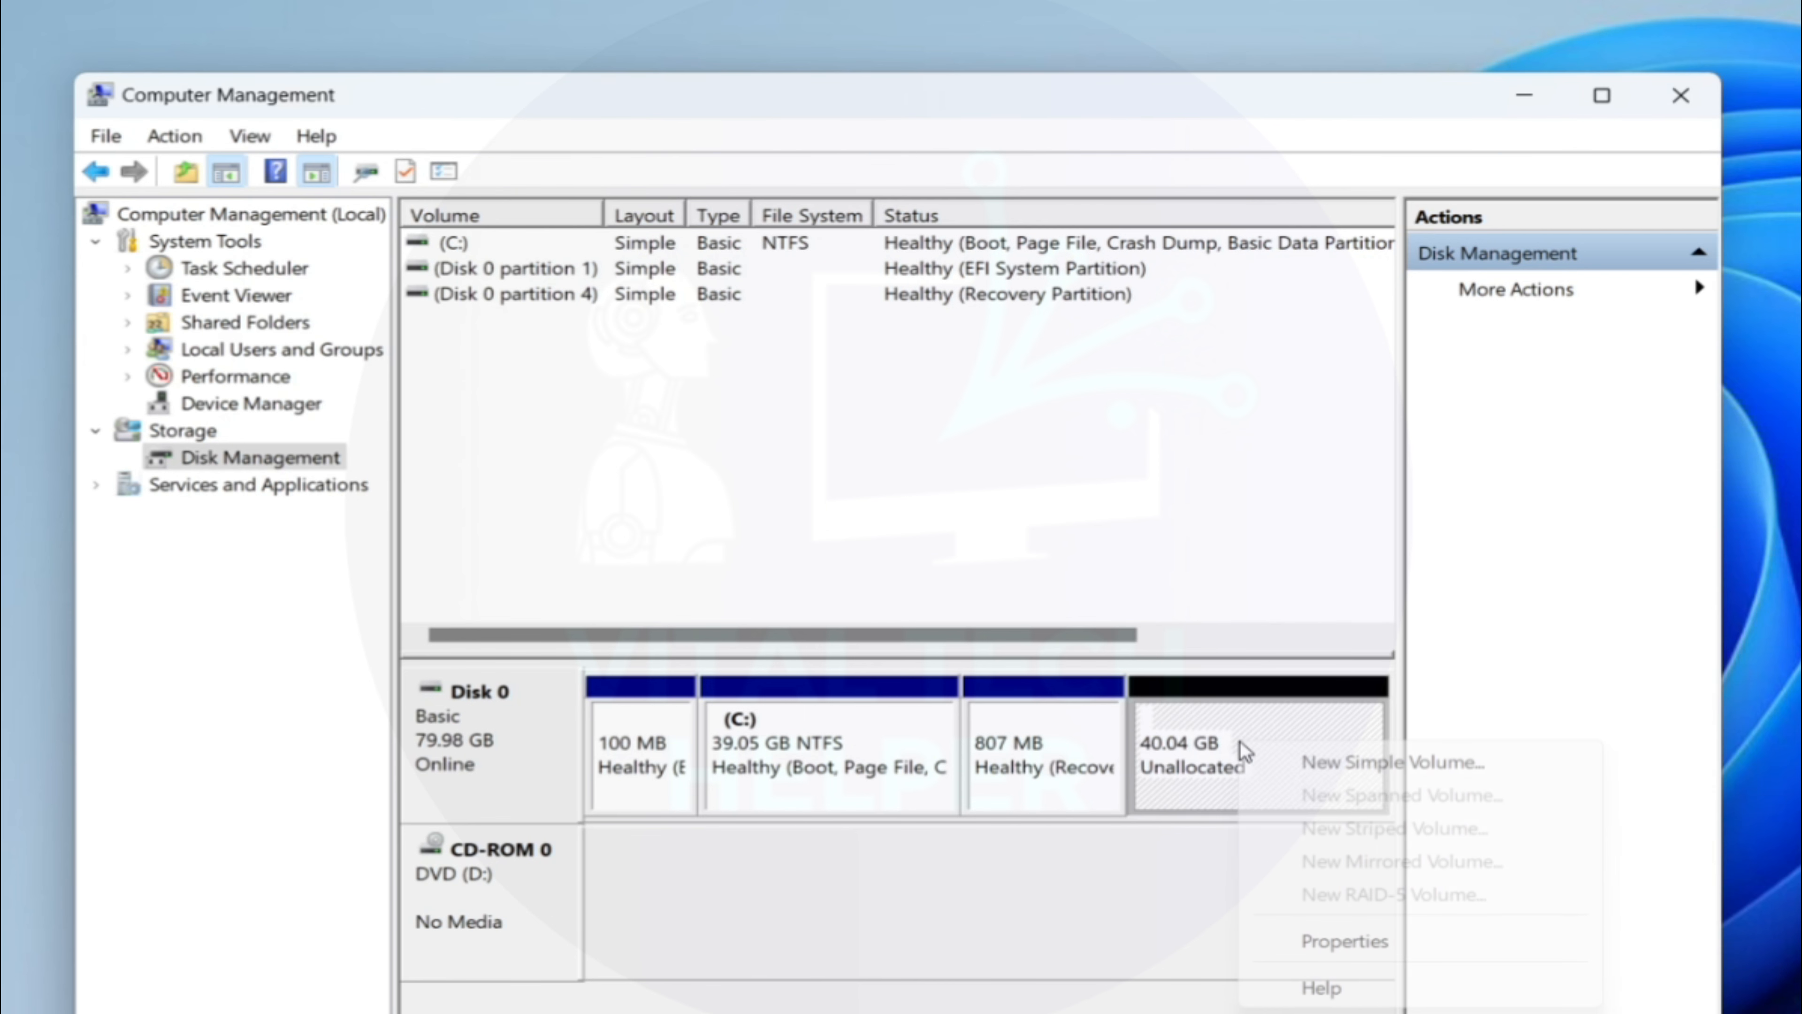
left_click(1370, 765)
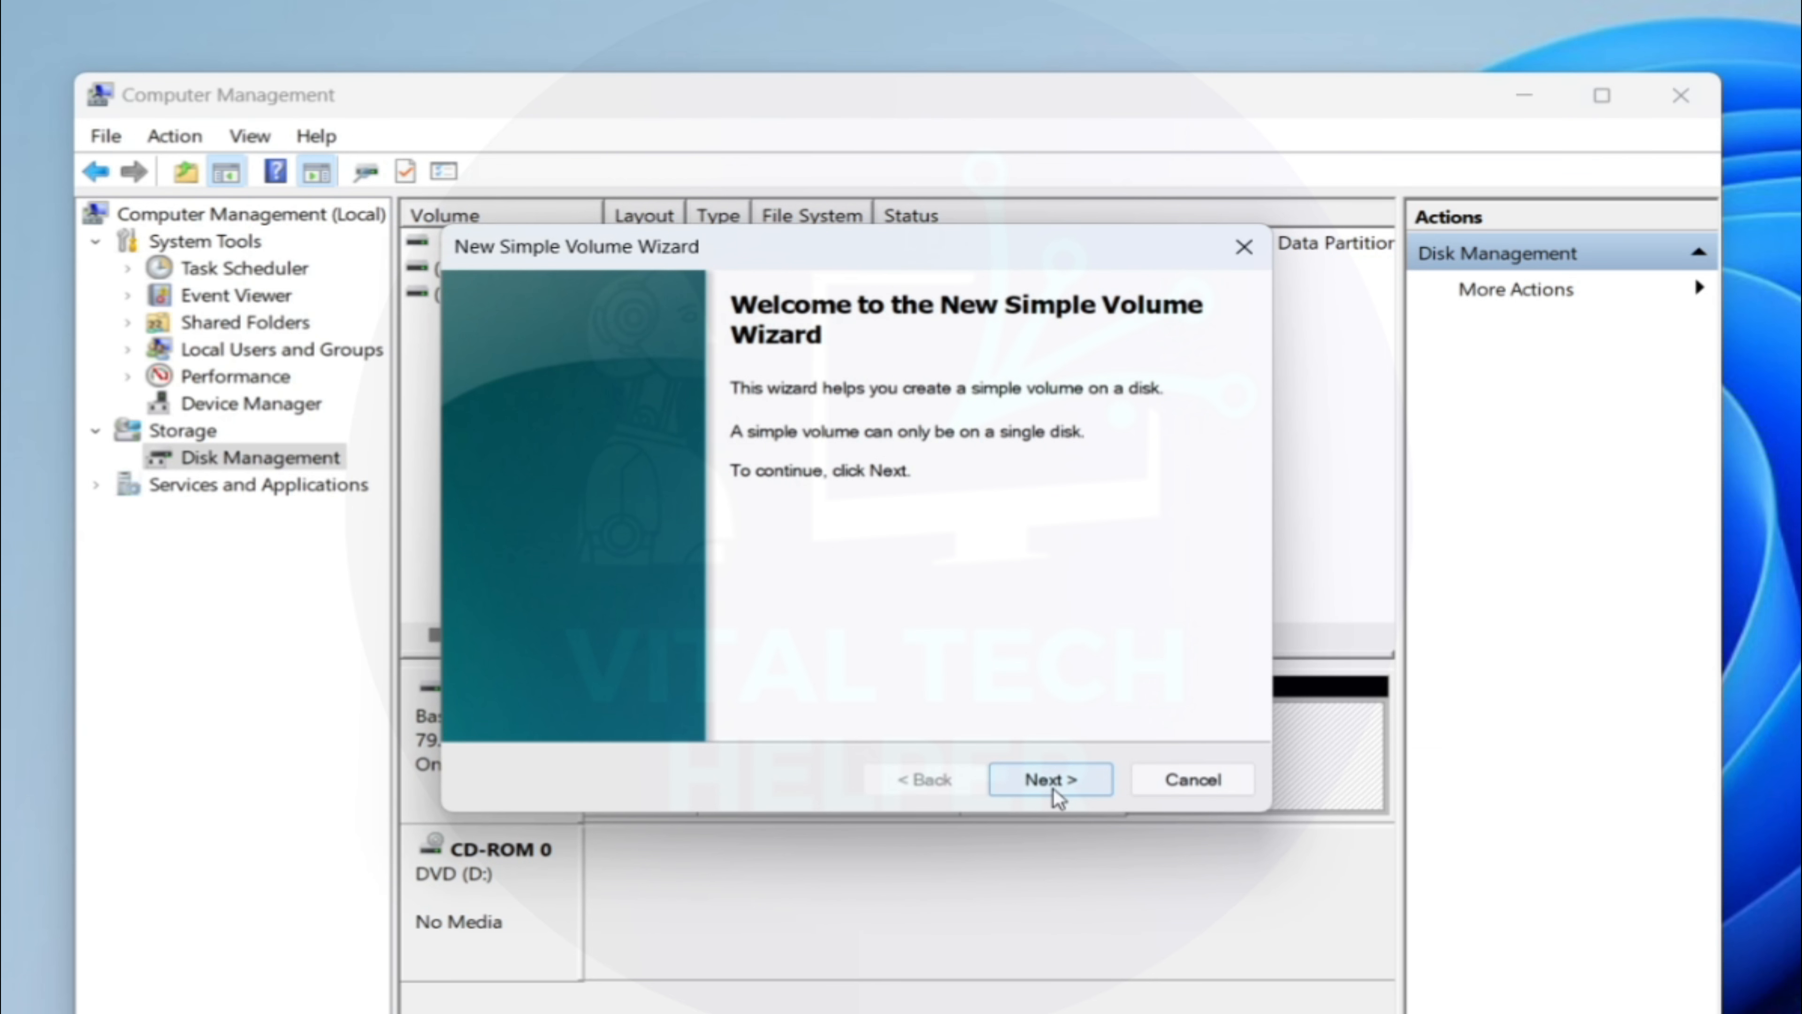
left_click(1054, 792)
left_click(1055, 781)
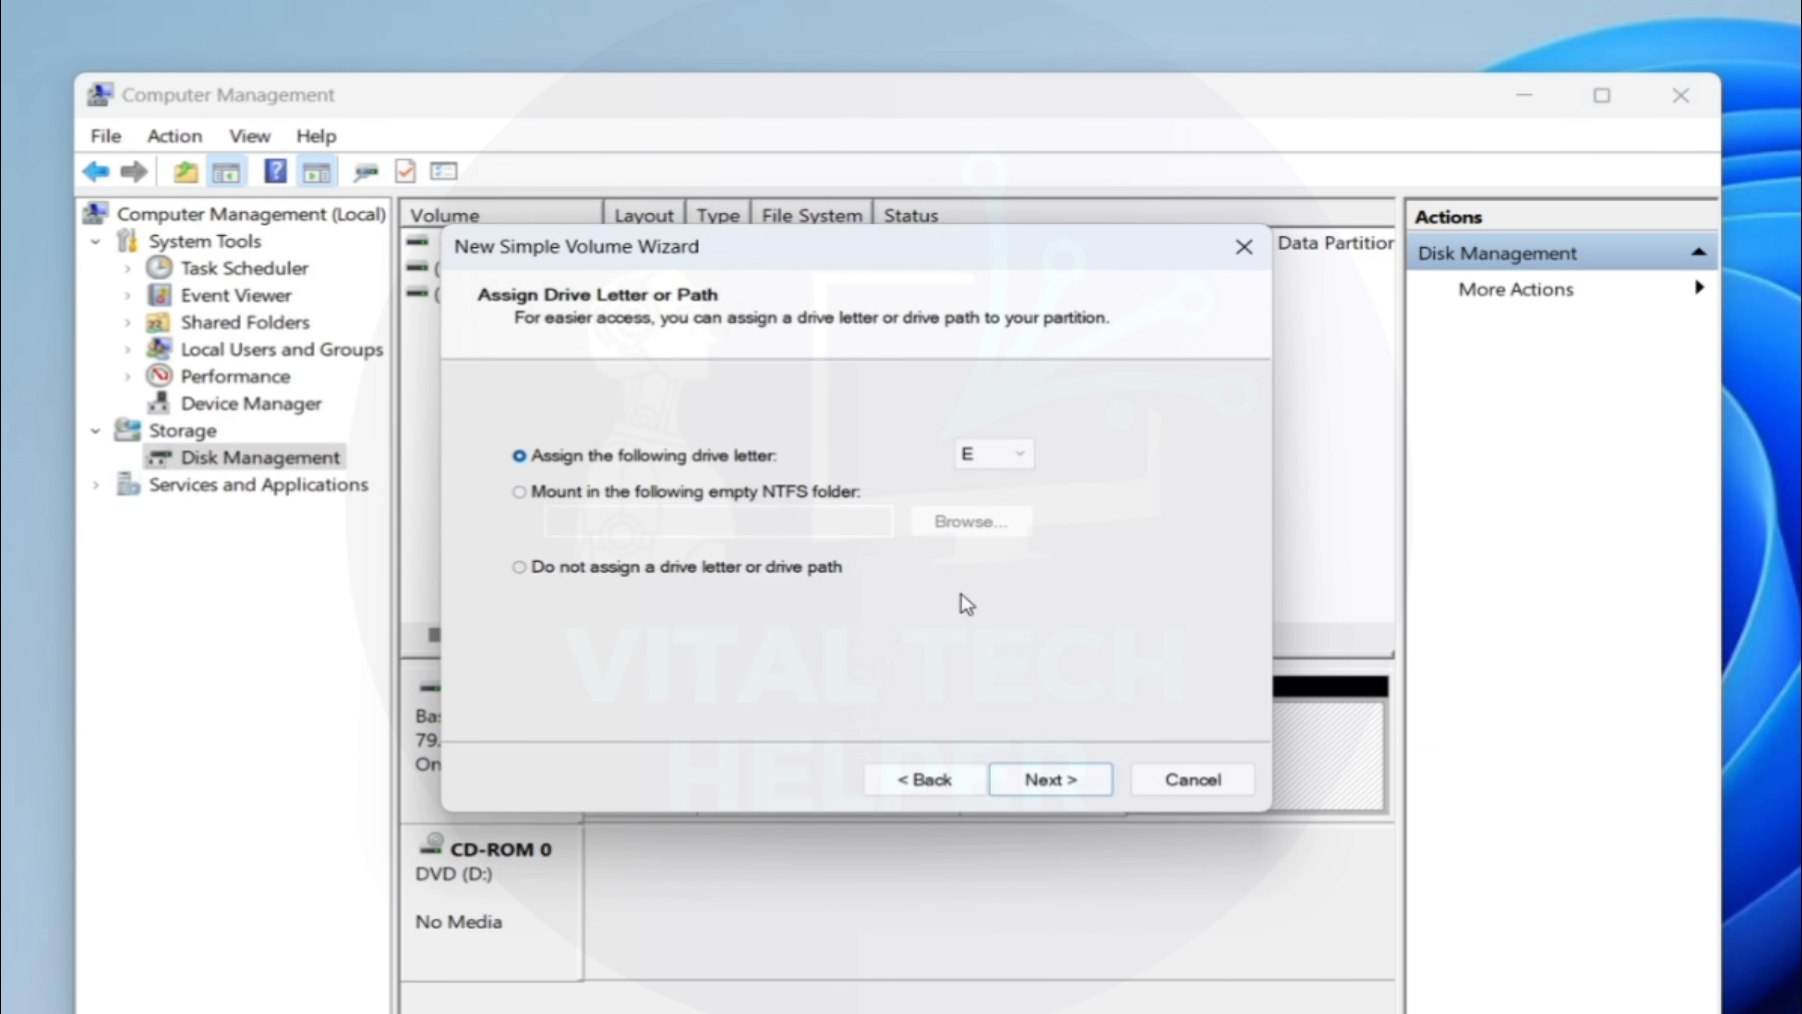
left_click(1049, 781)
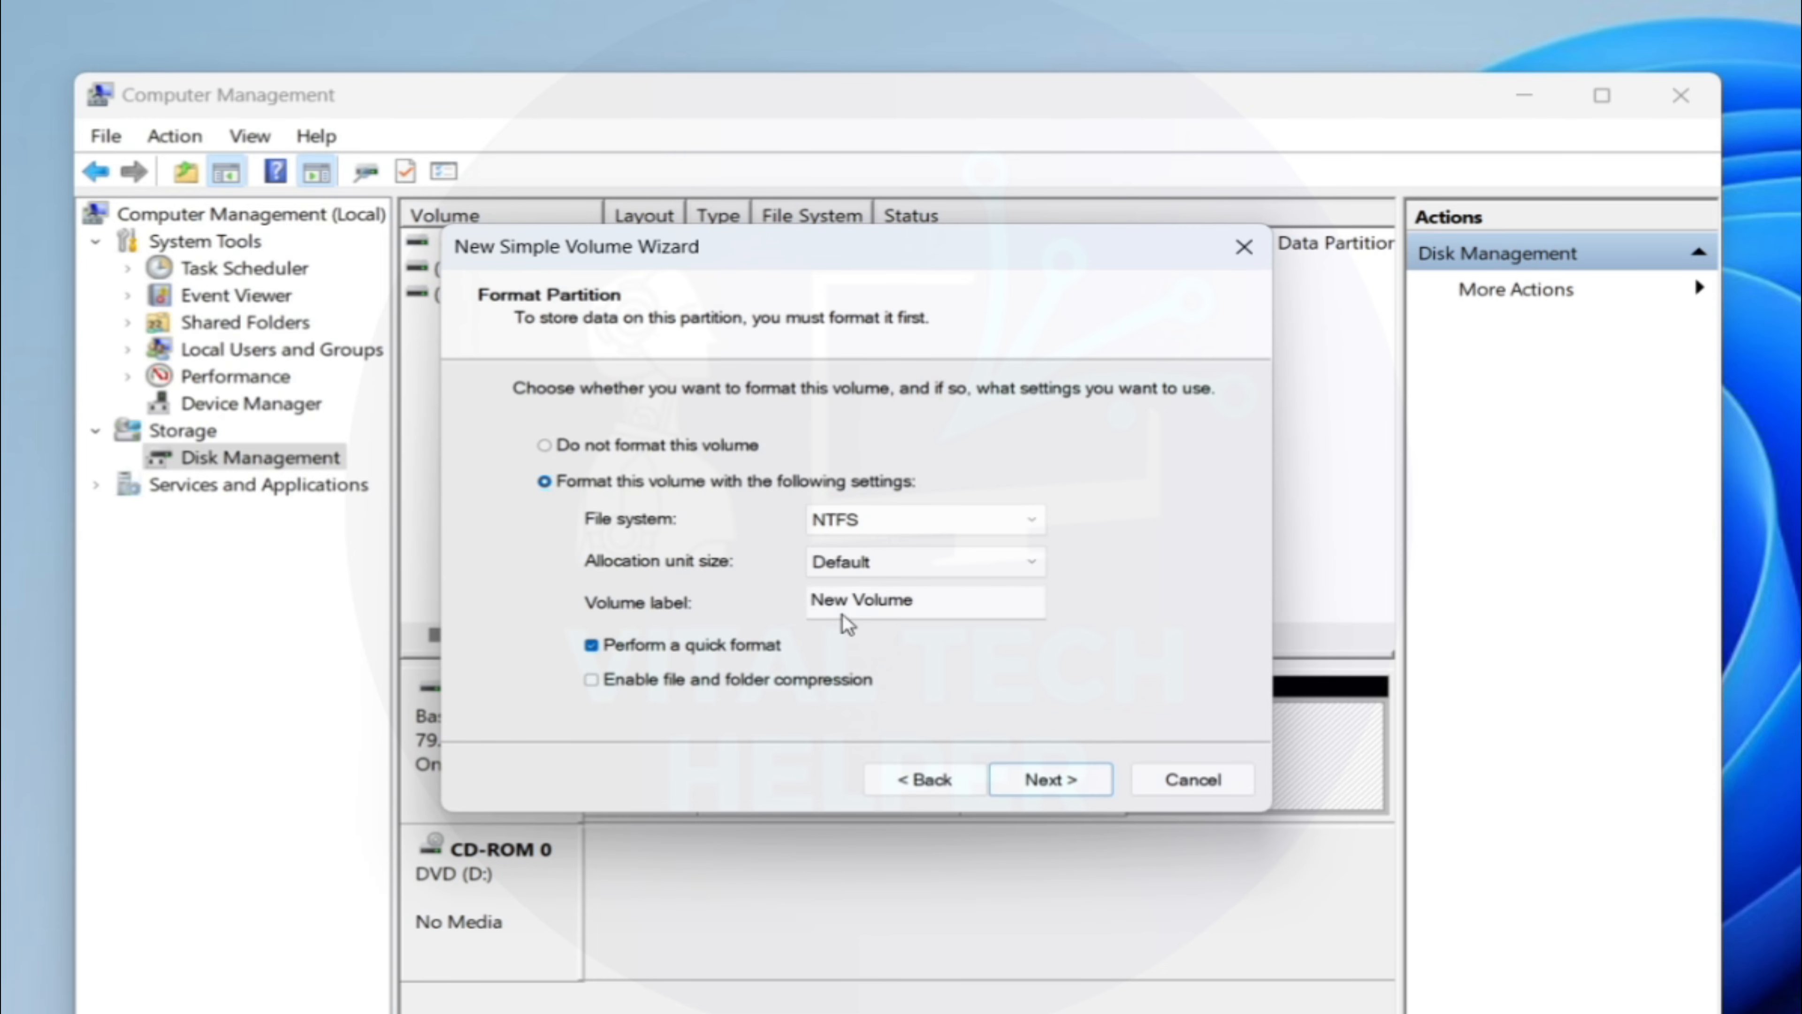
left_click_drag(934, 602, 649, 609)
type("Backup")
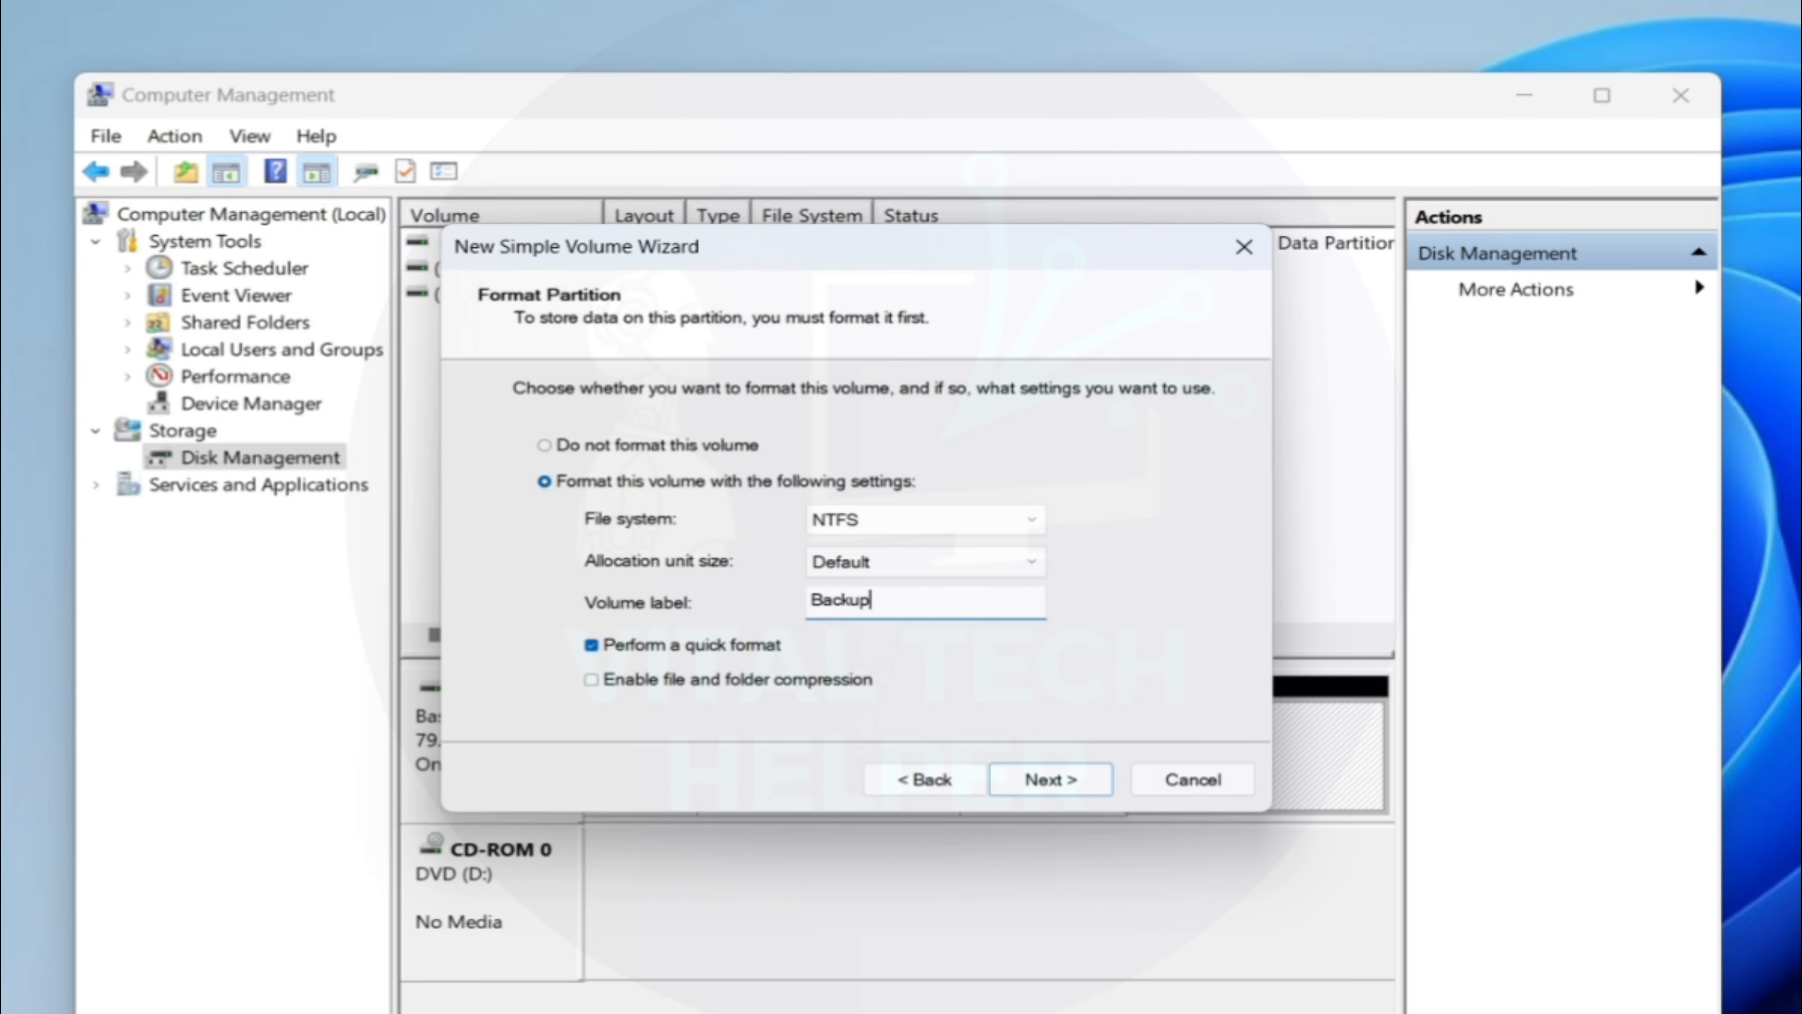
left_click(1059, 790)
left_click(1055, 784)
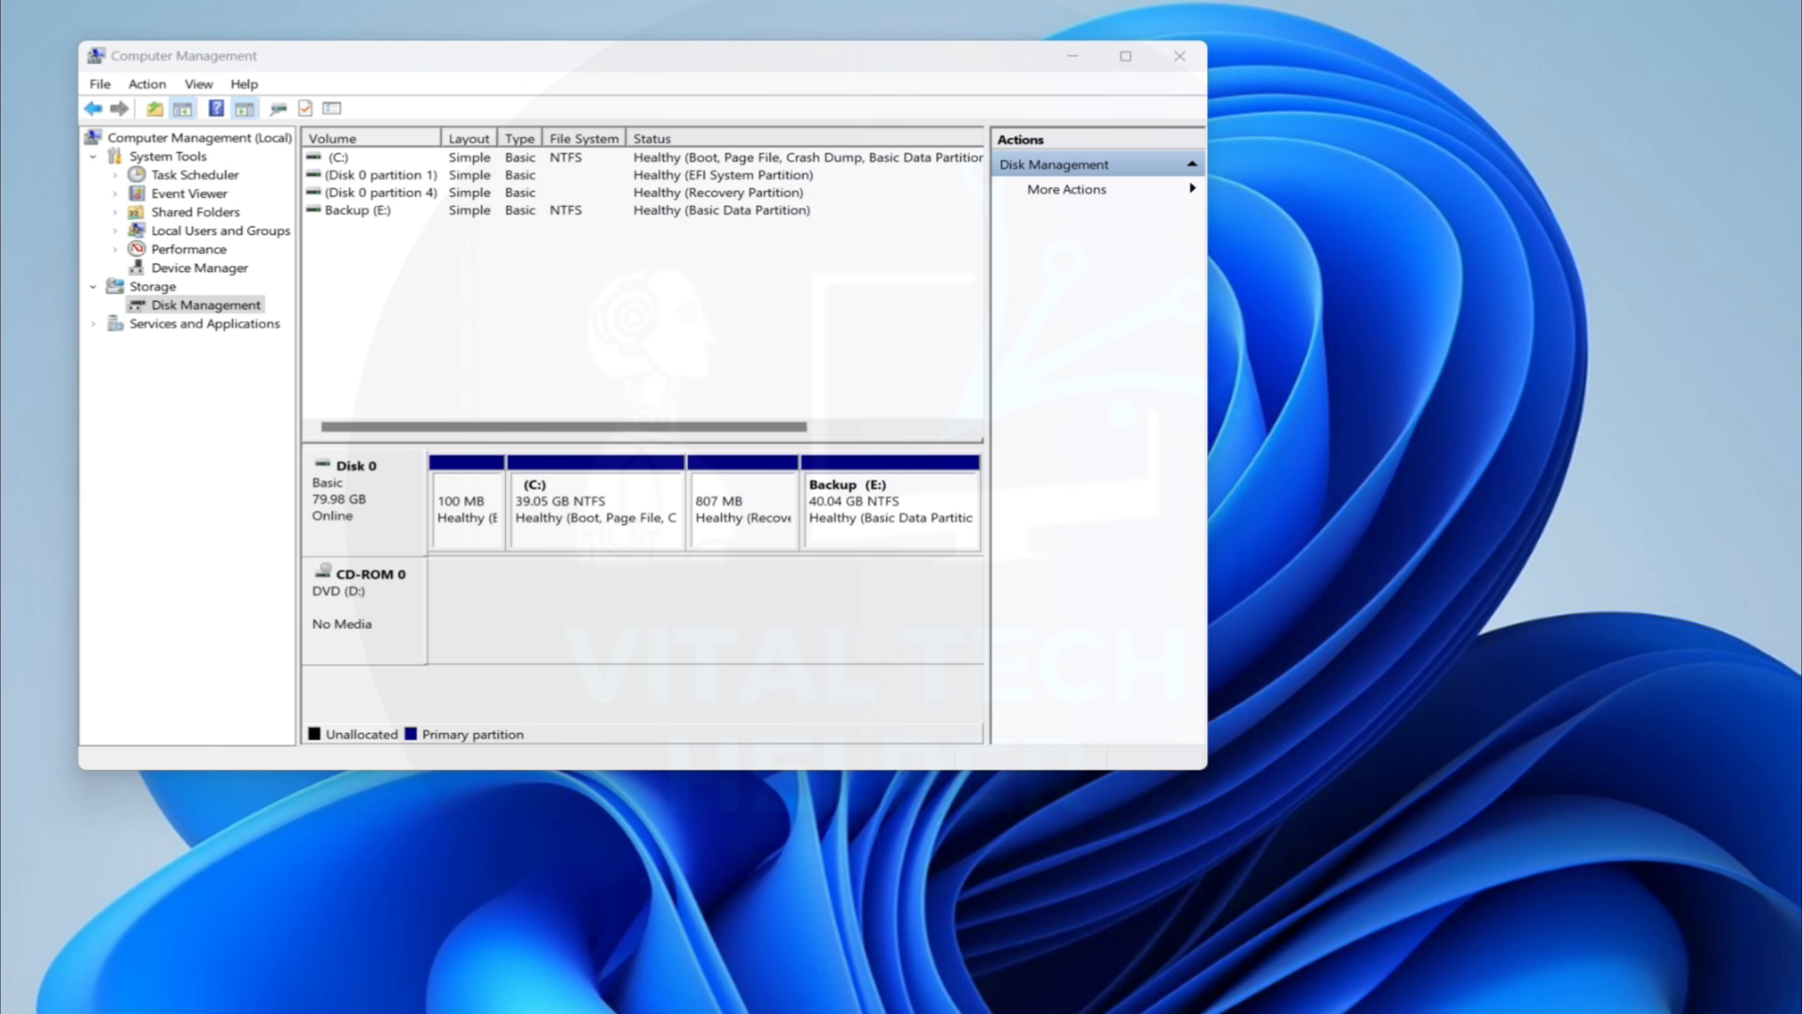
key("super+e")
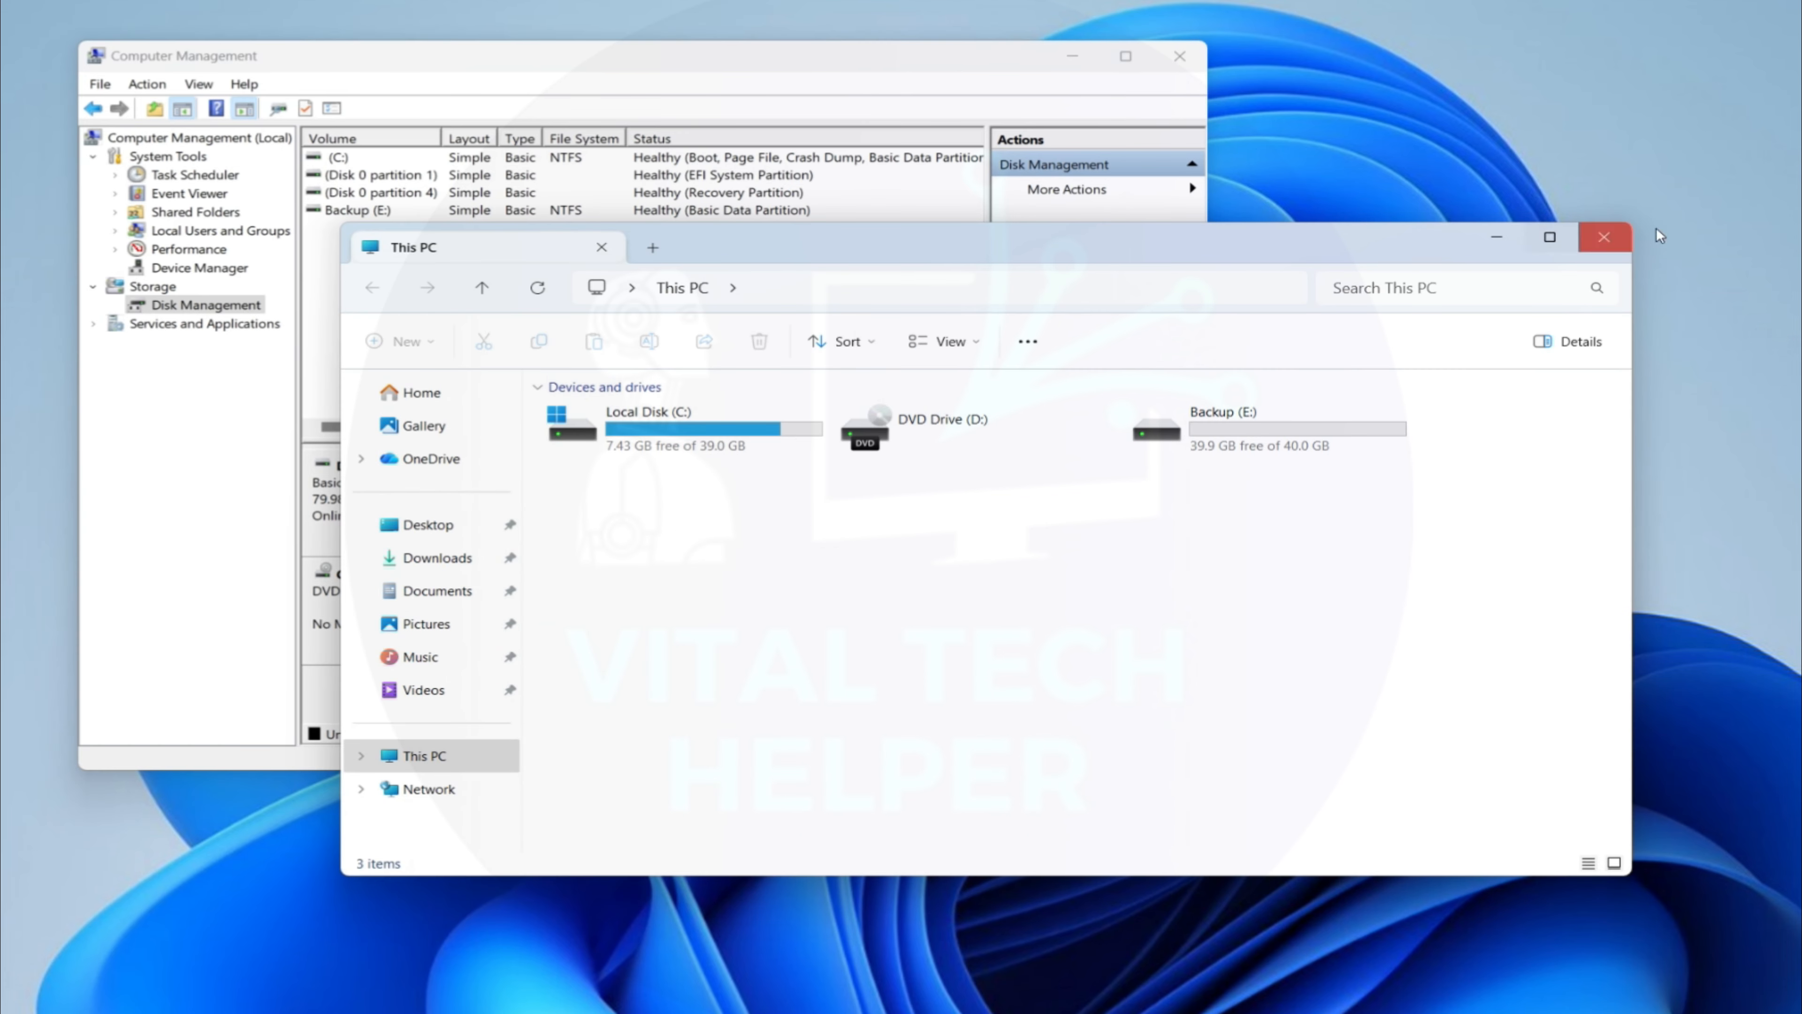
left_click(1490, 241)
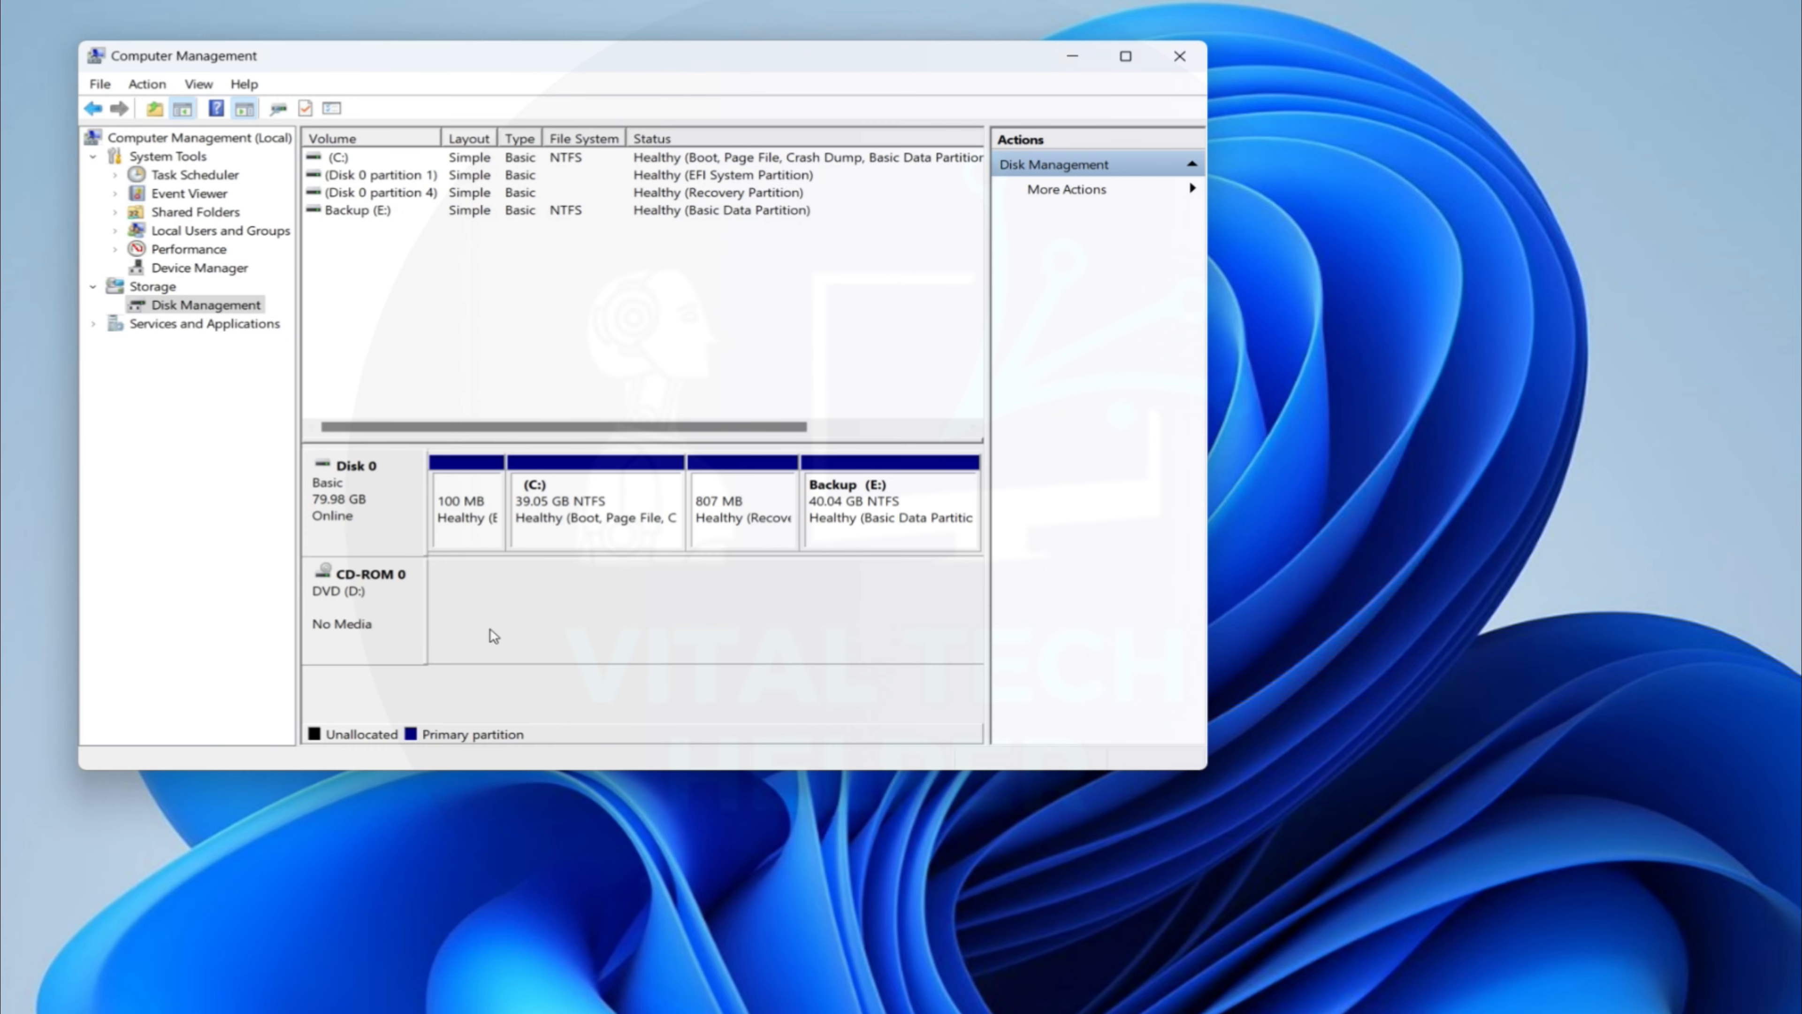
Delete the Backup (E:) volume from Disk 0, accepting the loss of its data.
right_click(882, 493)
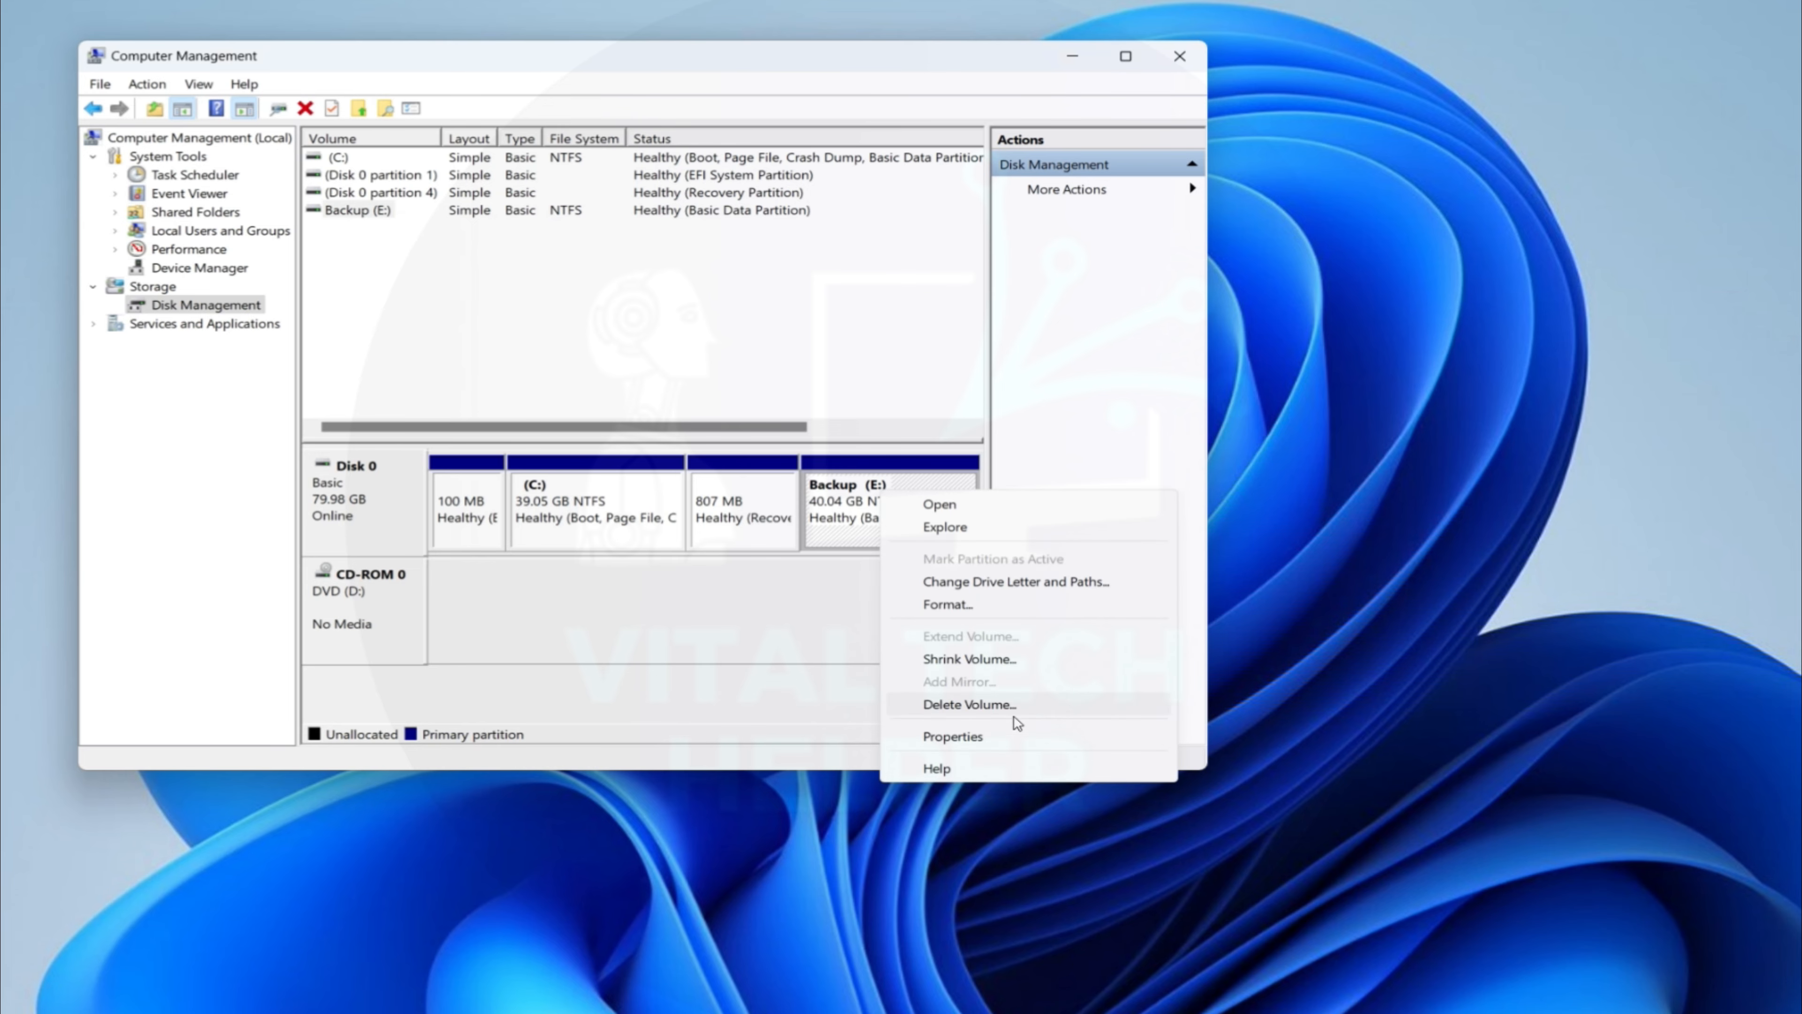
left_click(965, 708)
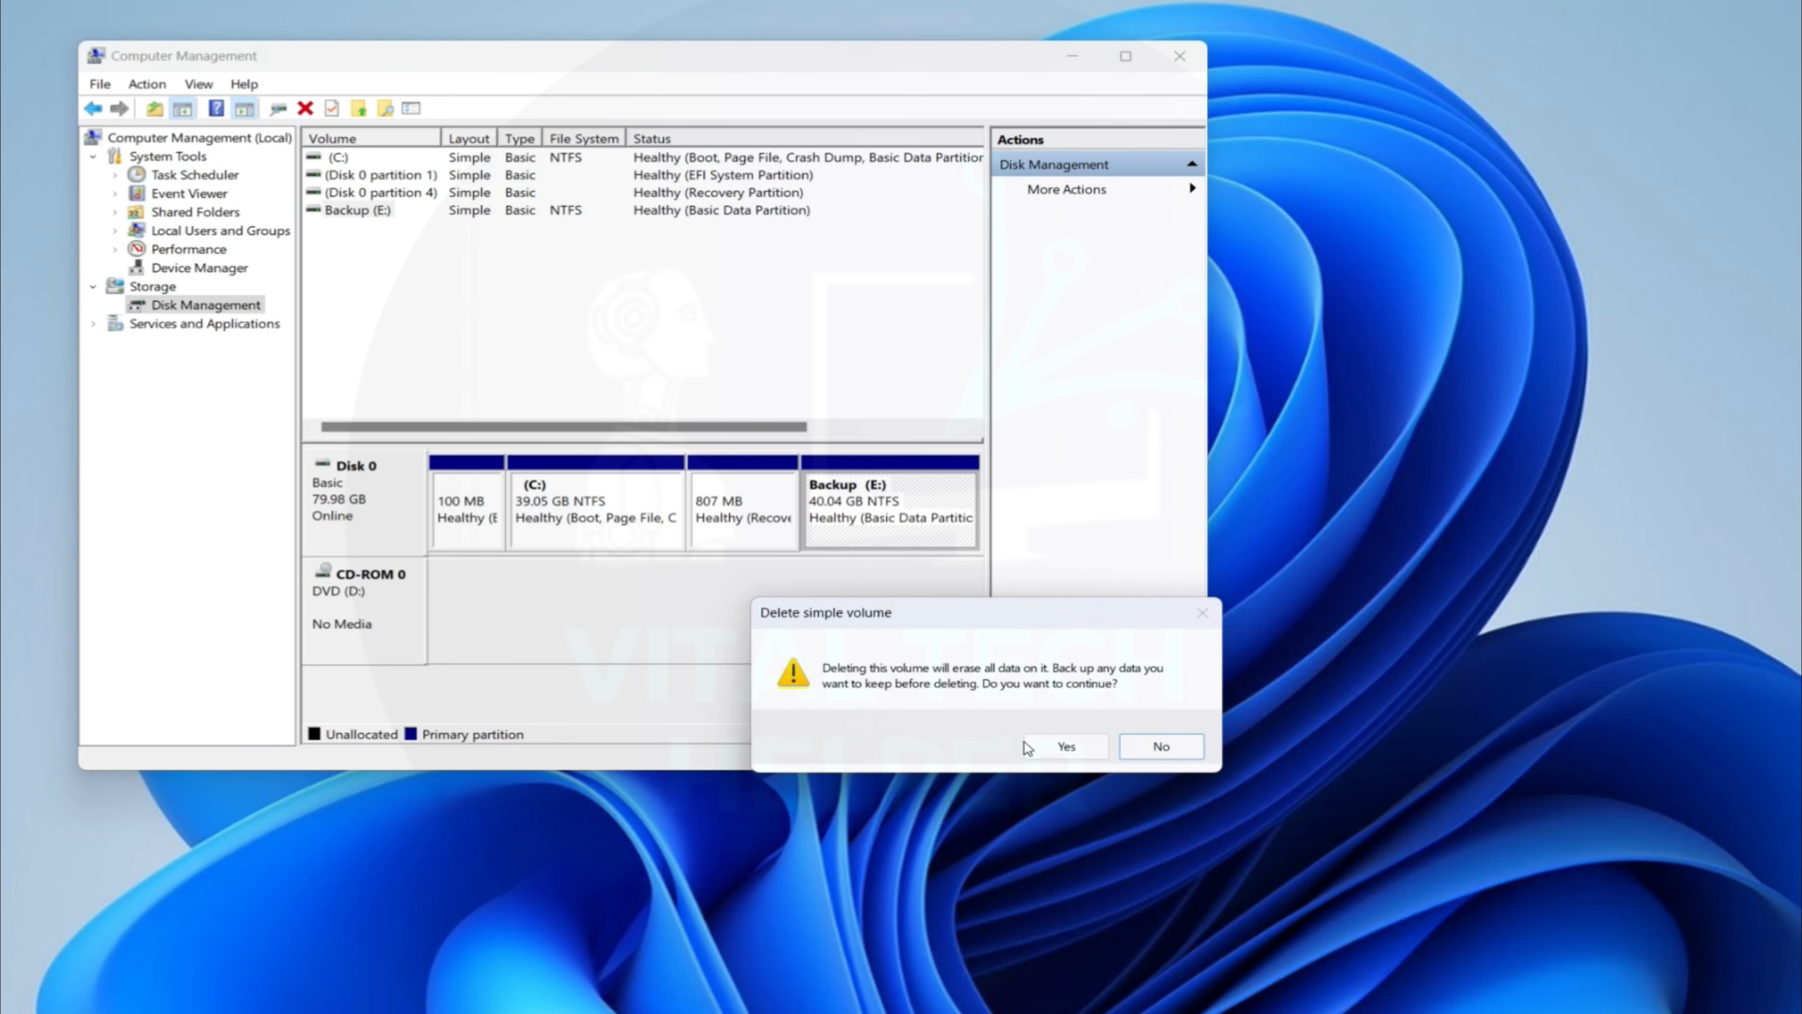
left_click(1051, 751)
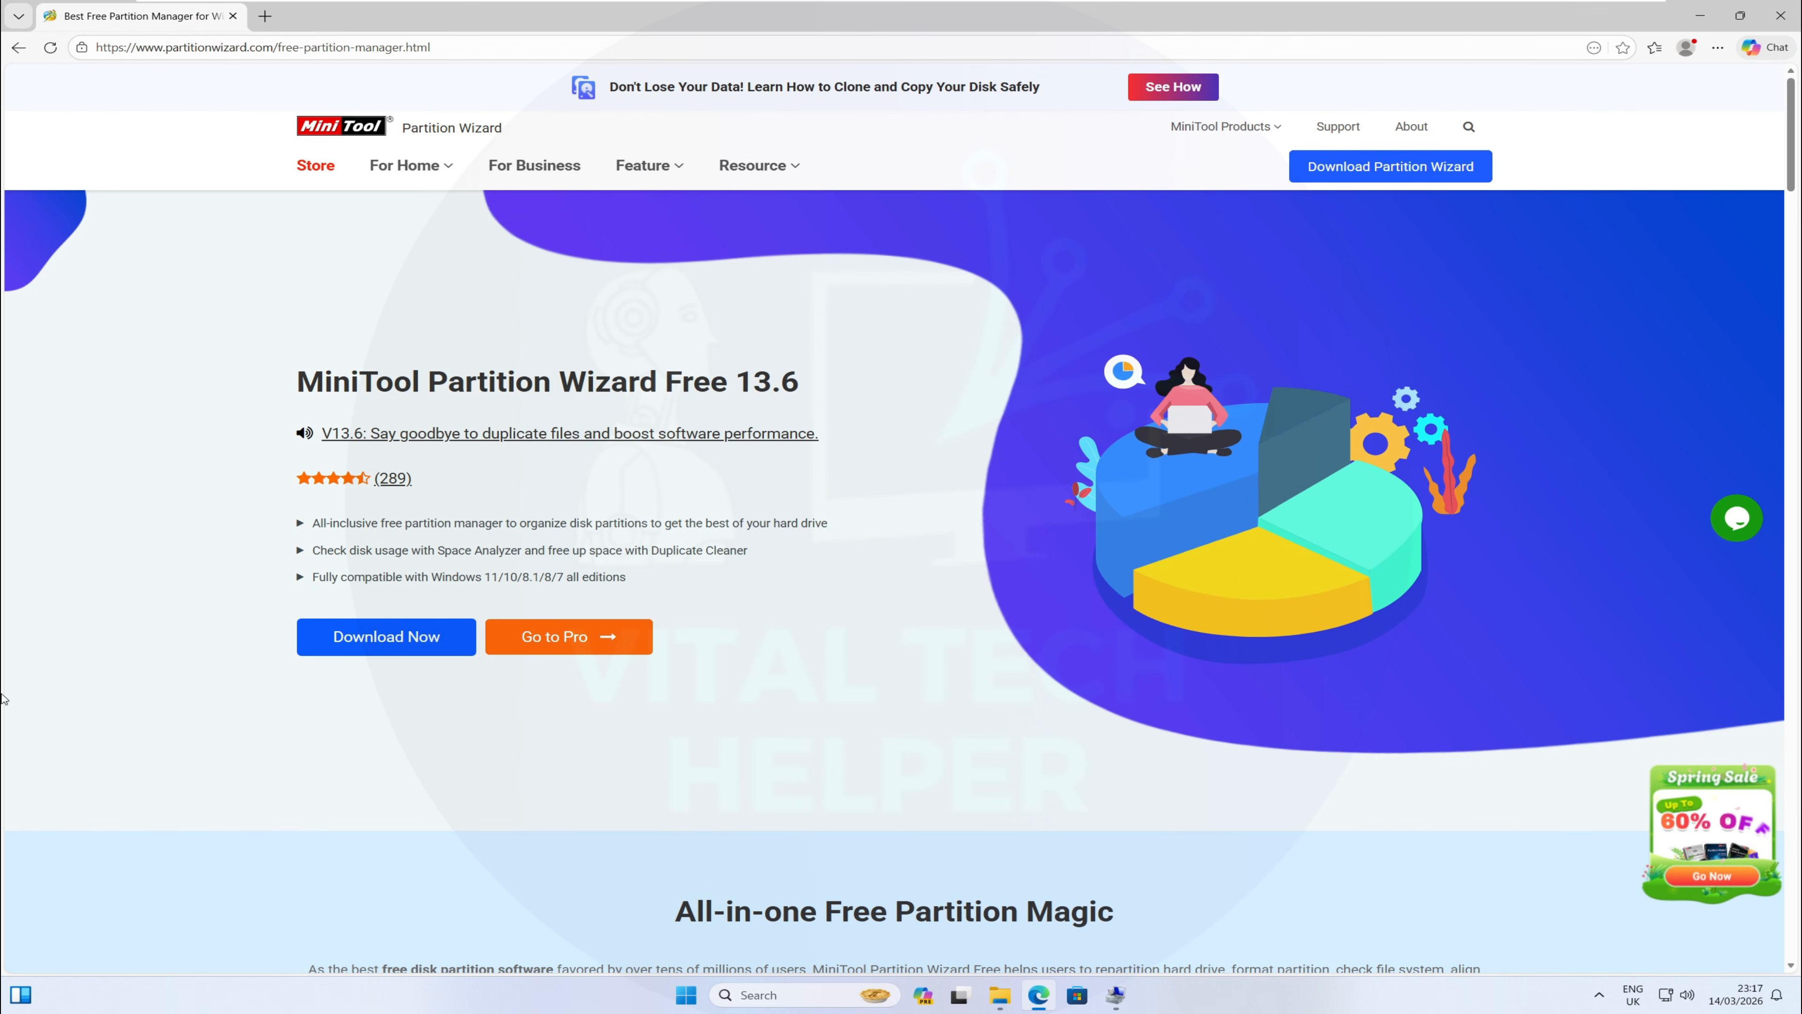
Download MiniTool Partition Wizard Free from its web page and start the pw-free-online.exe installer.
left_click(387, 639)
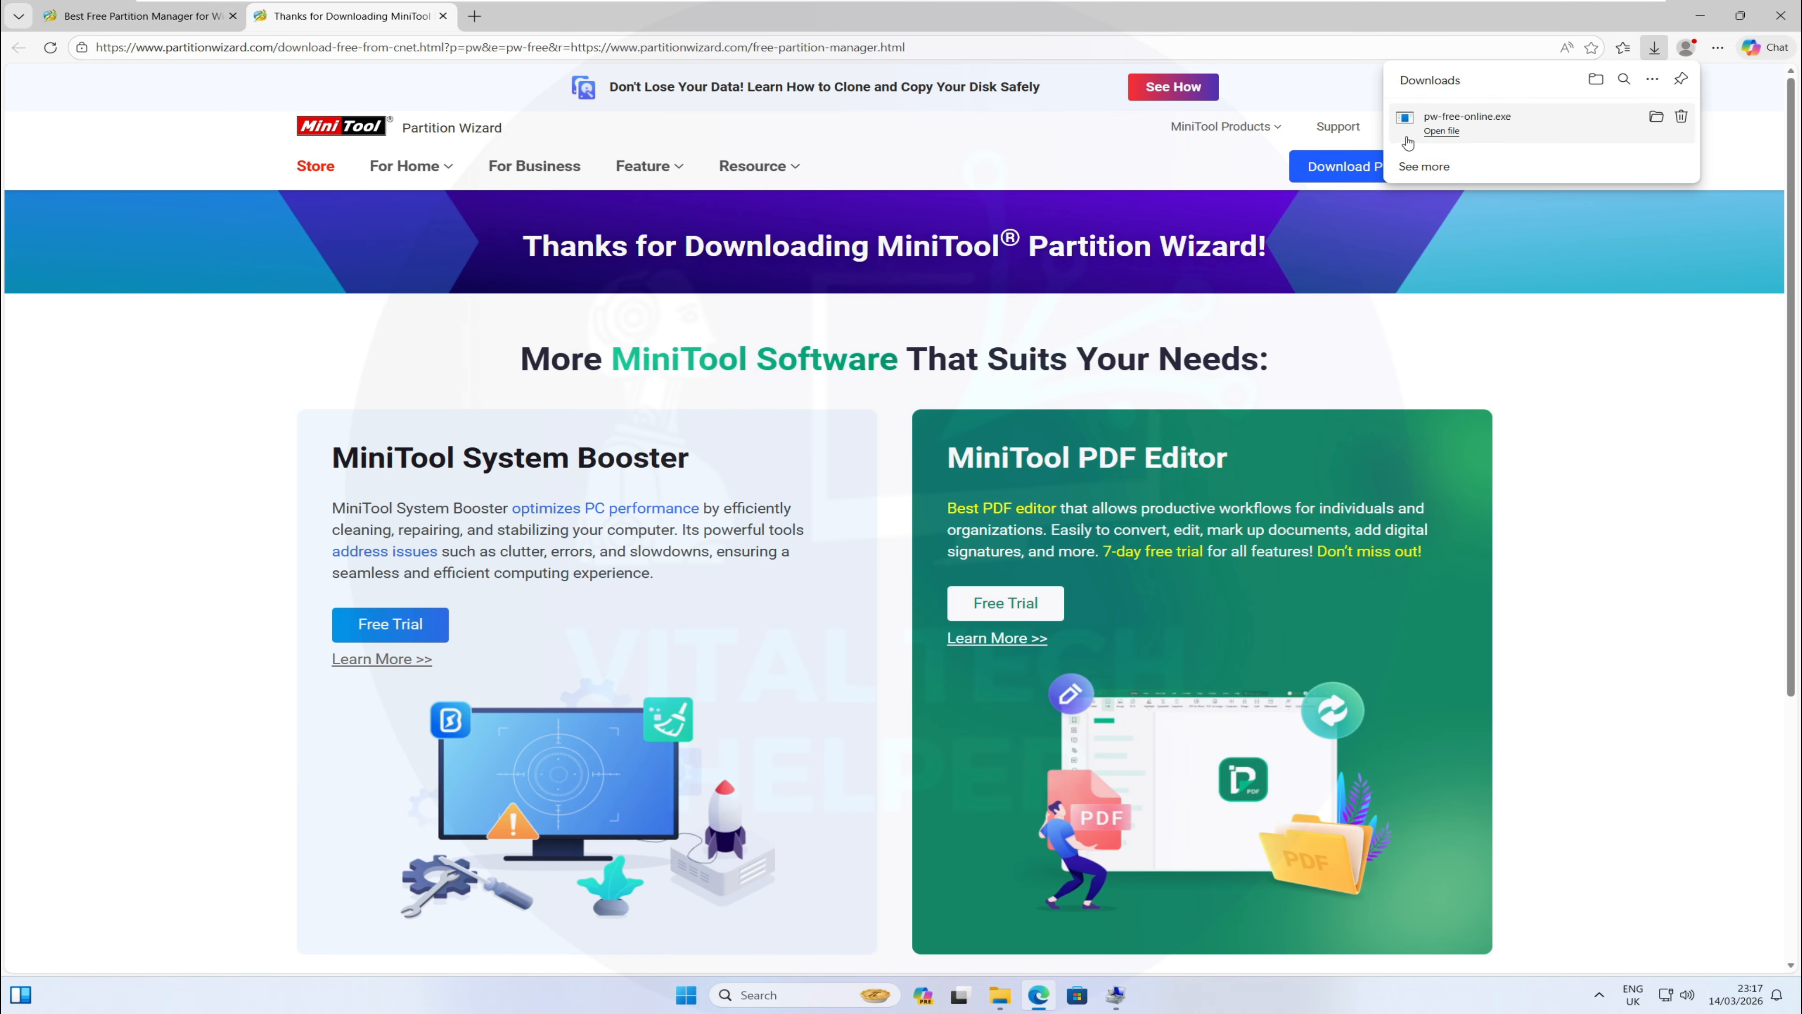
left_click(1437, 132)
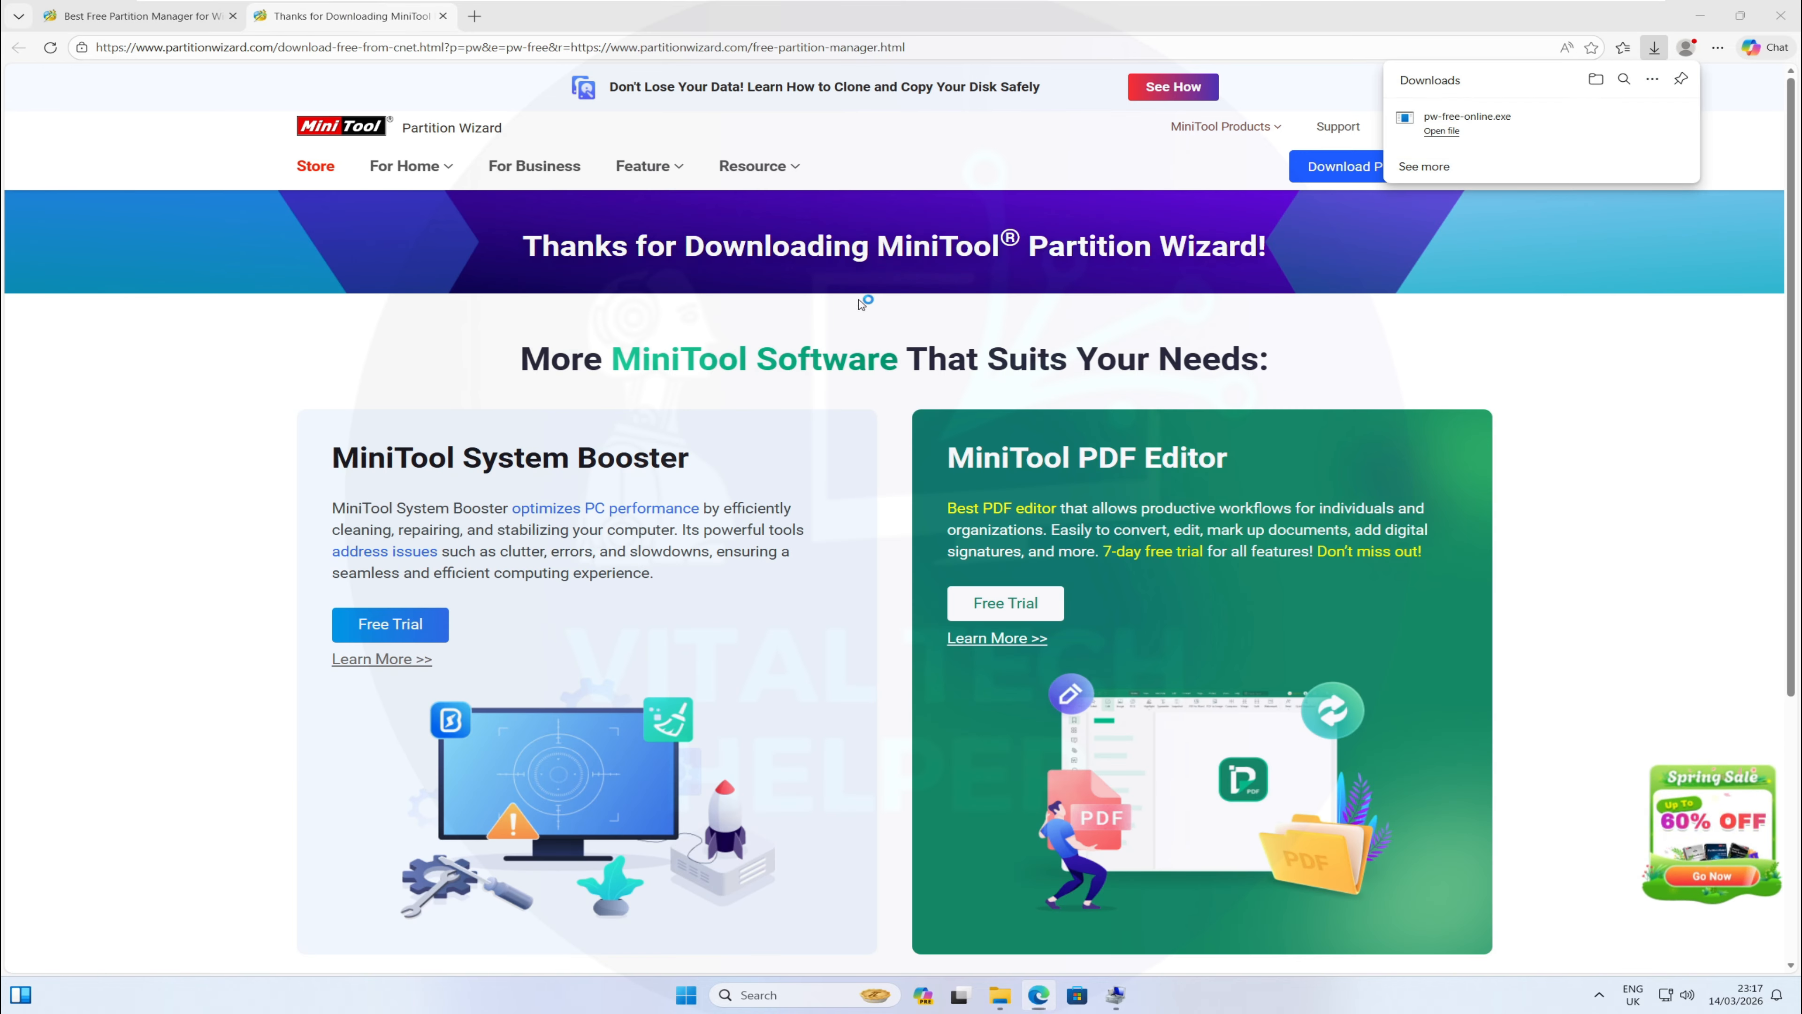
left_click(965, 535)
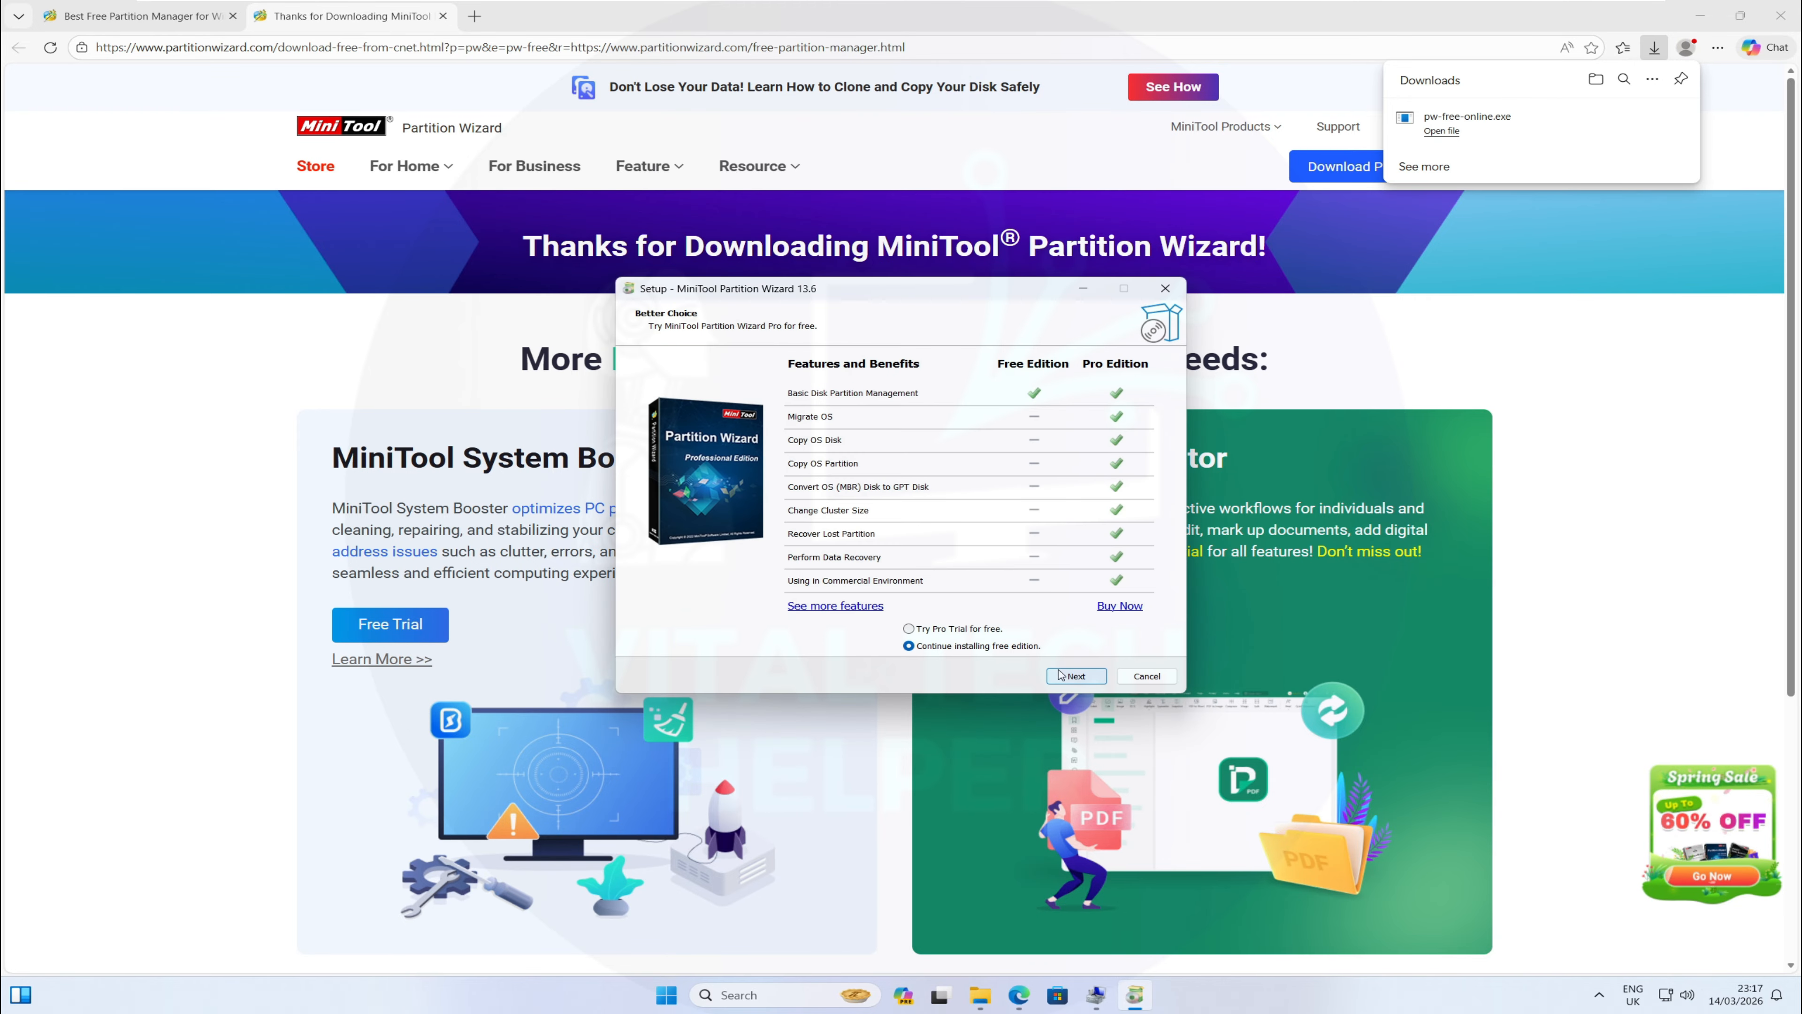
Install the free edition, excluding MiniTool ShadowMaker Free and opting out of the Customer Experience Improvement Program.
left_click(1078, 677)
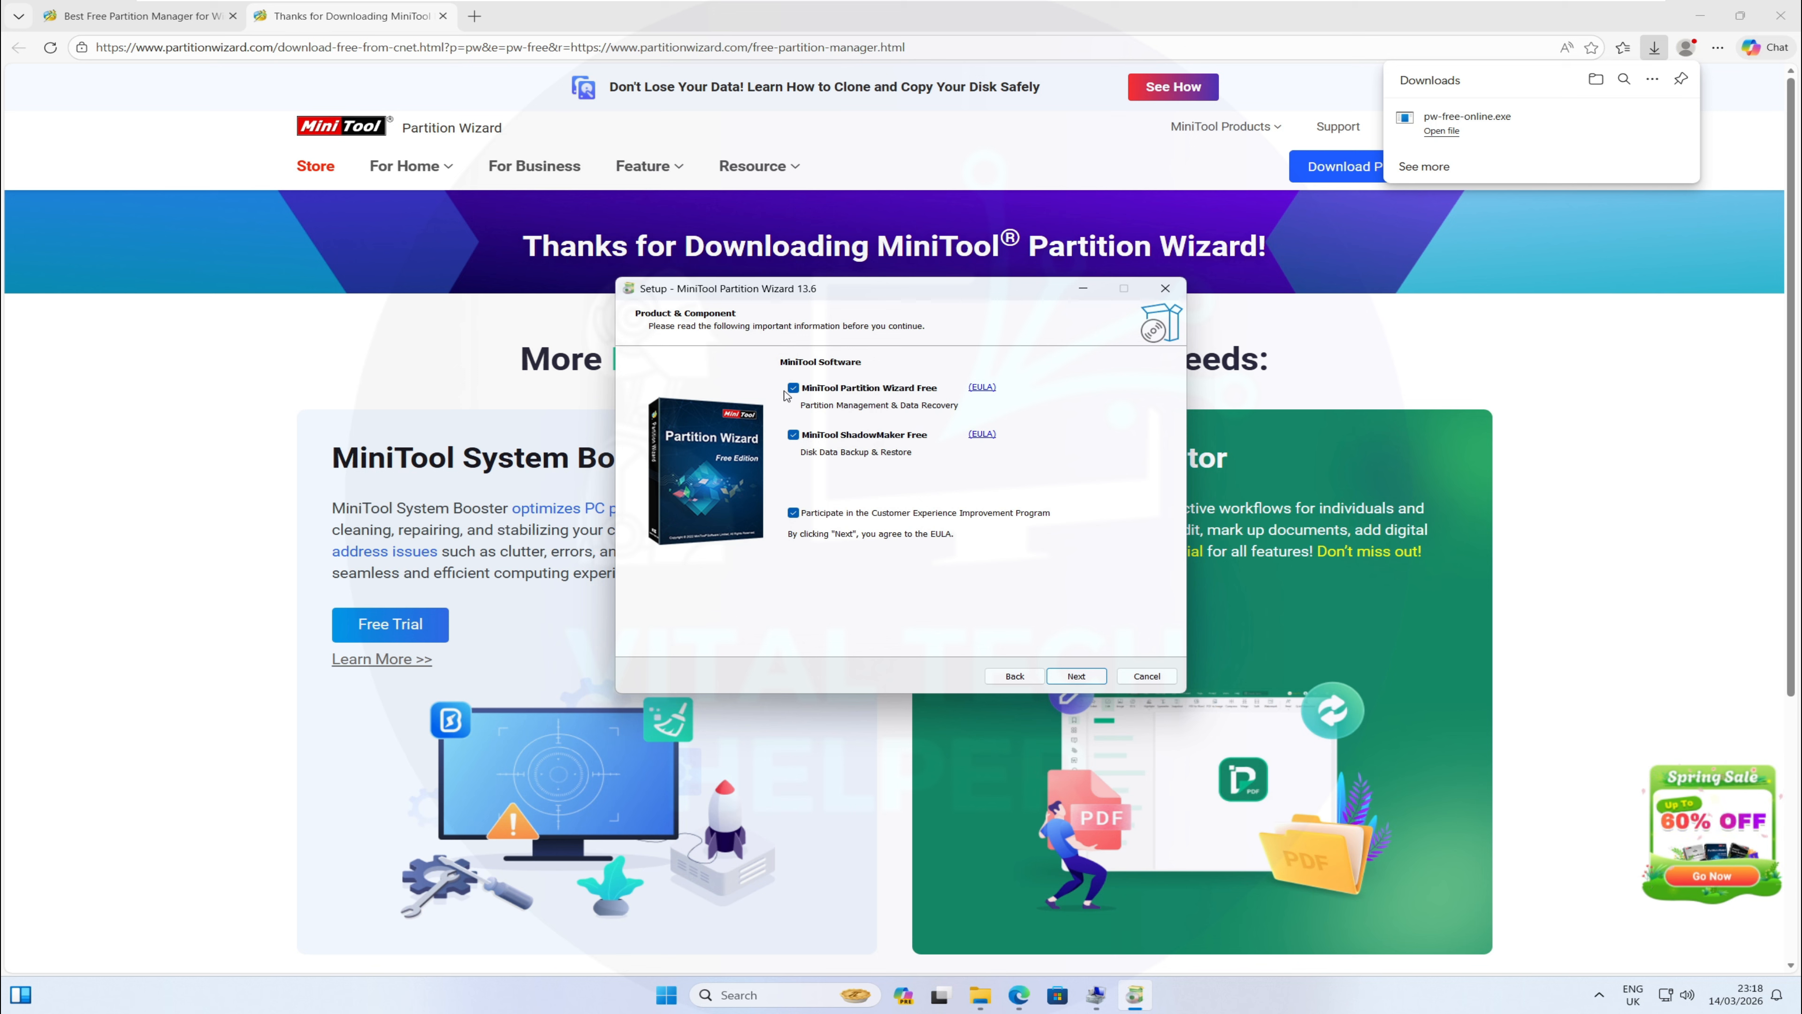
left_click(804, 436)
left_click(794, 514)
left_click(1075, 675)
left_click(1076, 676)
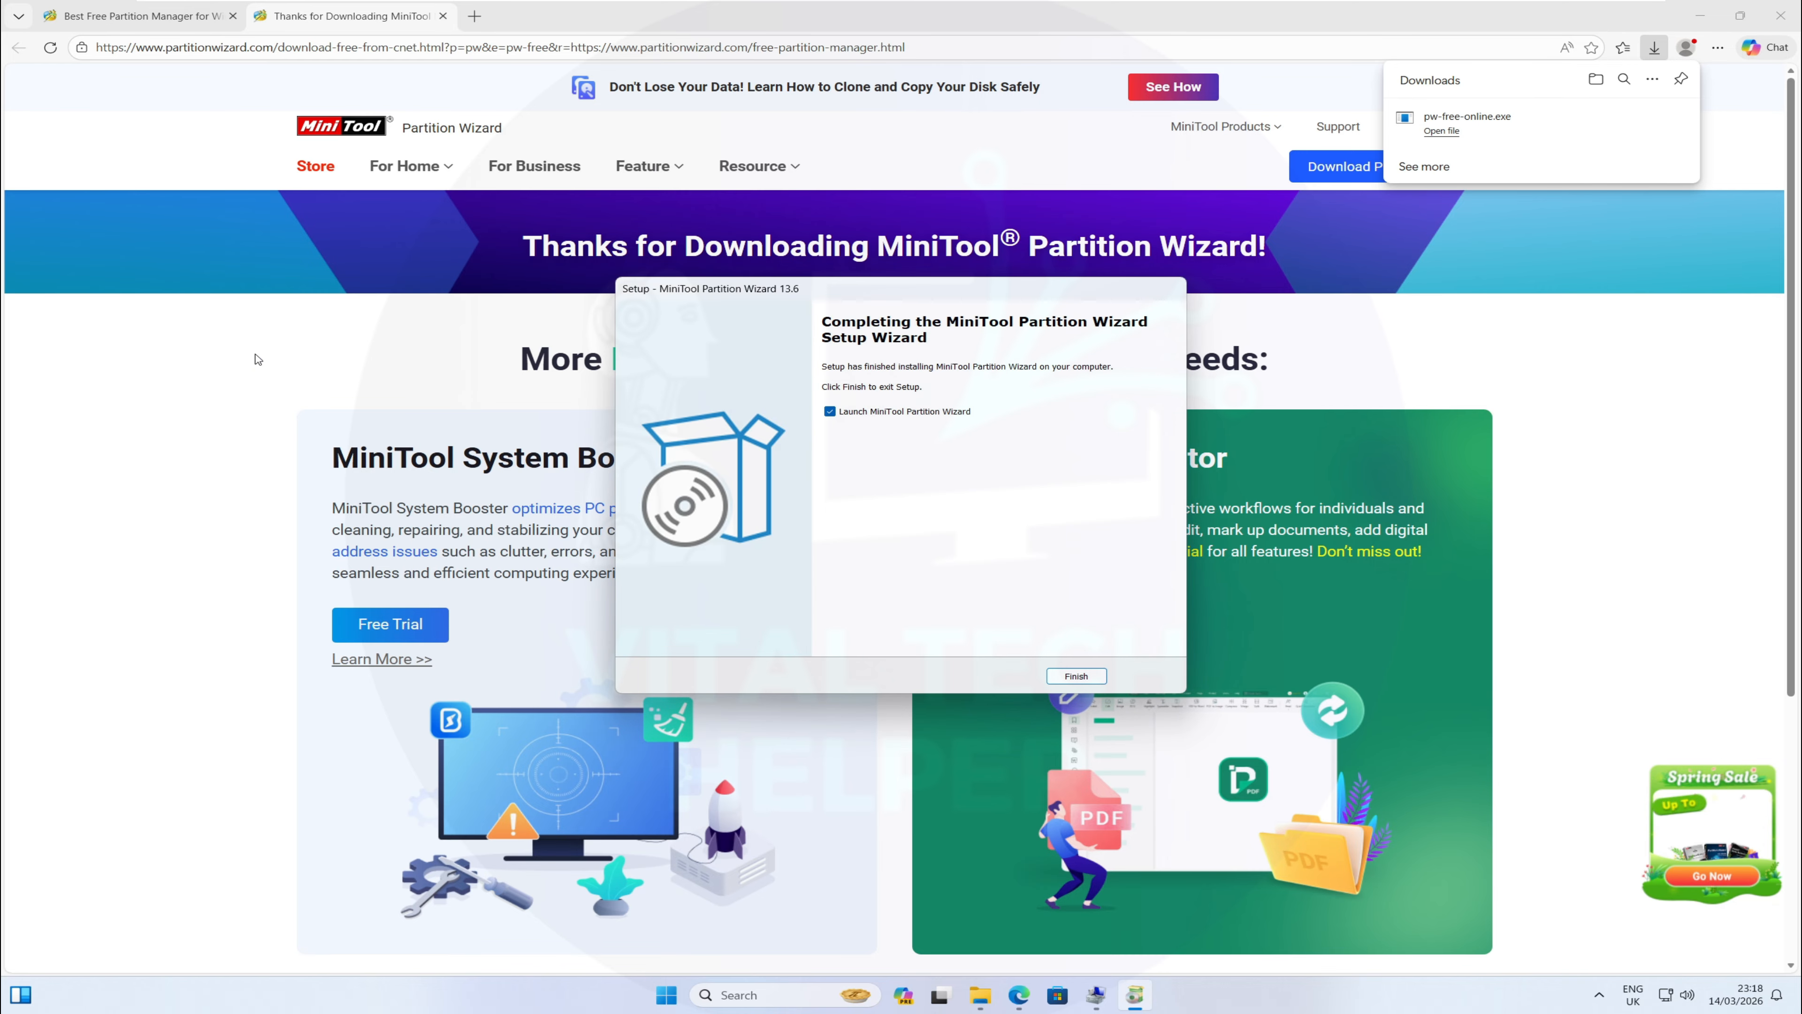
Finish the setup with the launch option unticked, close the download page and minimize the browser.
left_click(830, 412)
left_click(1076, 675)
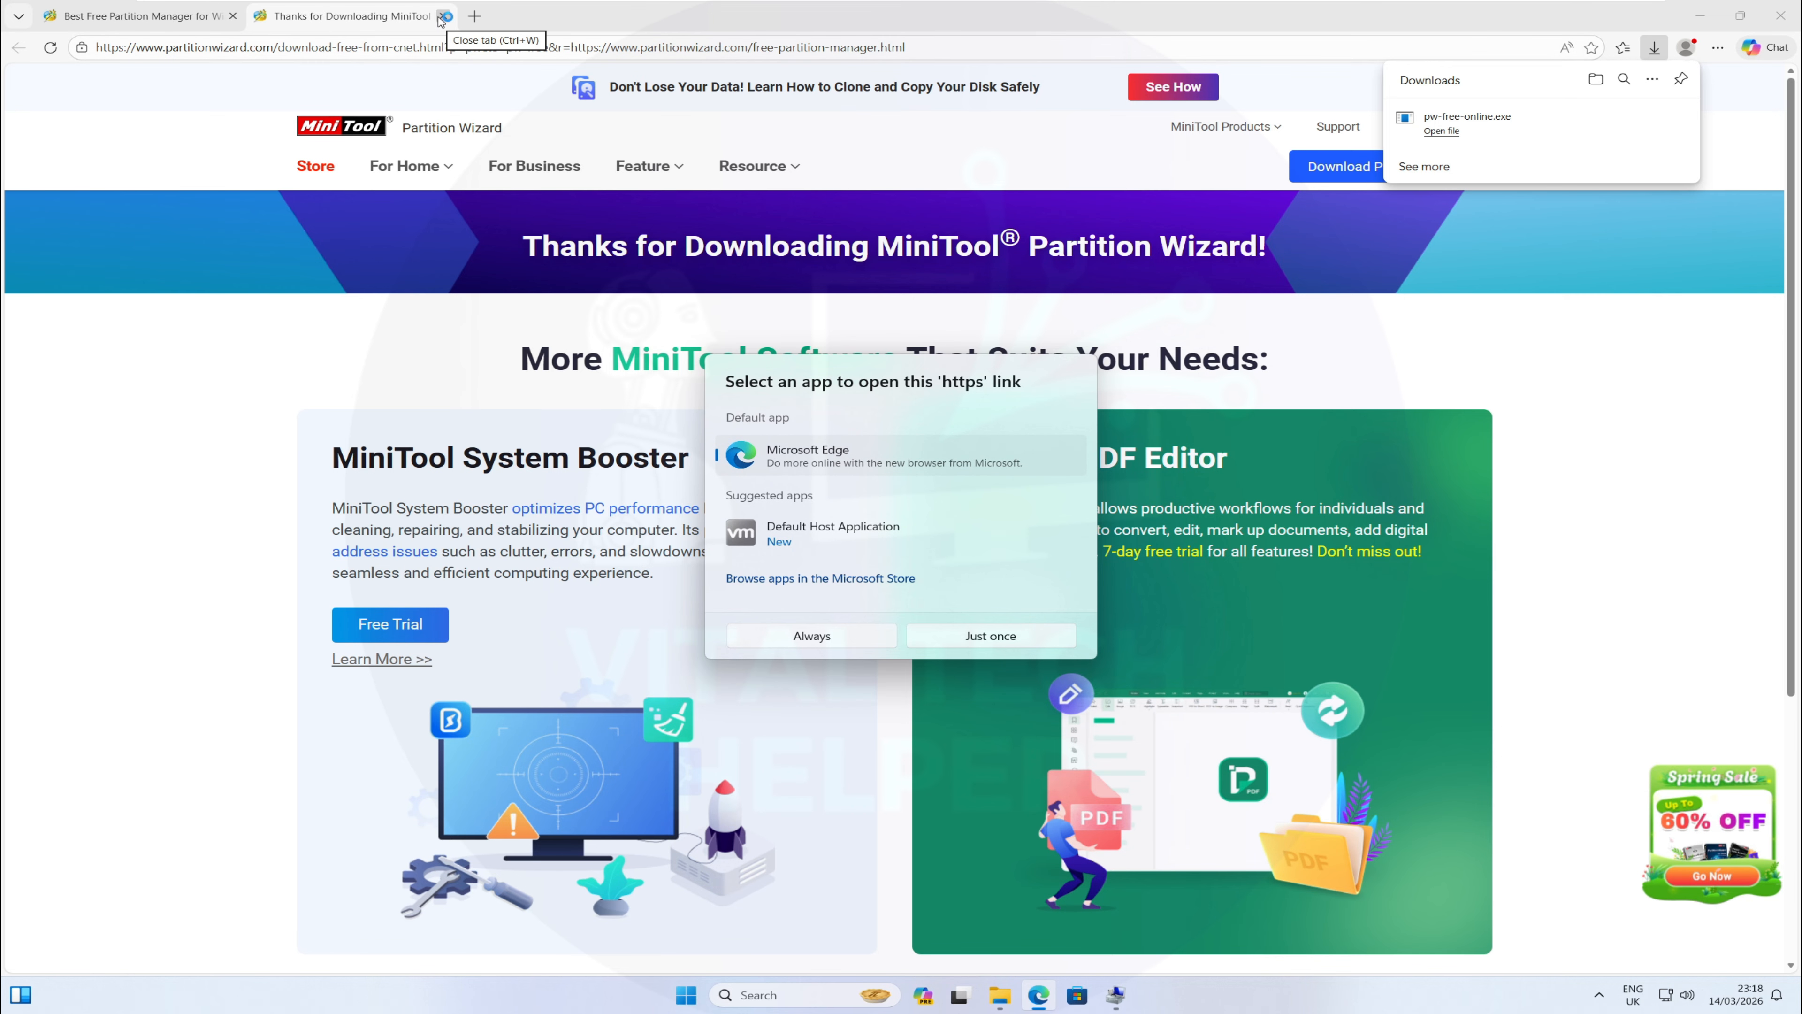
left_click(445, 16)
left_click(1696, 21)
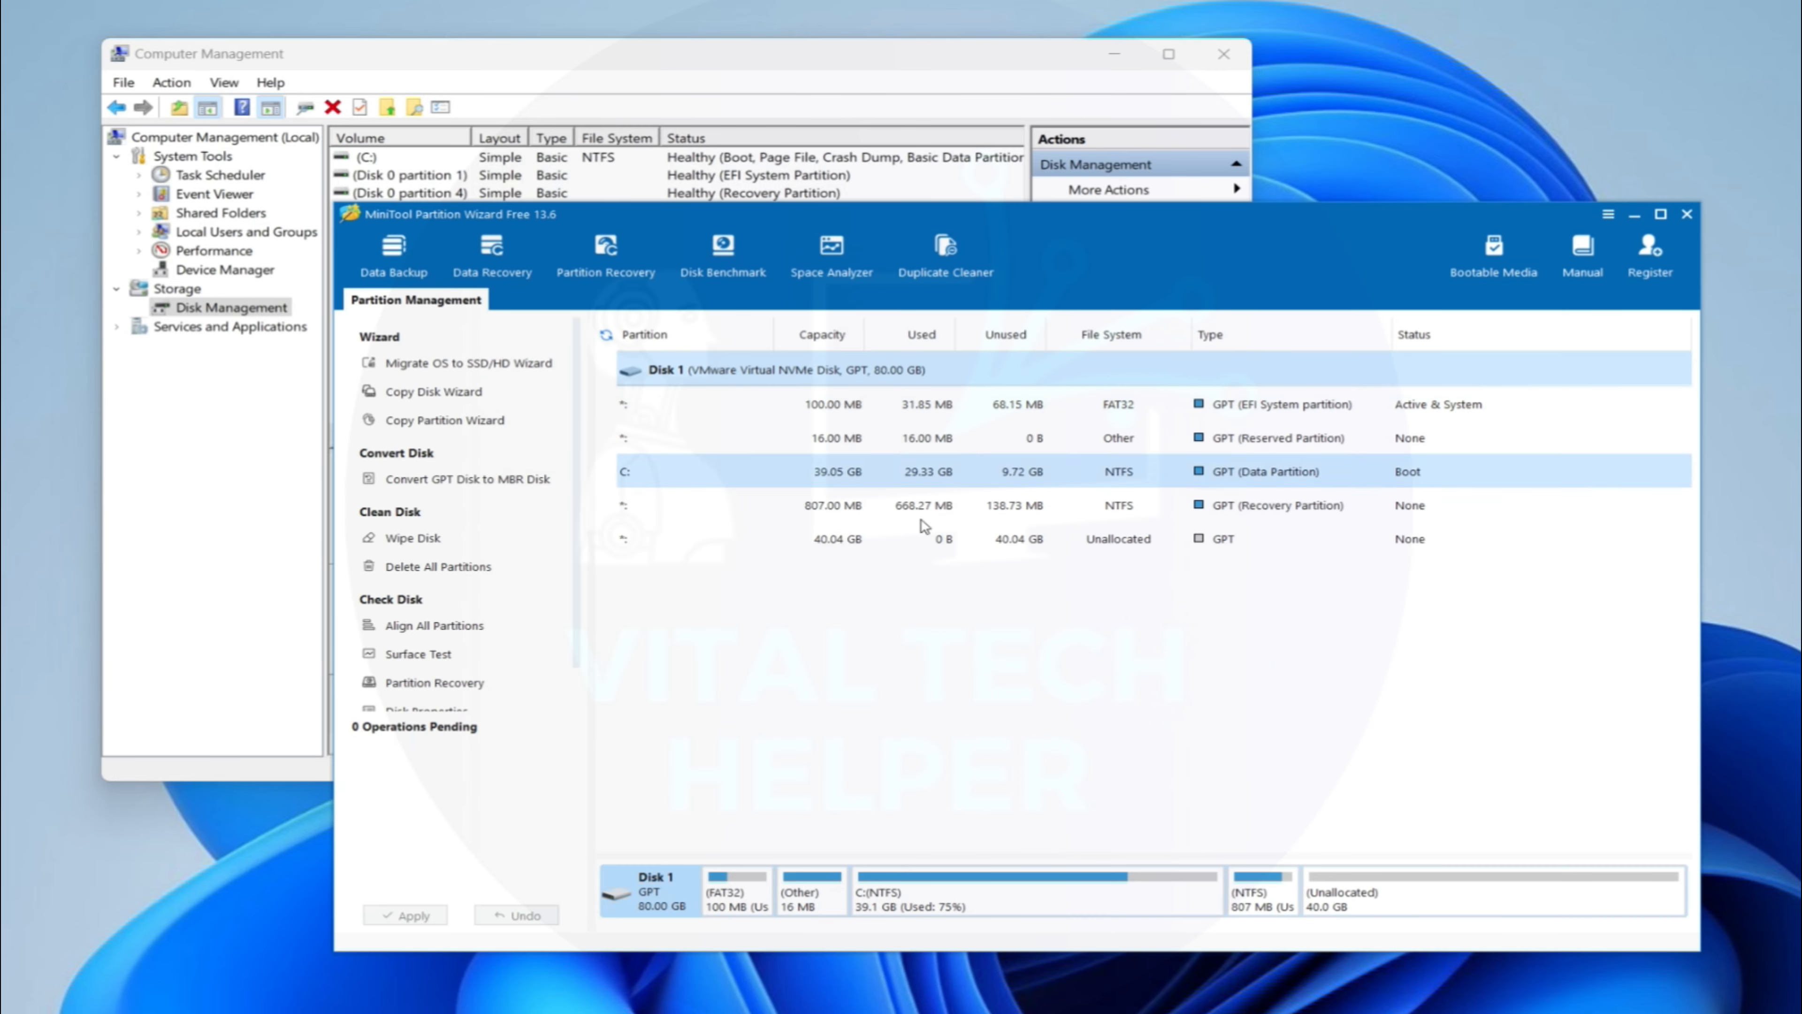
In MiniTool Partition Wizard, move the 807 MB recovery partition to the end of Disk 1, after the unallocated space, and apply the operation.
right_click(1267, 896)
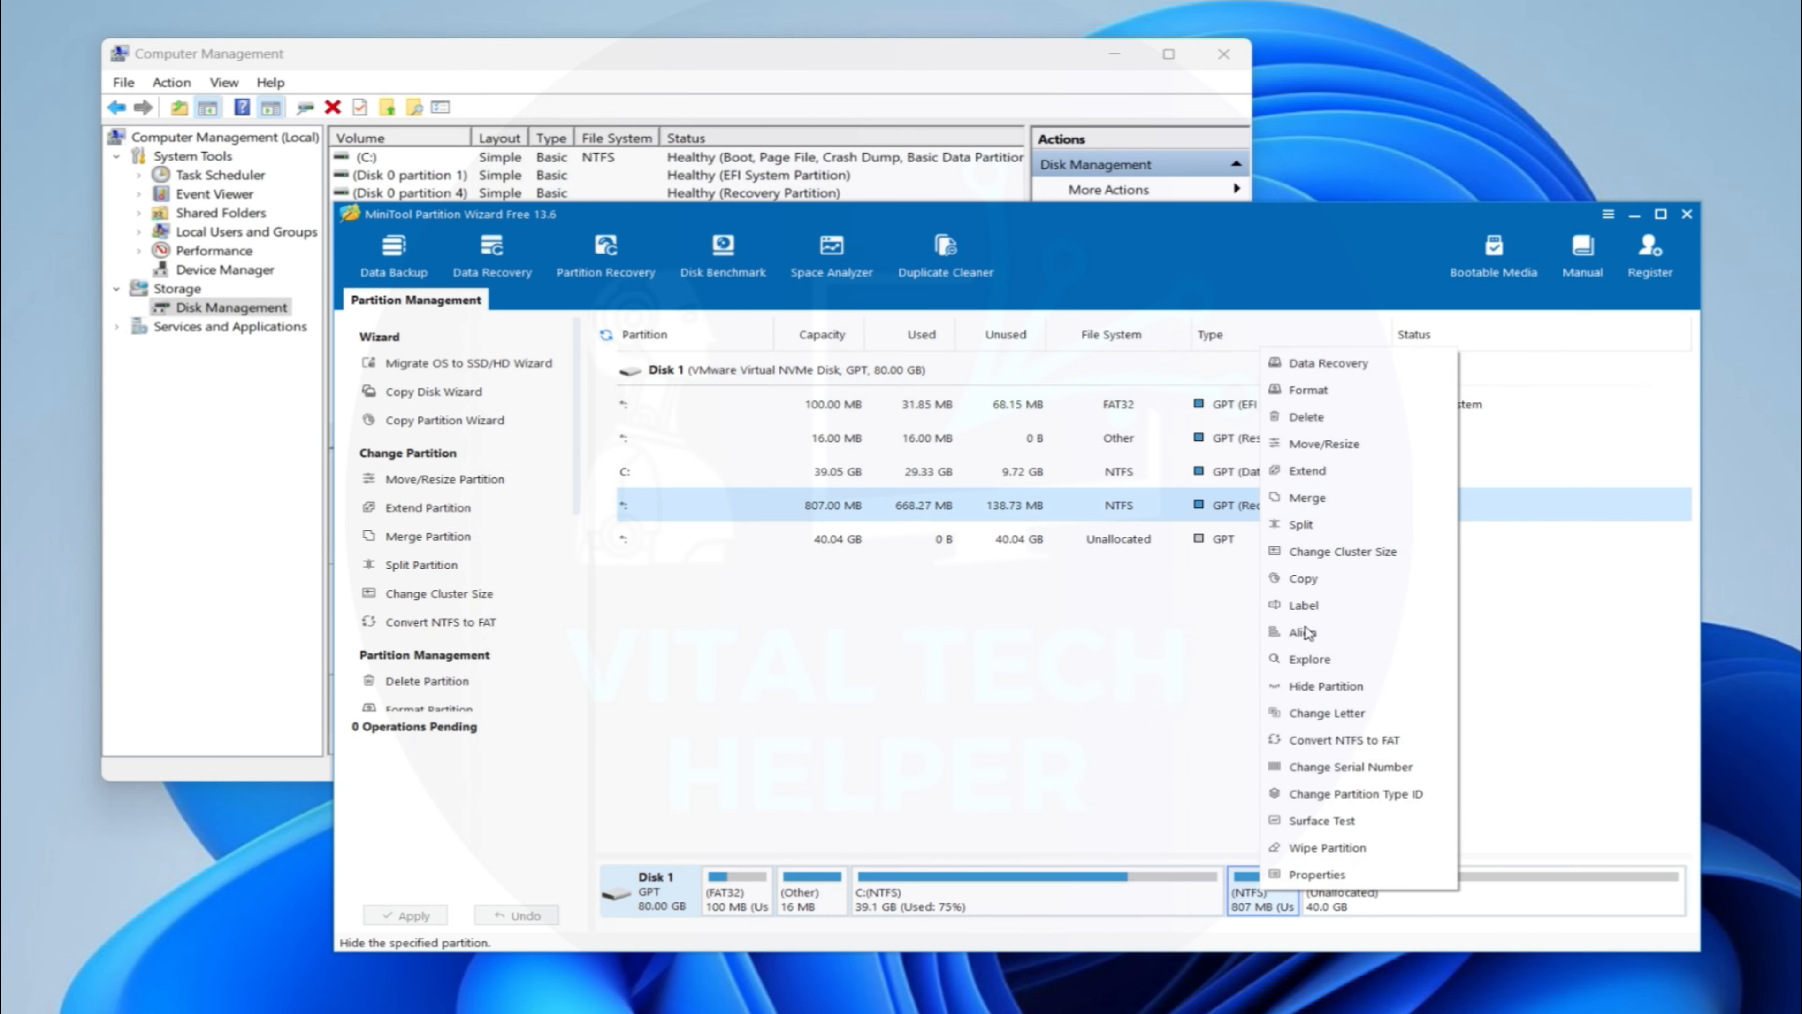
left_click(1319, 445)
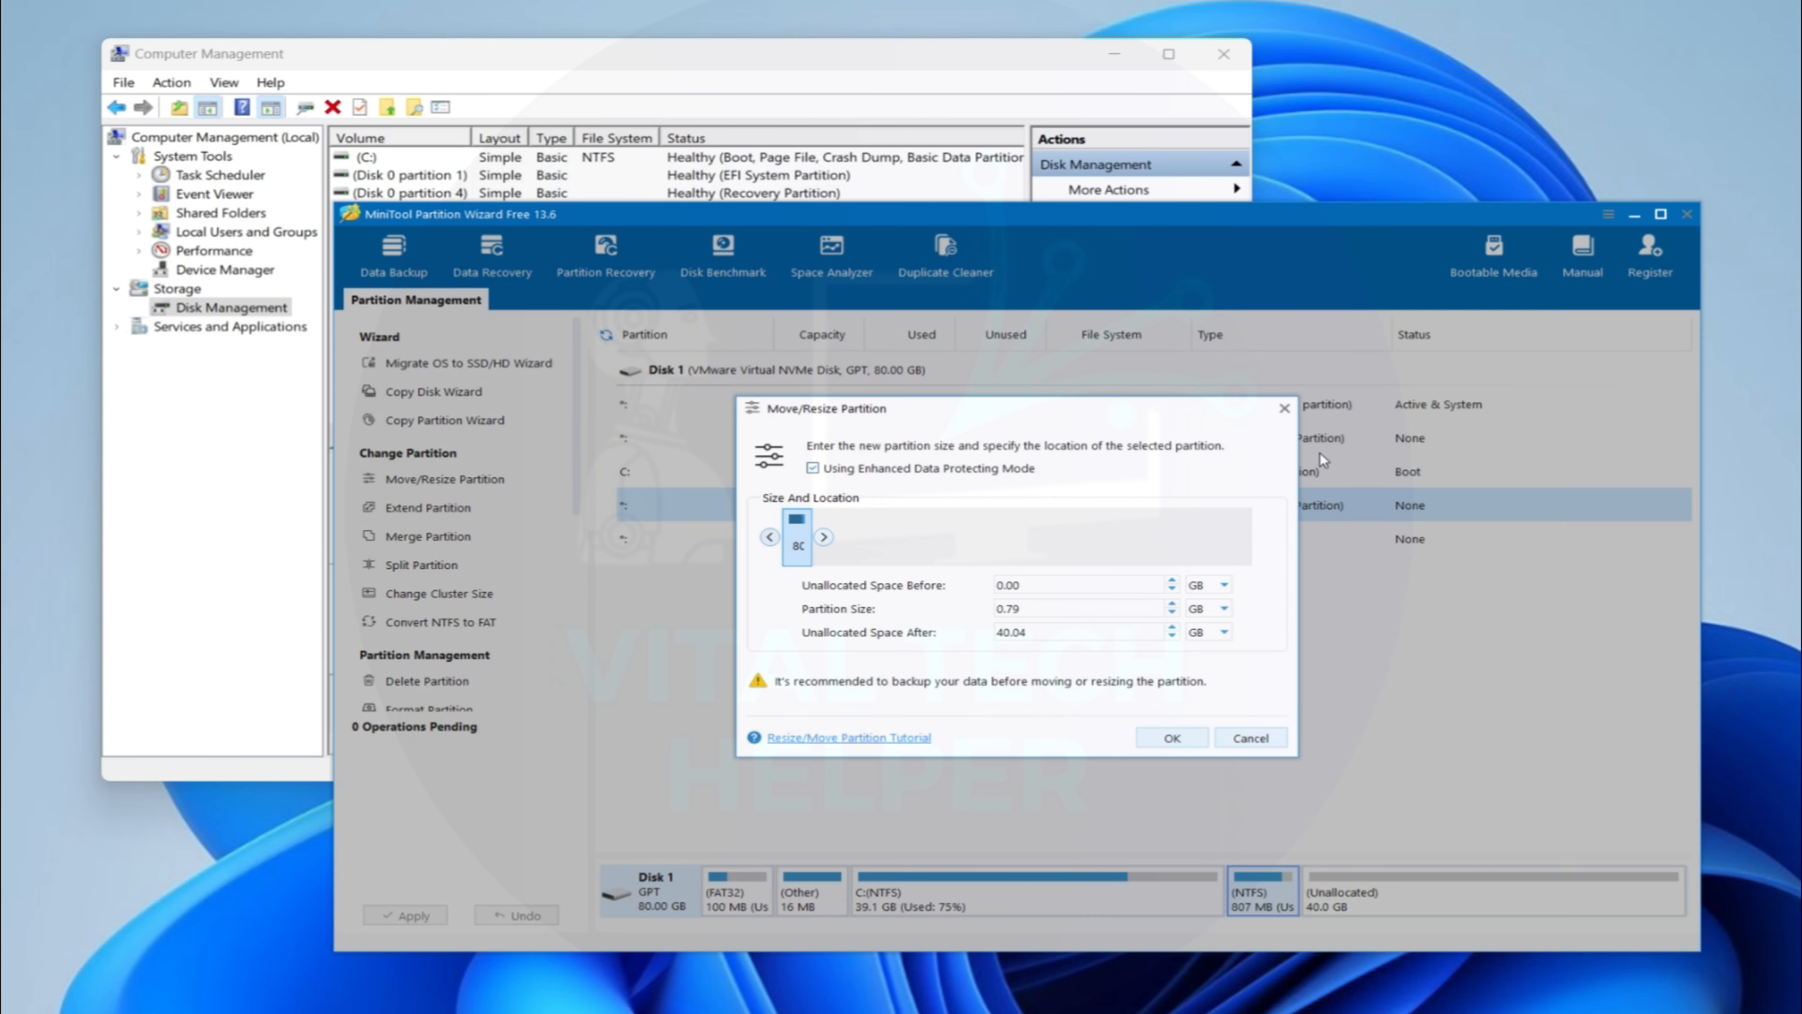
left_click_drag(801, 543, 1254, 543)
left_click(1173, 738)
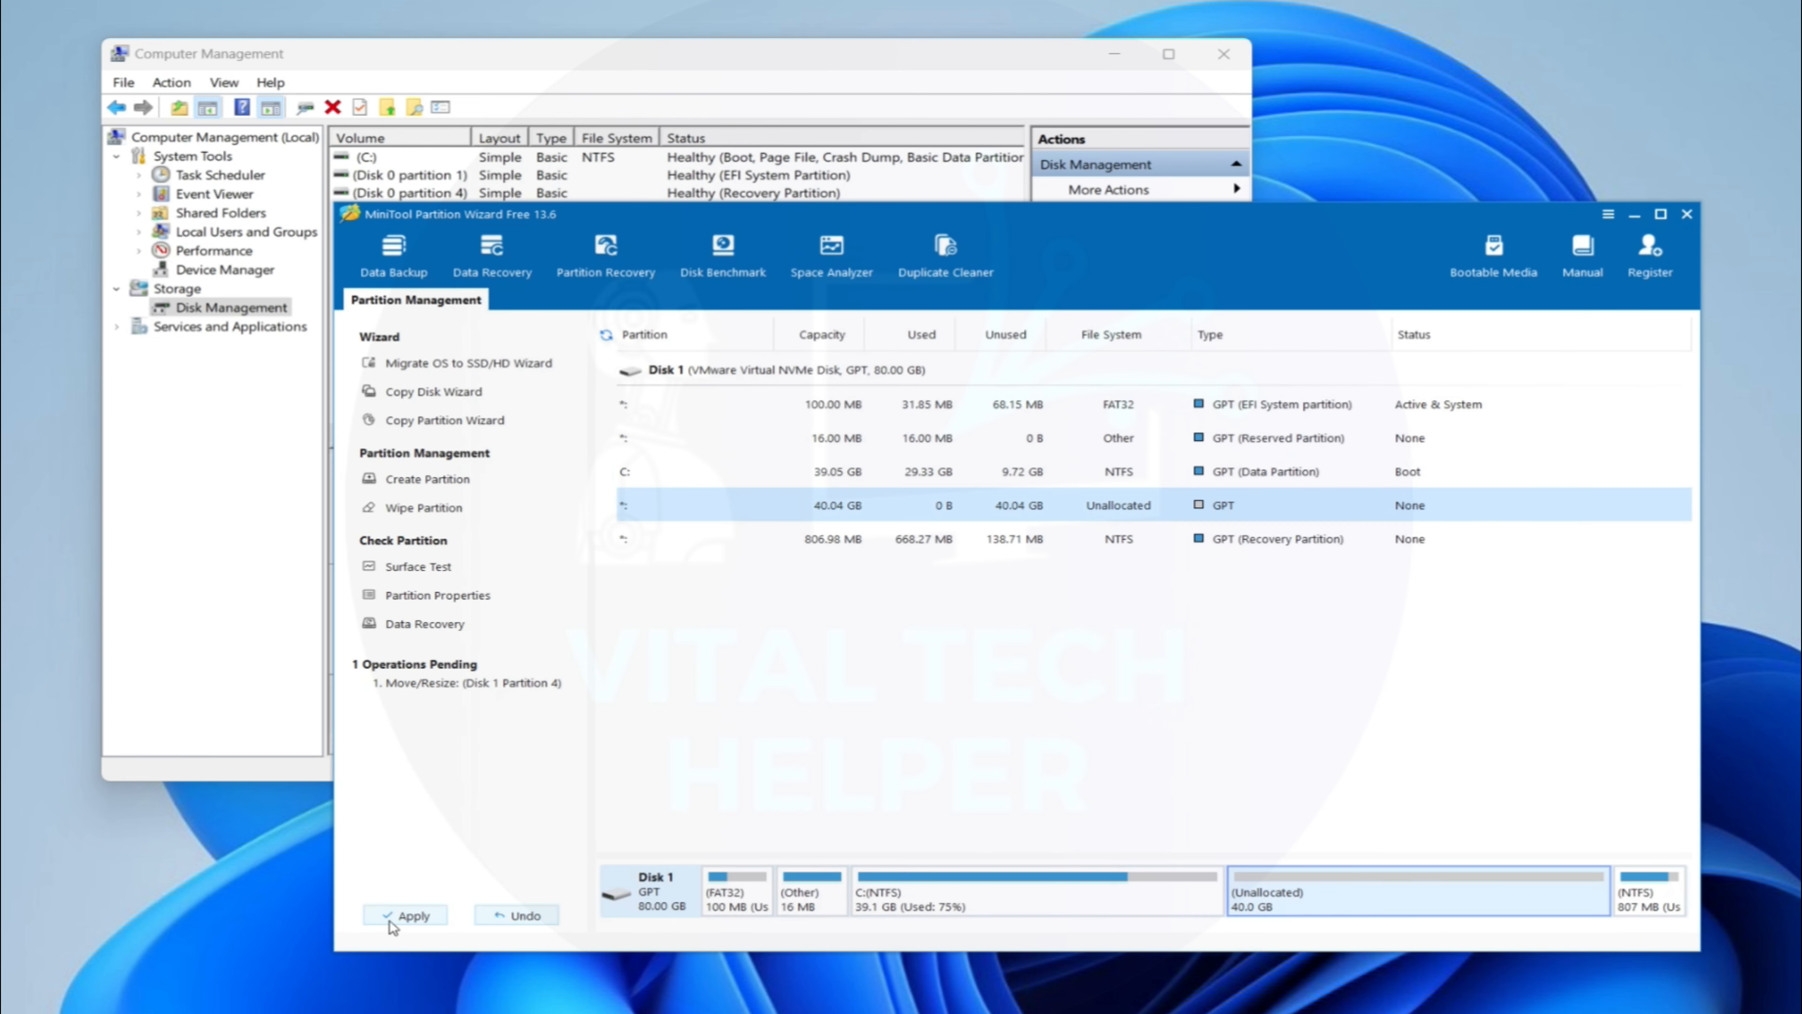
left_click(391, 922)
left_click(976, 625)
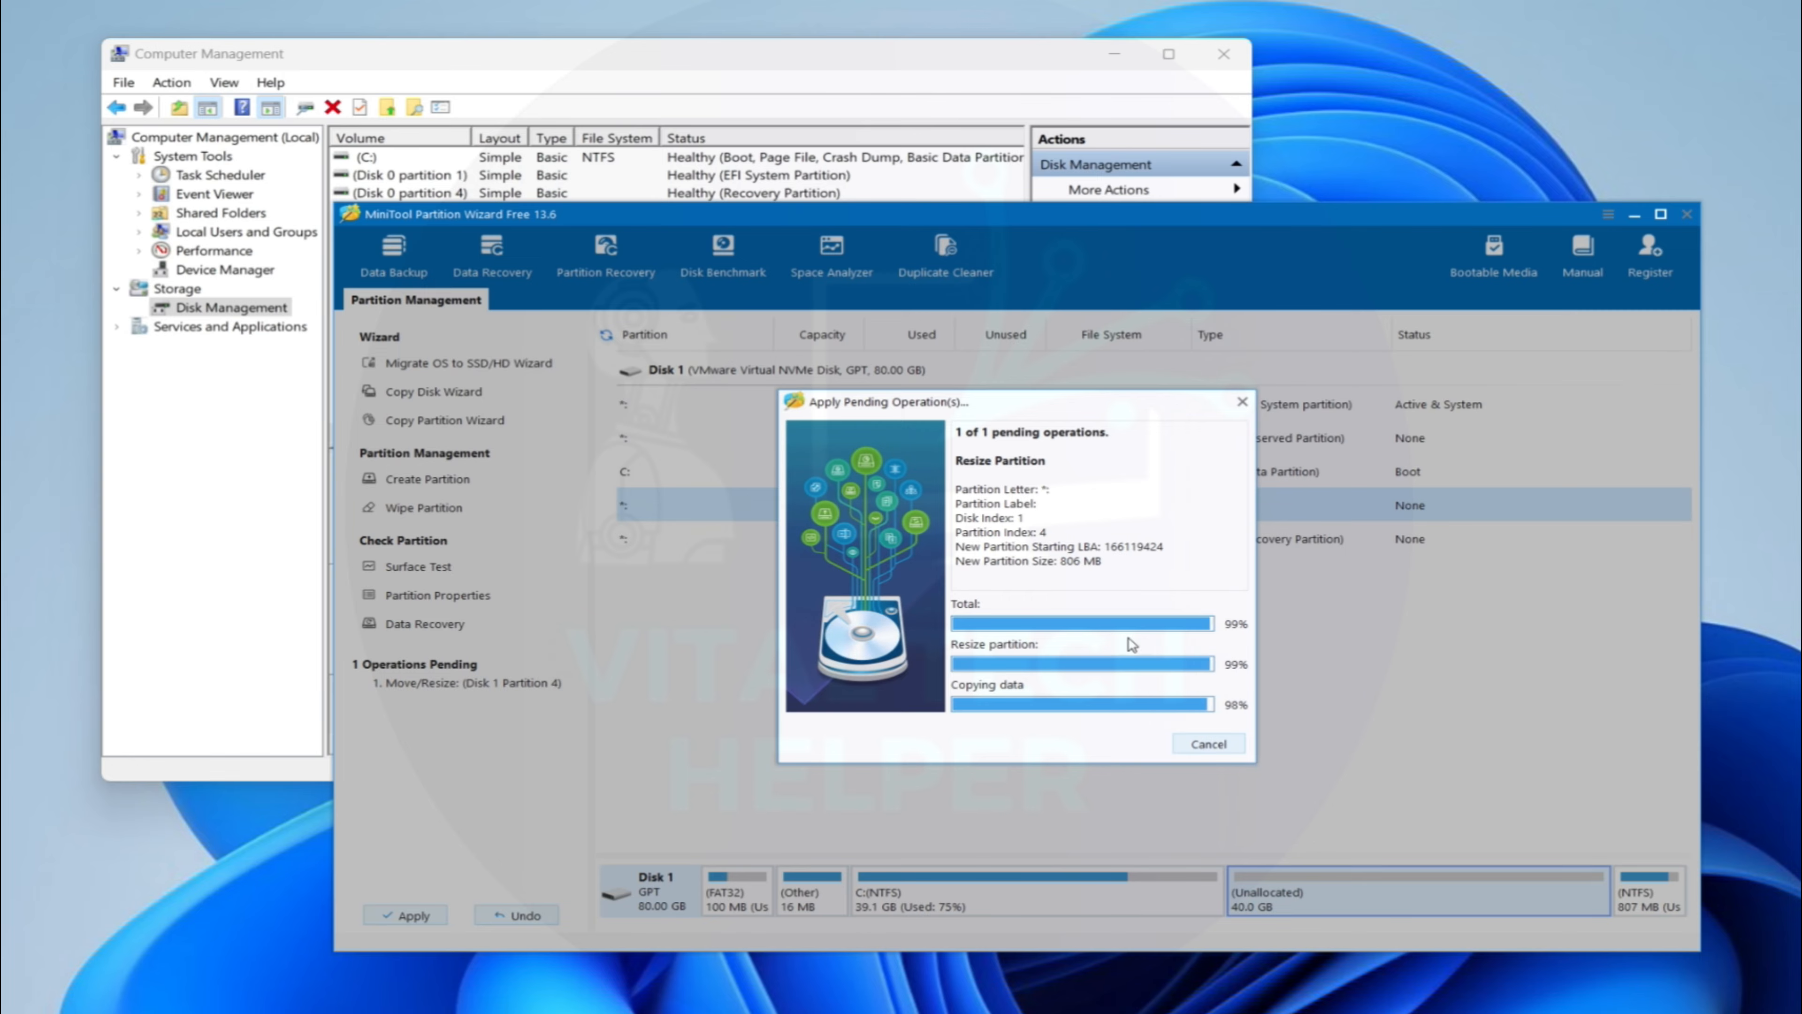
left_click(1019, 624)
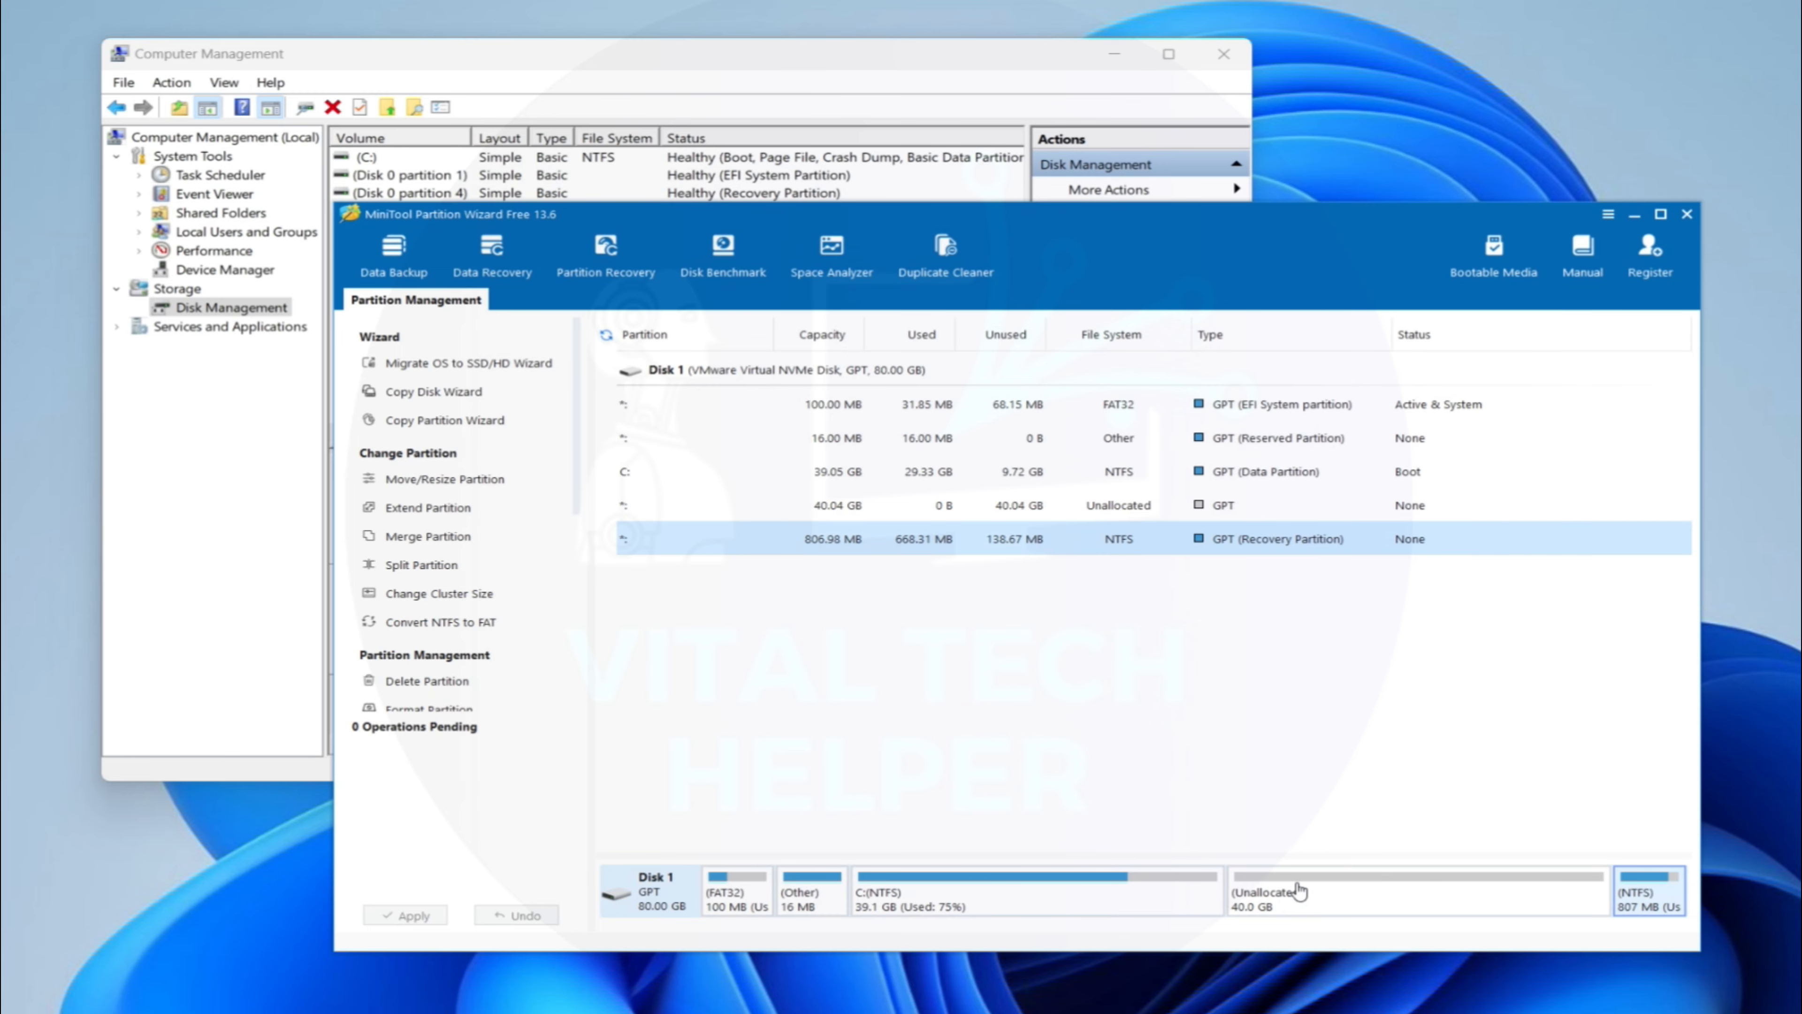
In Disk Management, extend volume C: by 41004 MB from Disk 0 and check the drive's capacity in File Explorer.
left_click(801, 63)
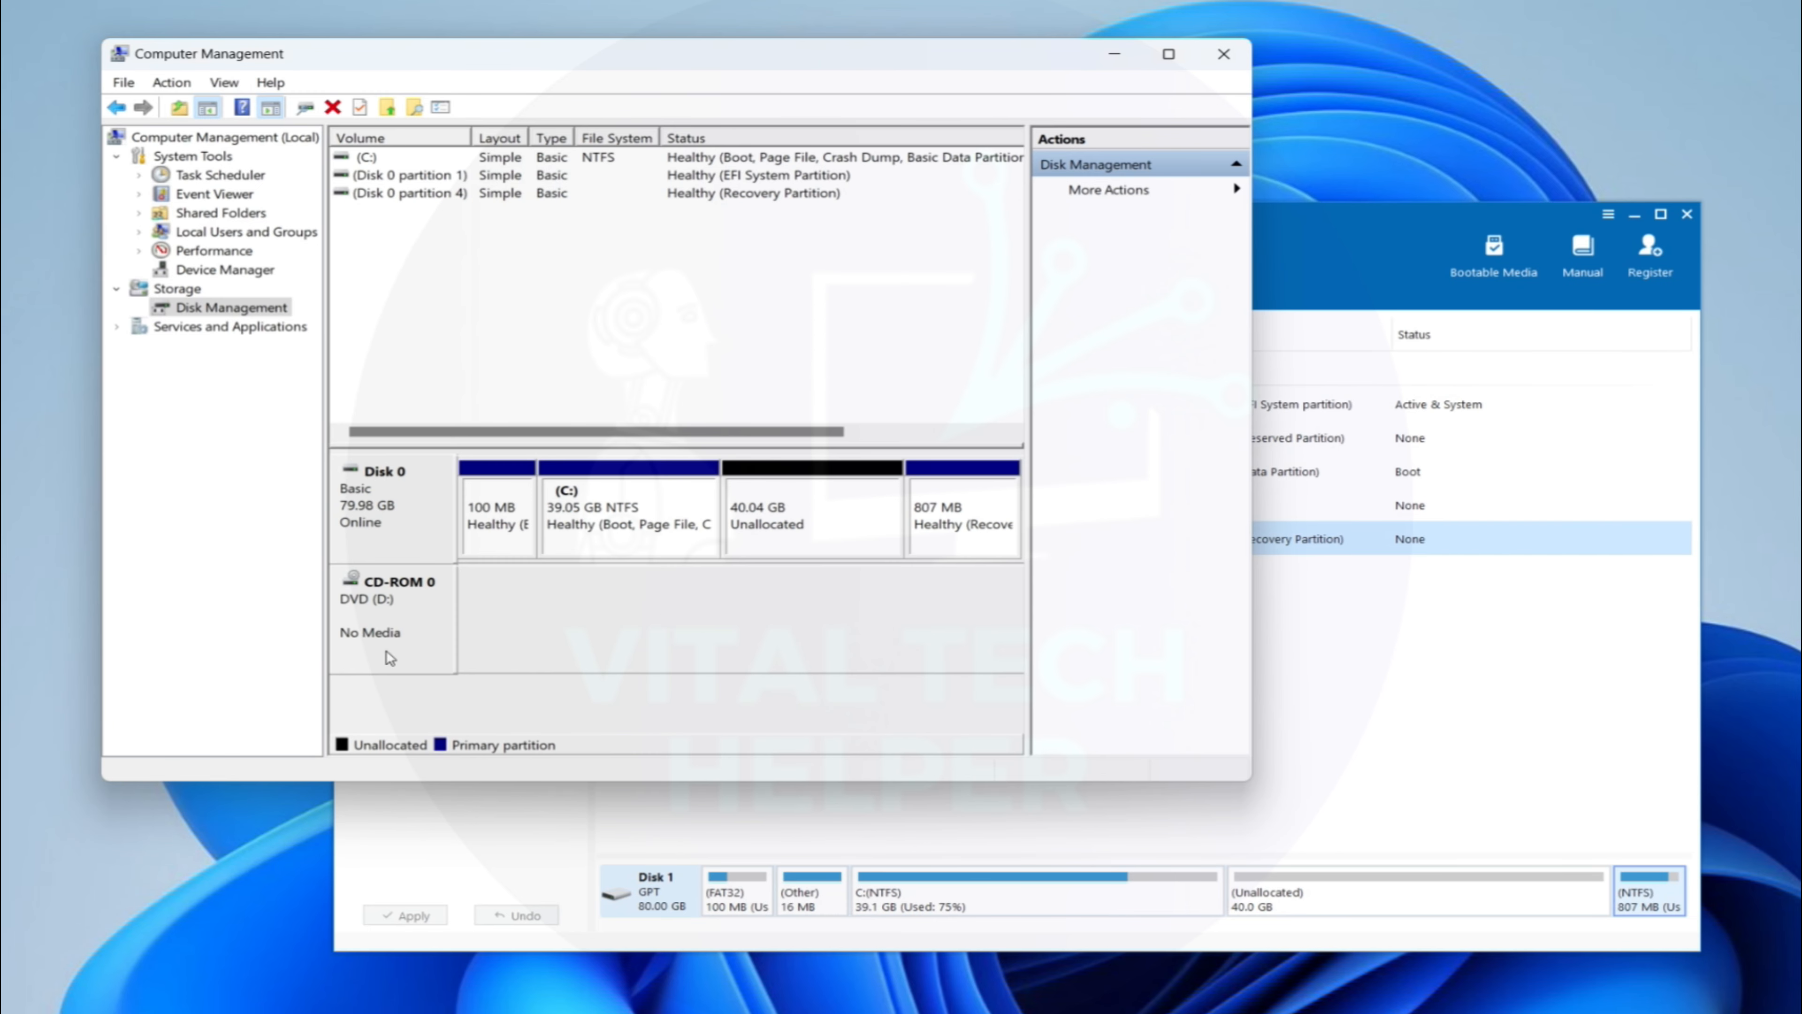
right_click(659, 511)
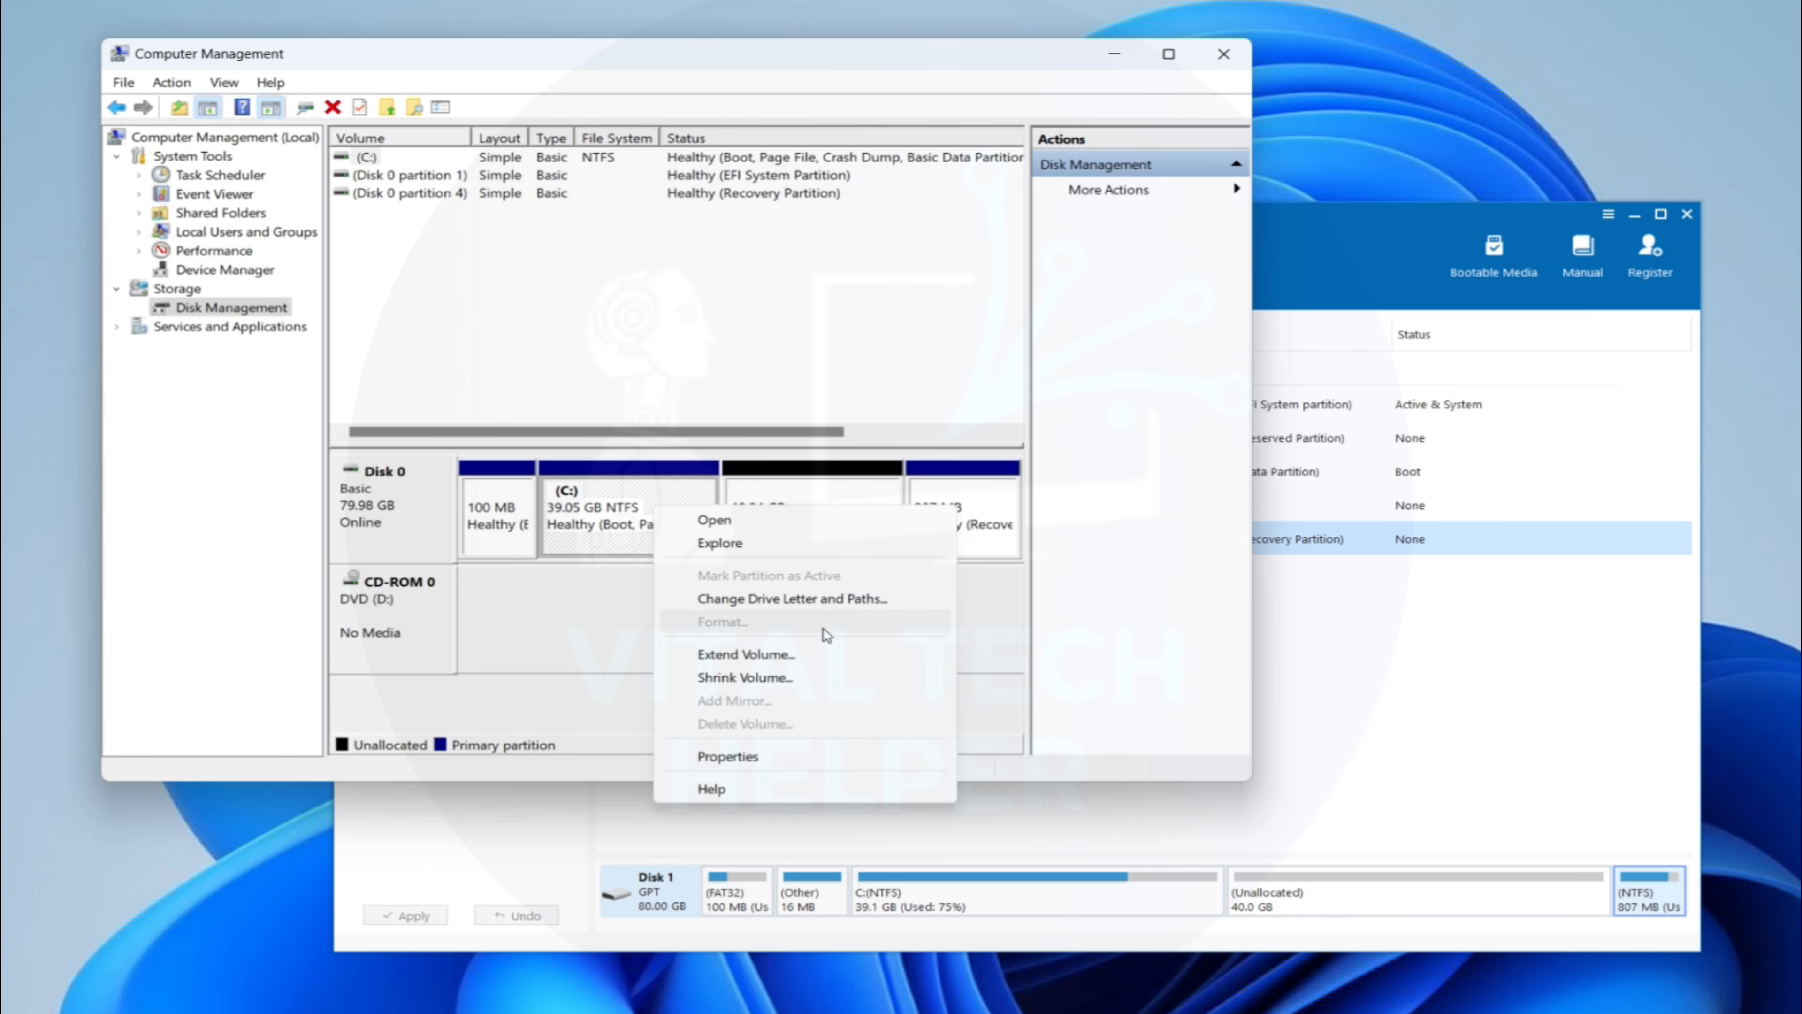
left_click(745, 654)
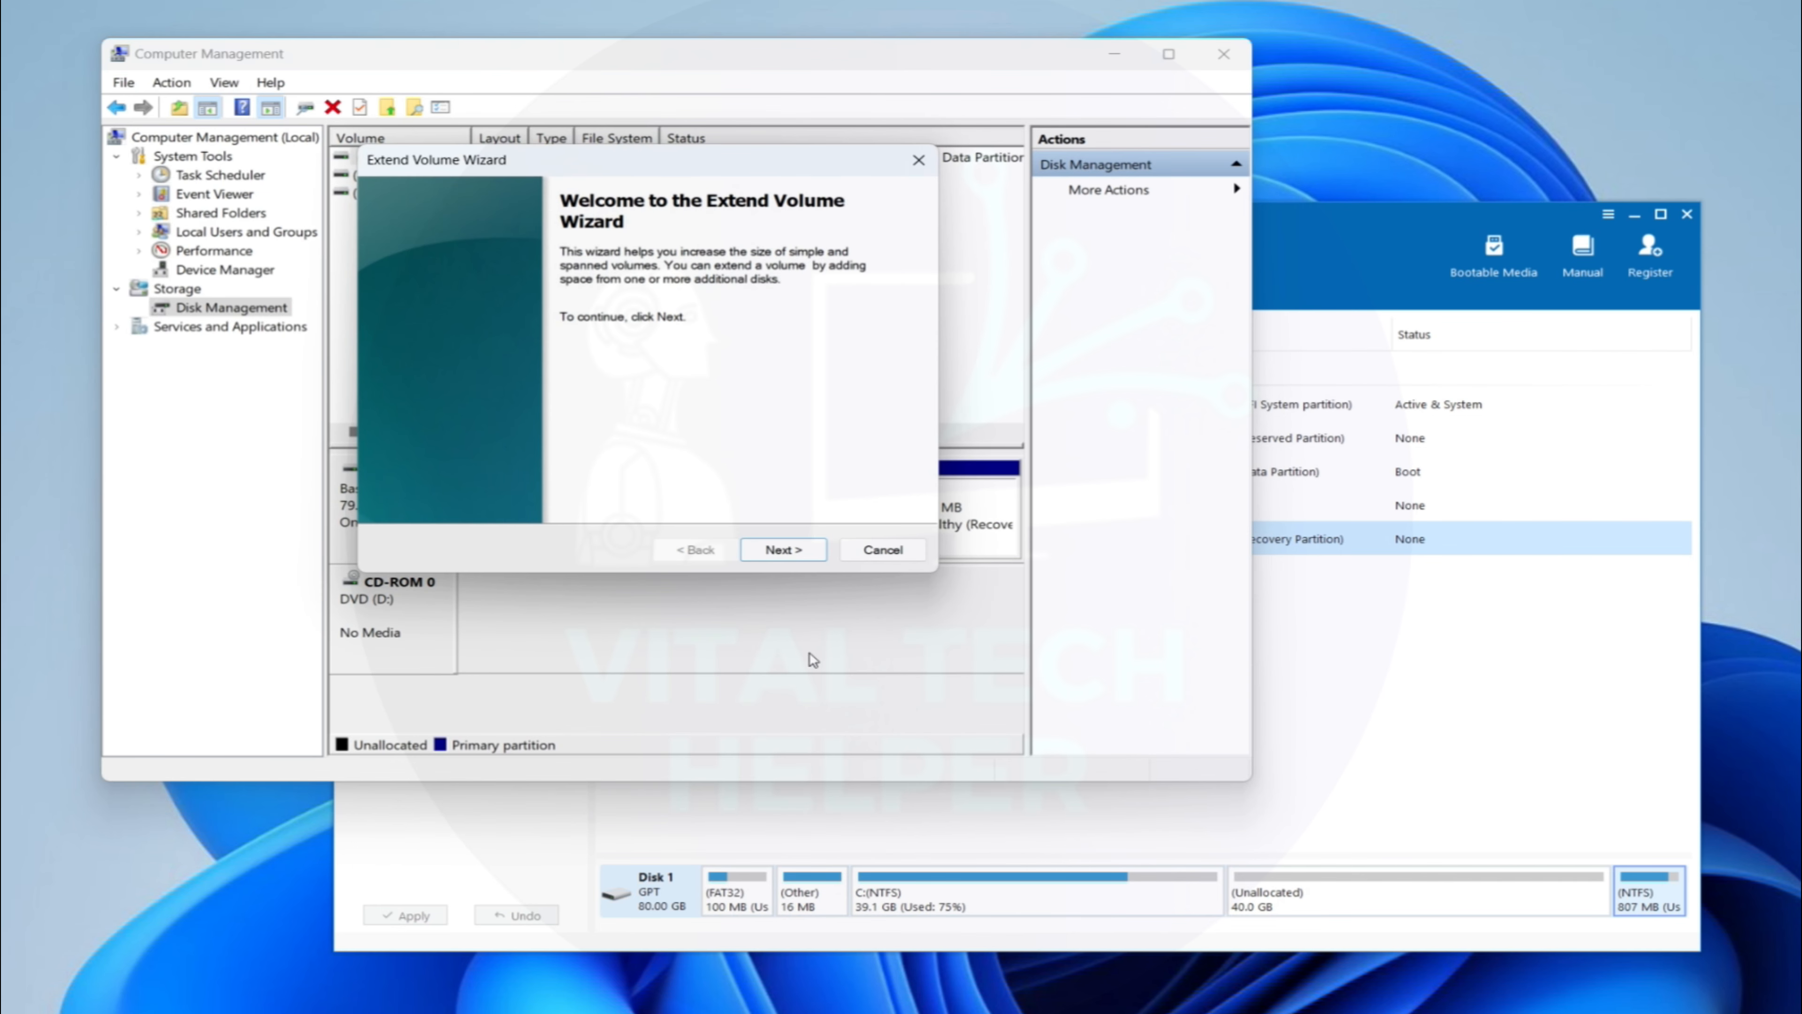
left_click(782, 551)
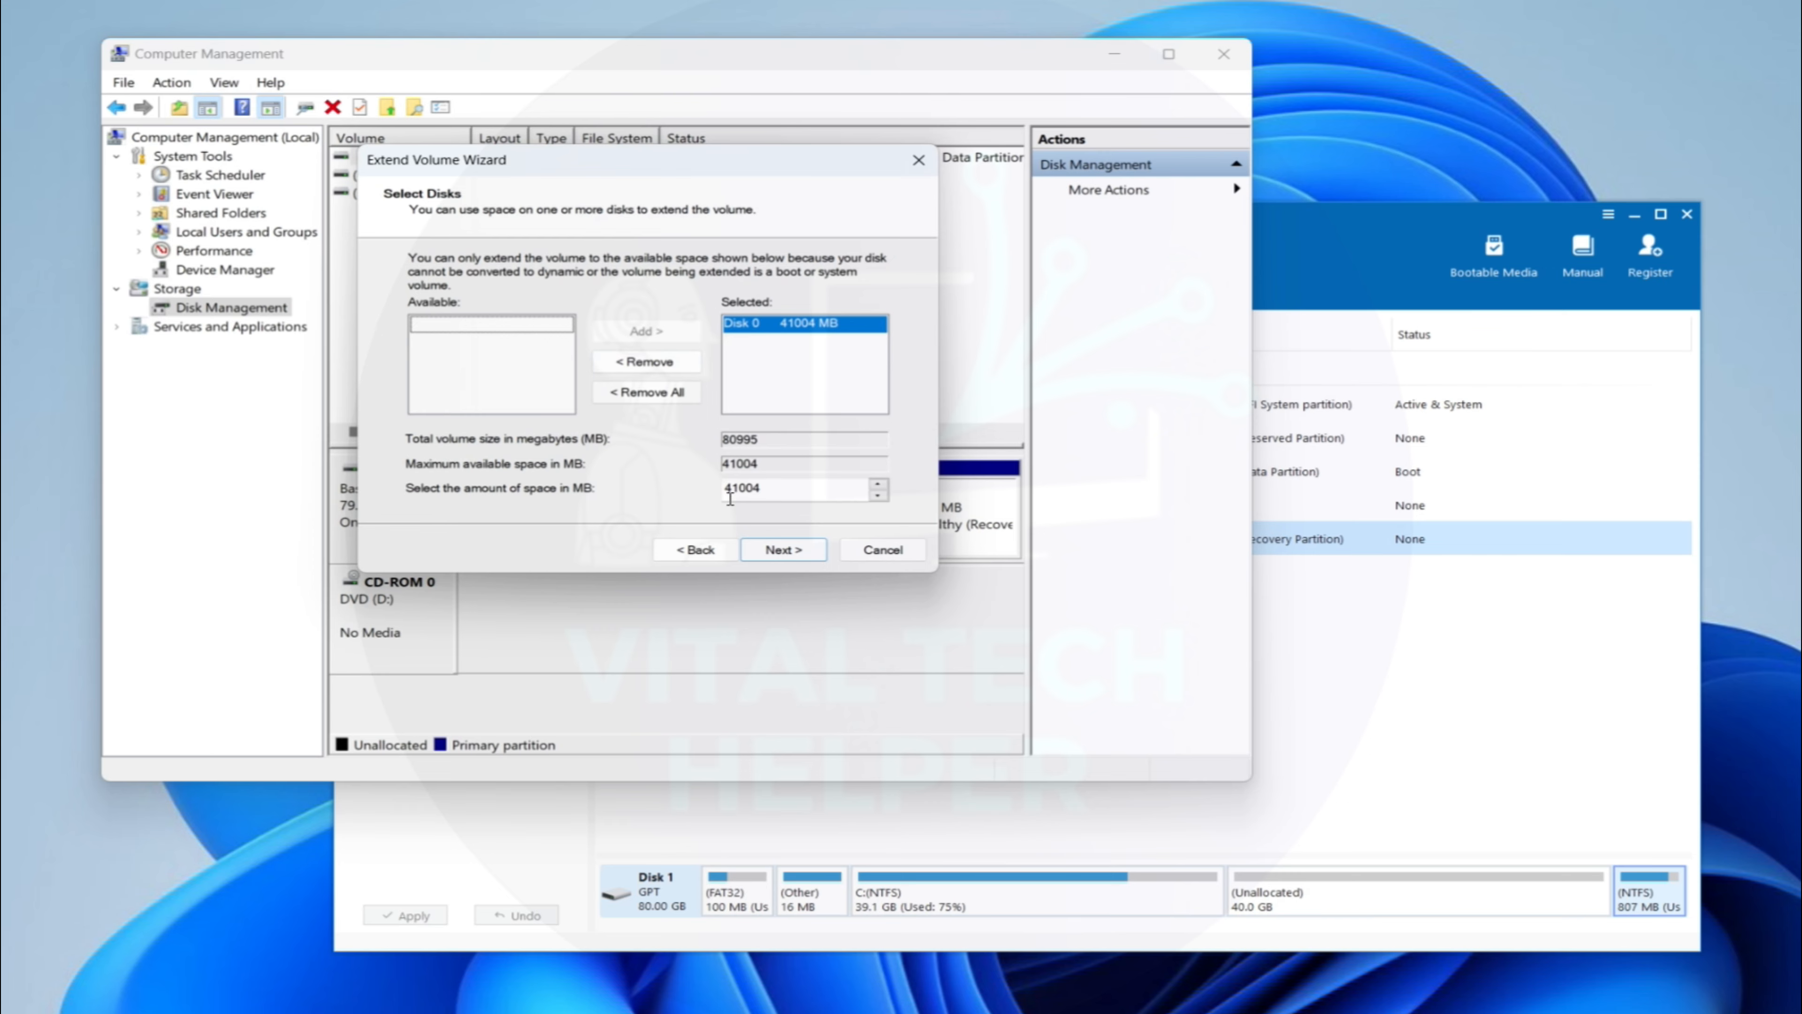
left_click(788, 551)
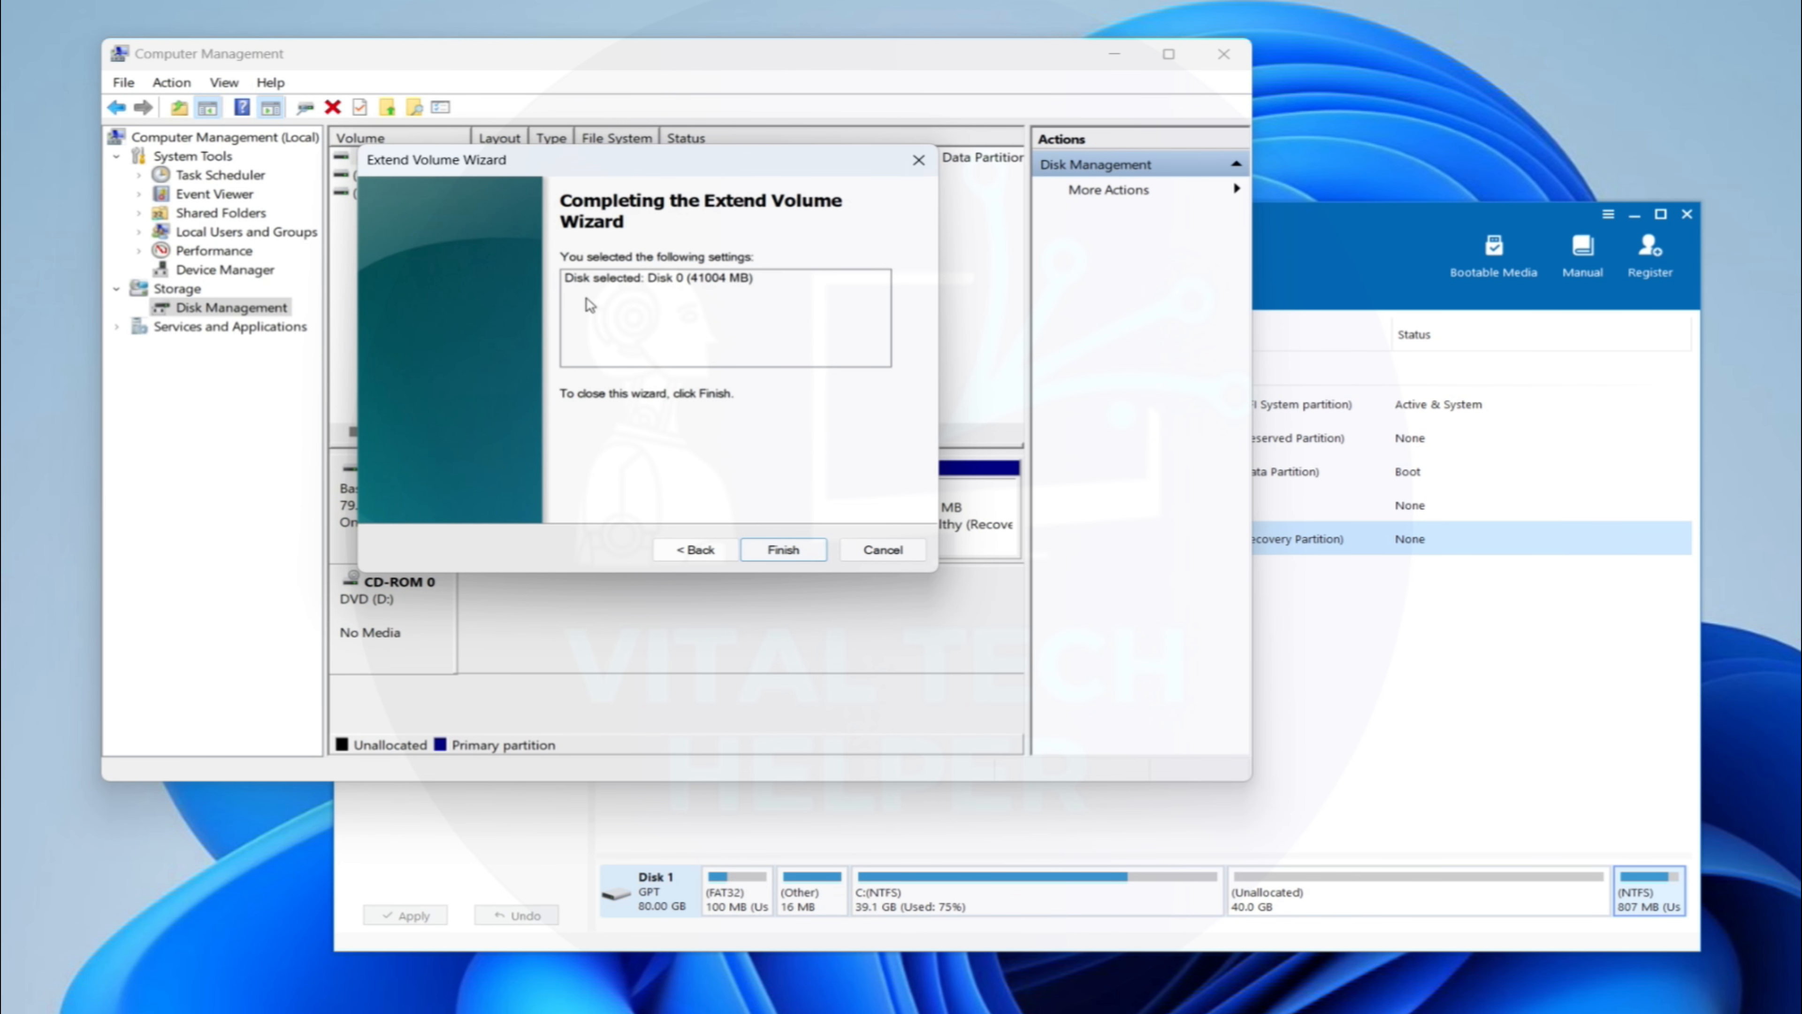
left_click(790, 551)
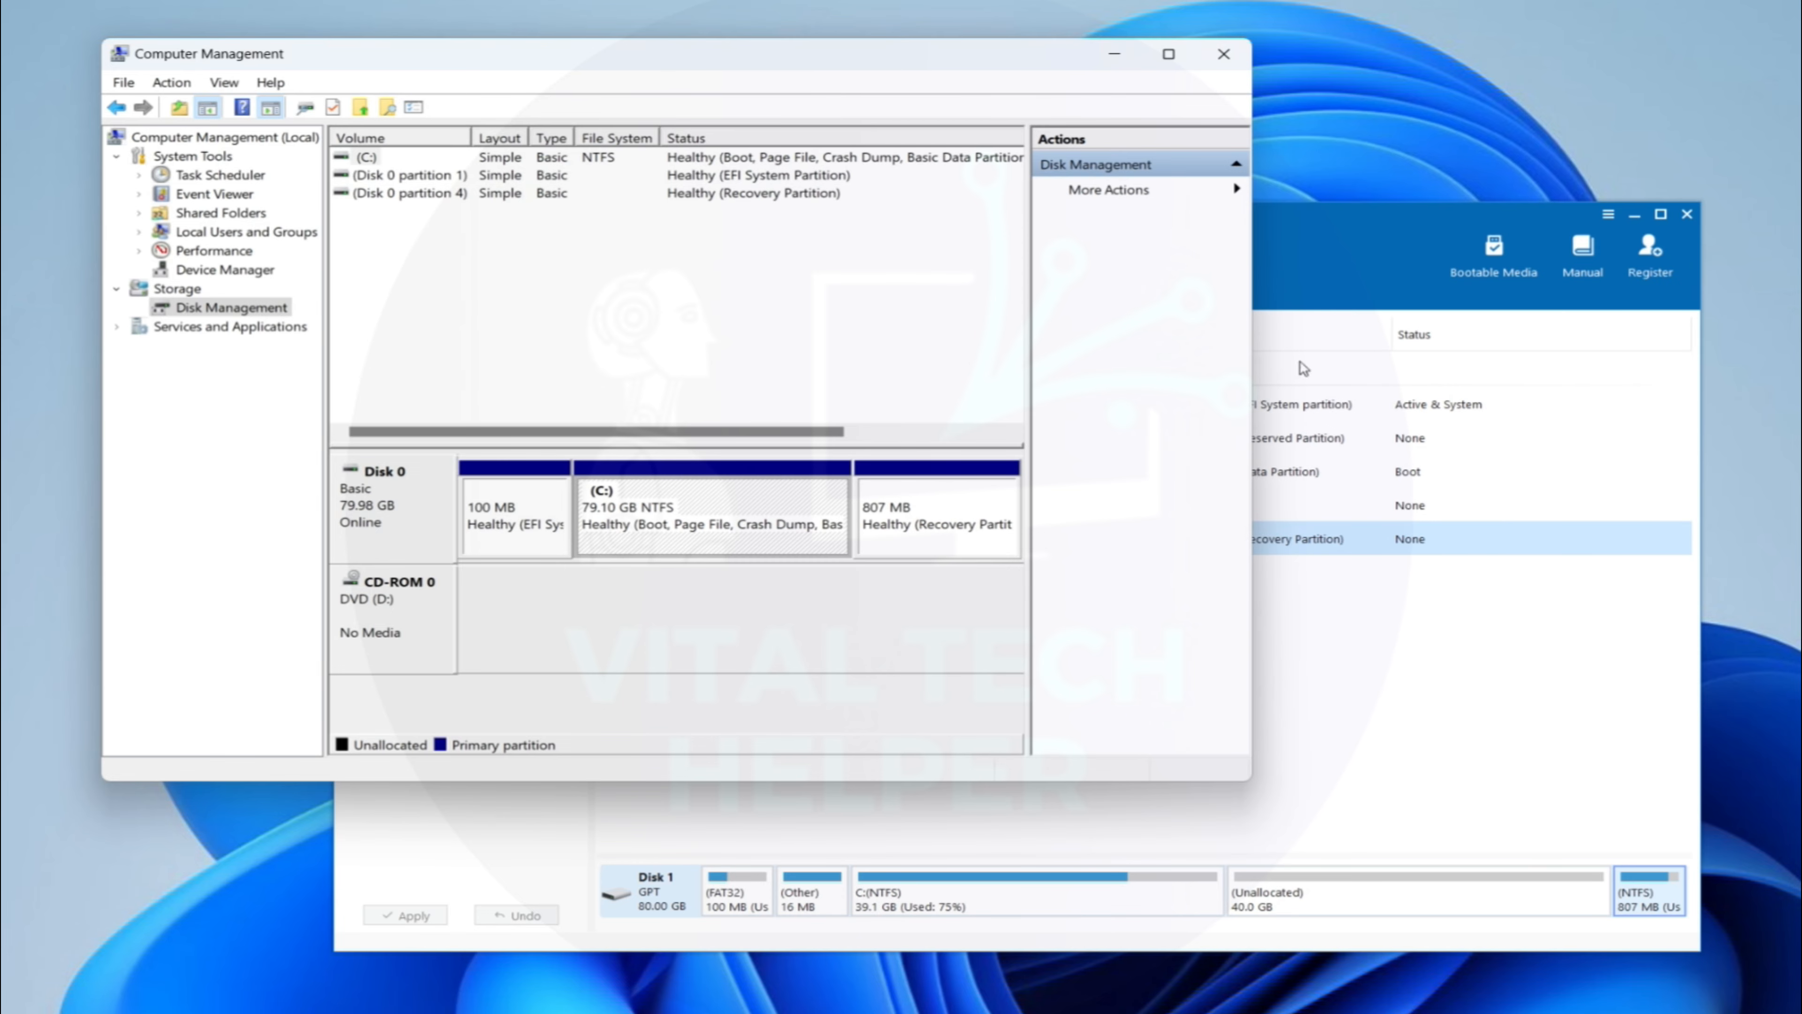
key("super+e")
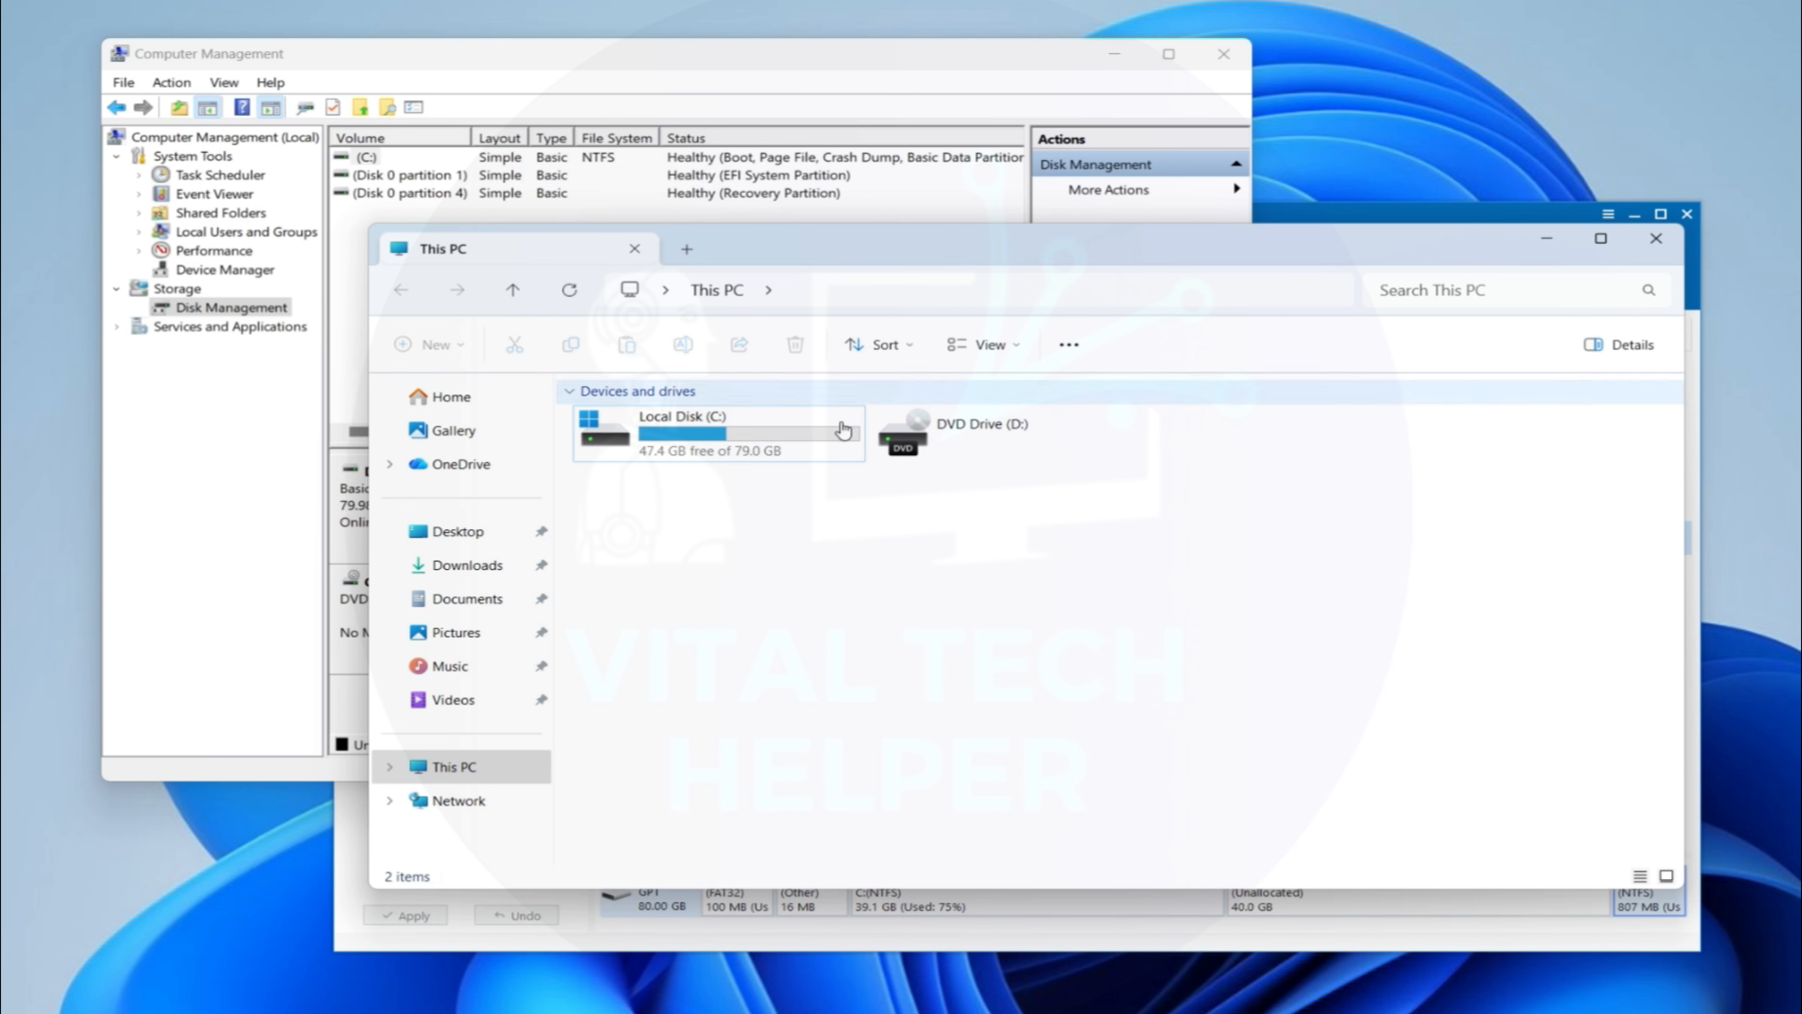
left_click(789, 457)
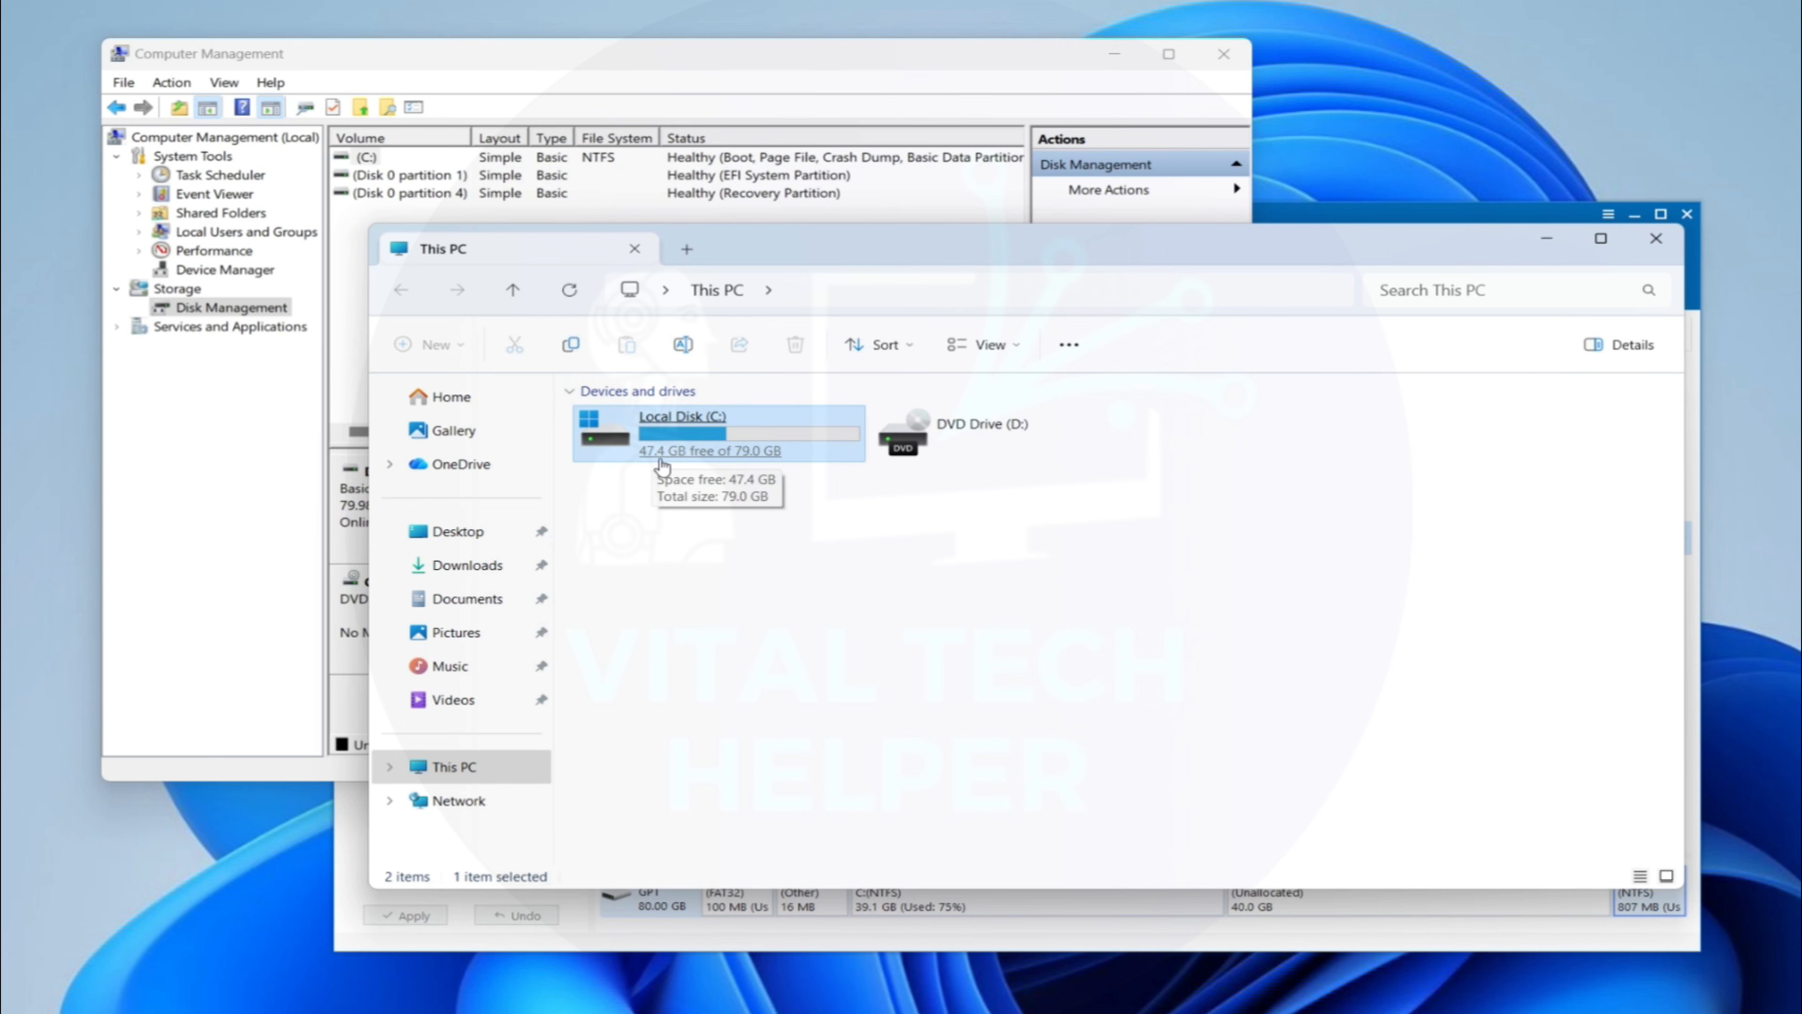
In Disk Management, shrink volume C: on Disk 0 by 48399 MB.
left_click(190, 604)
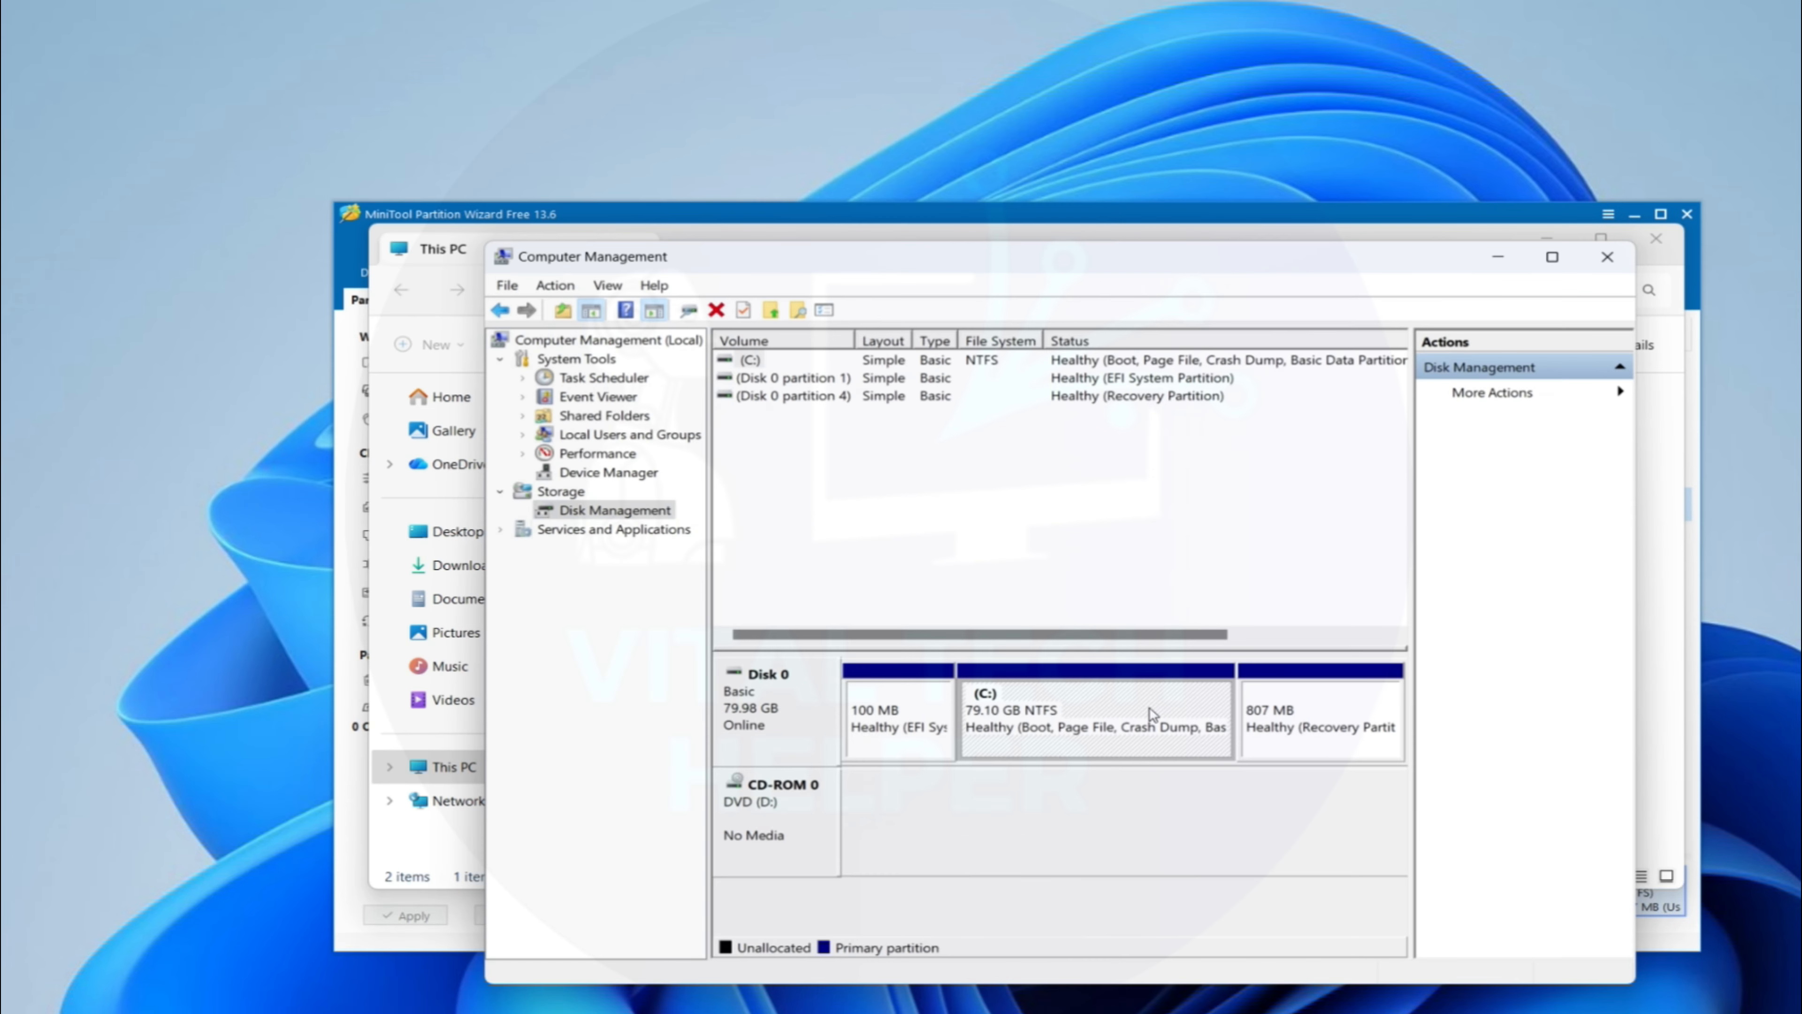
right_click(1148, 709)
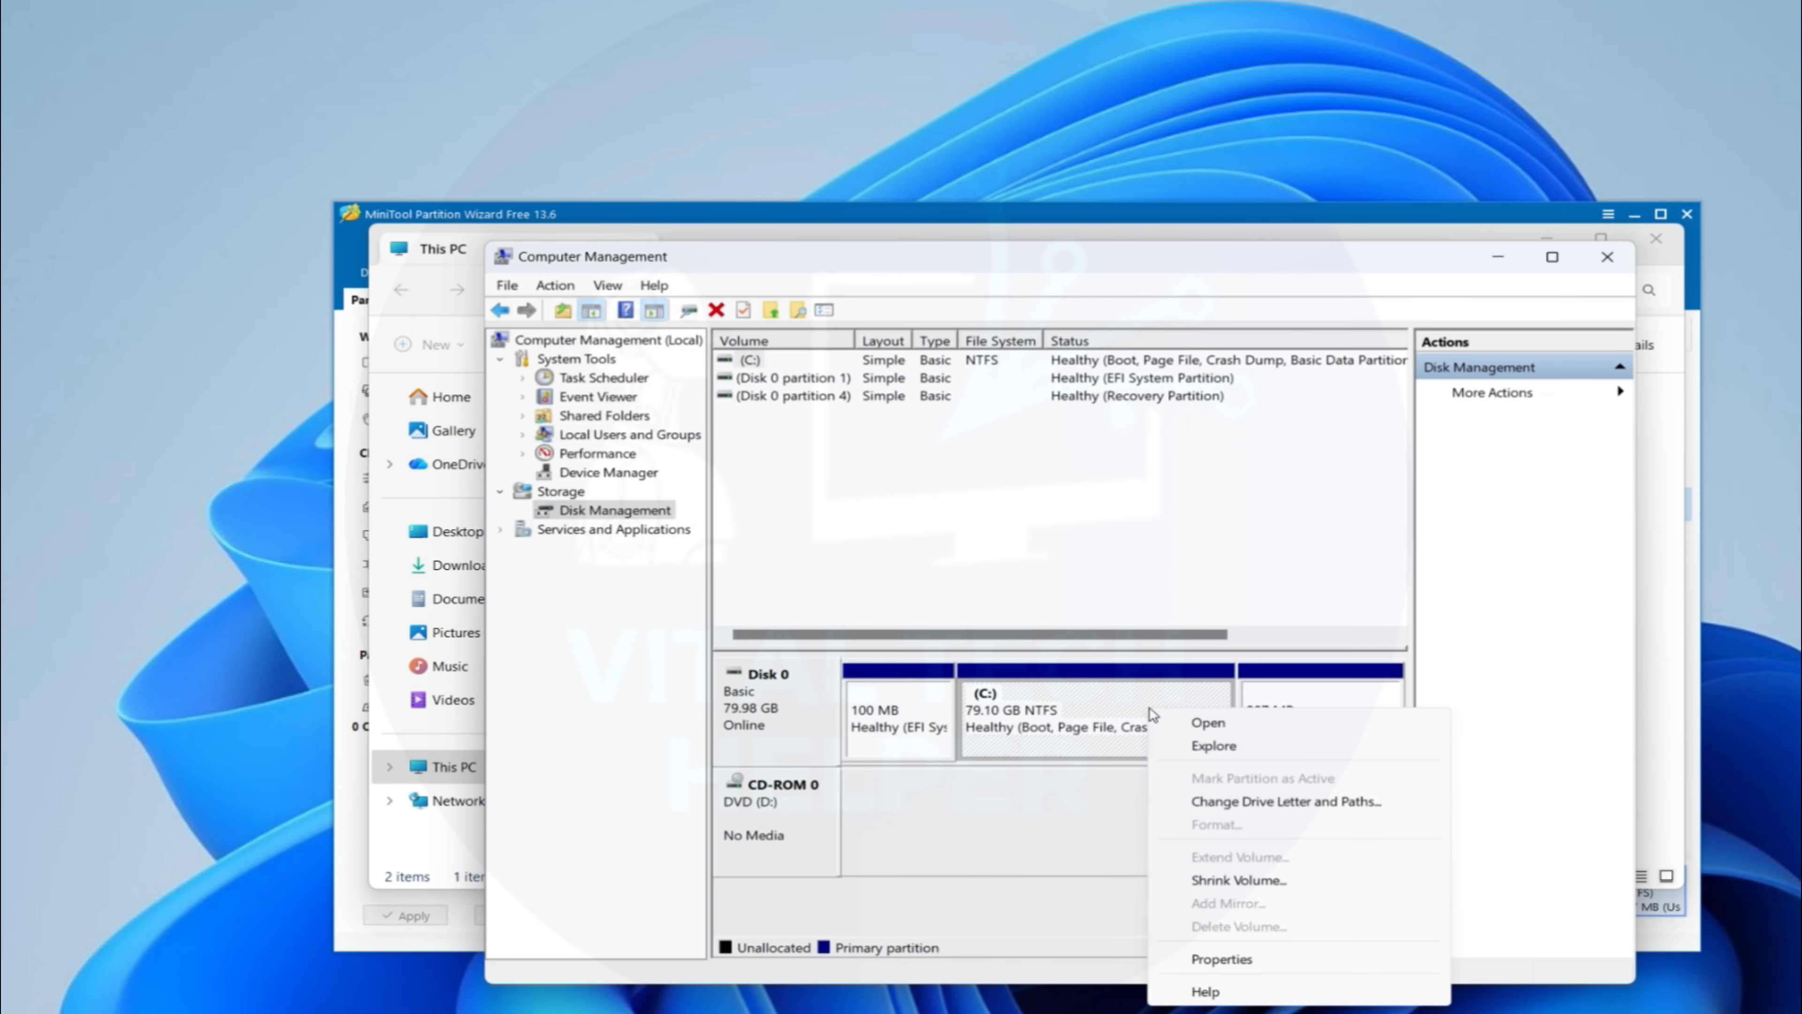
left_click(1216, 884)
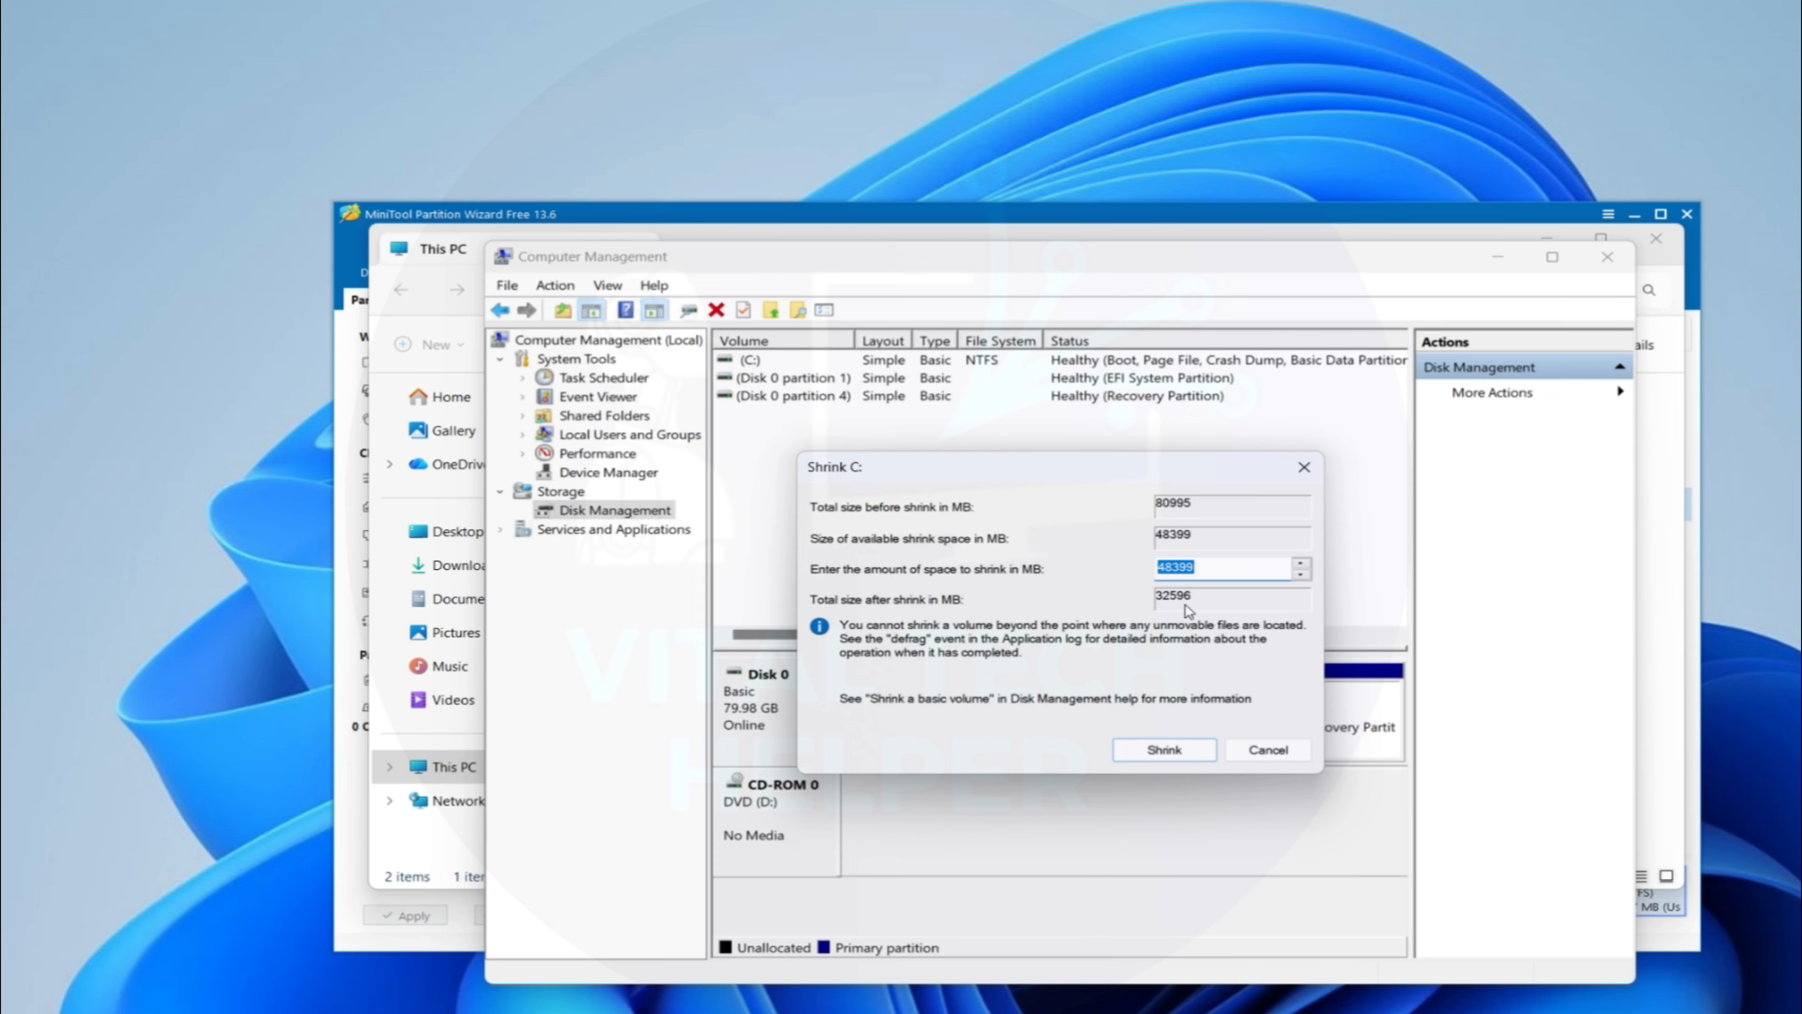
left_click(1163, 751)
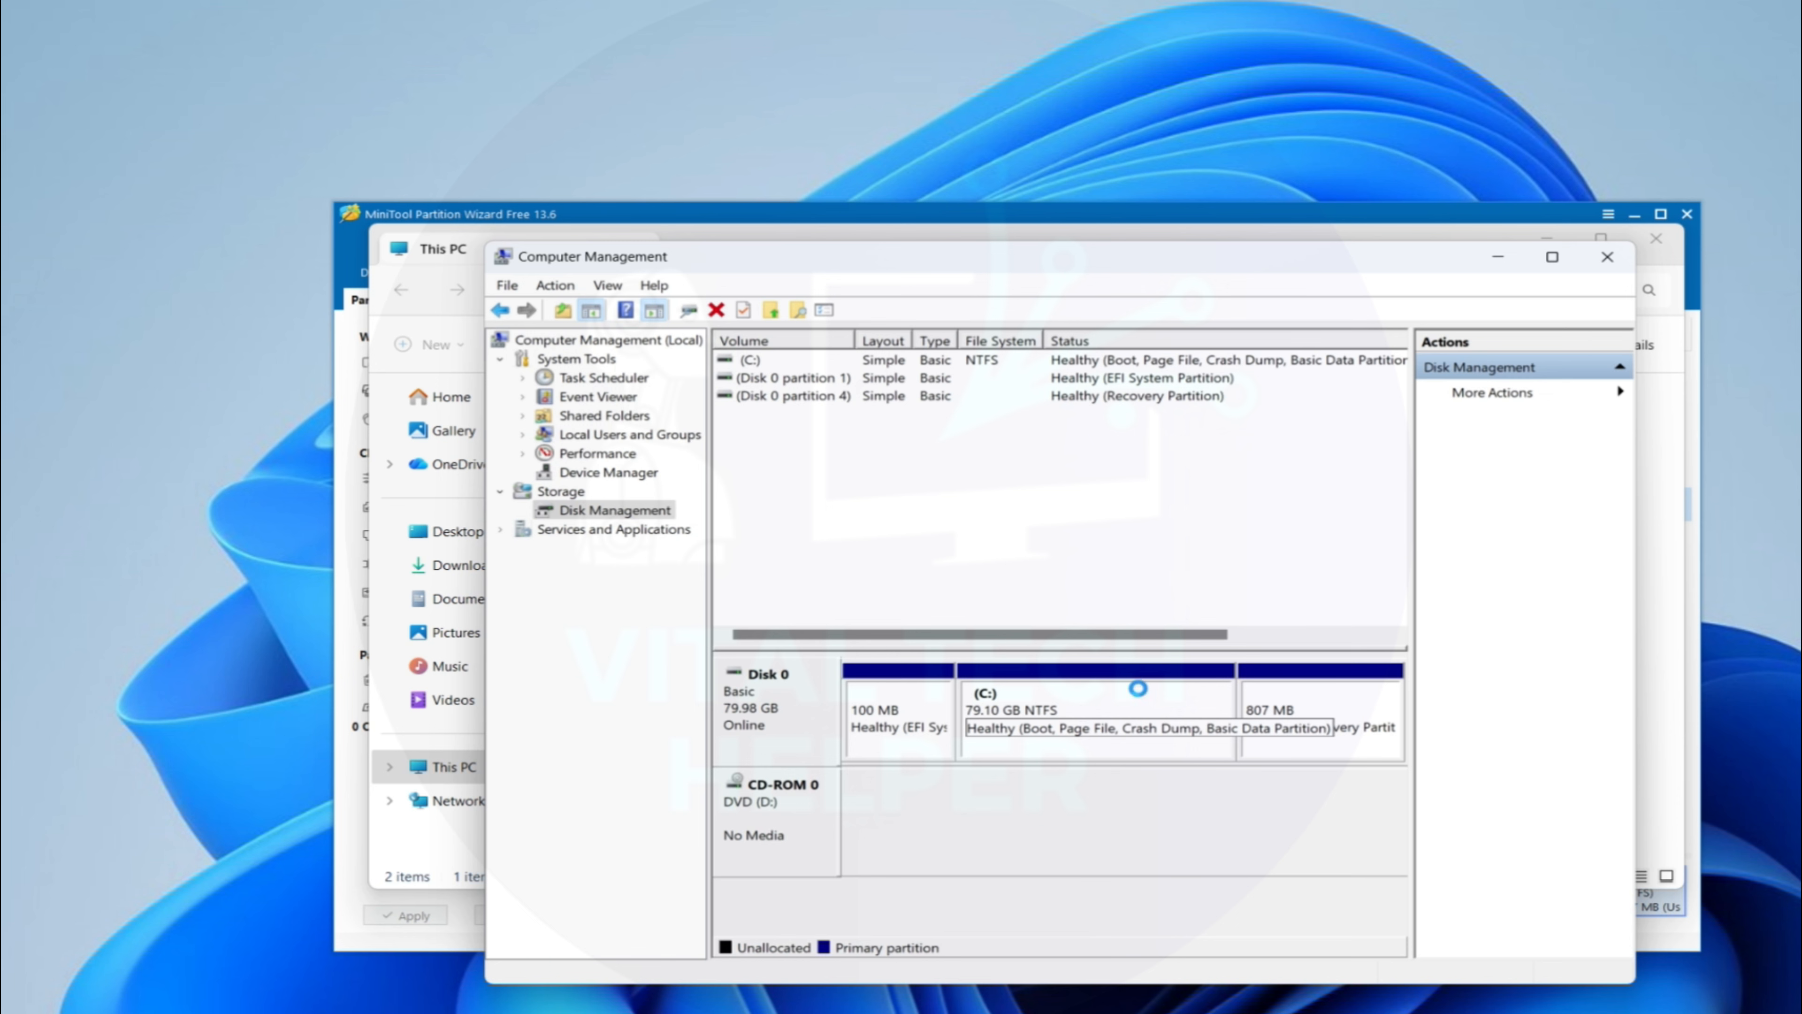
left_click(1175, 738)
left_click(981, 745)
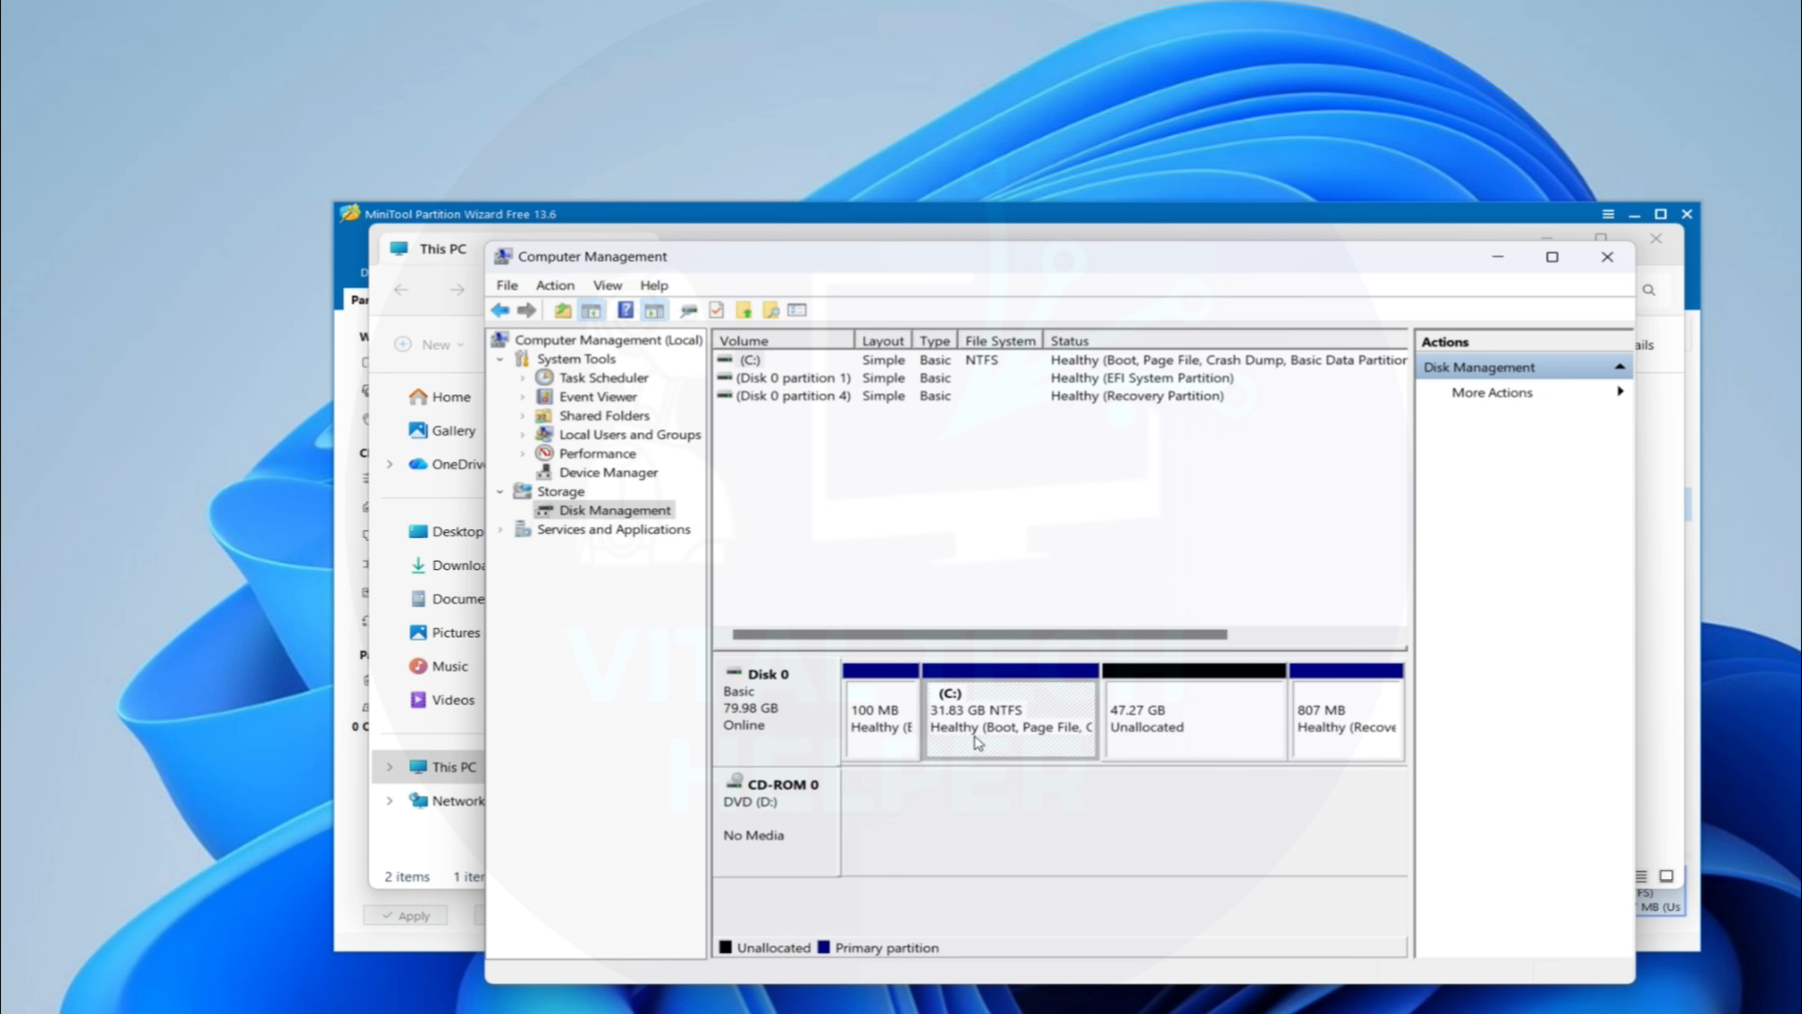
left_click(1178, 729)
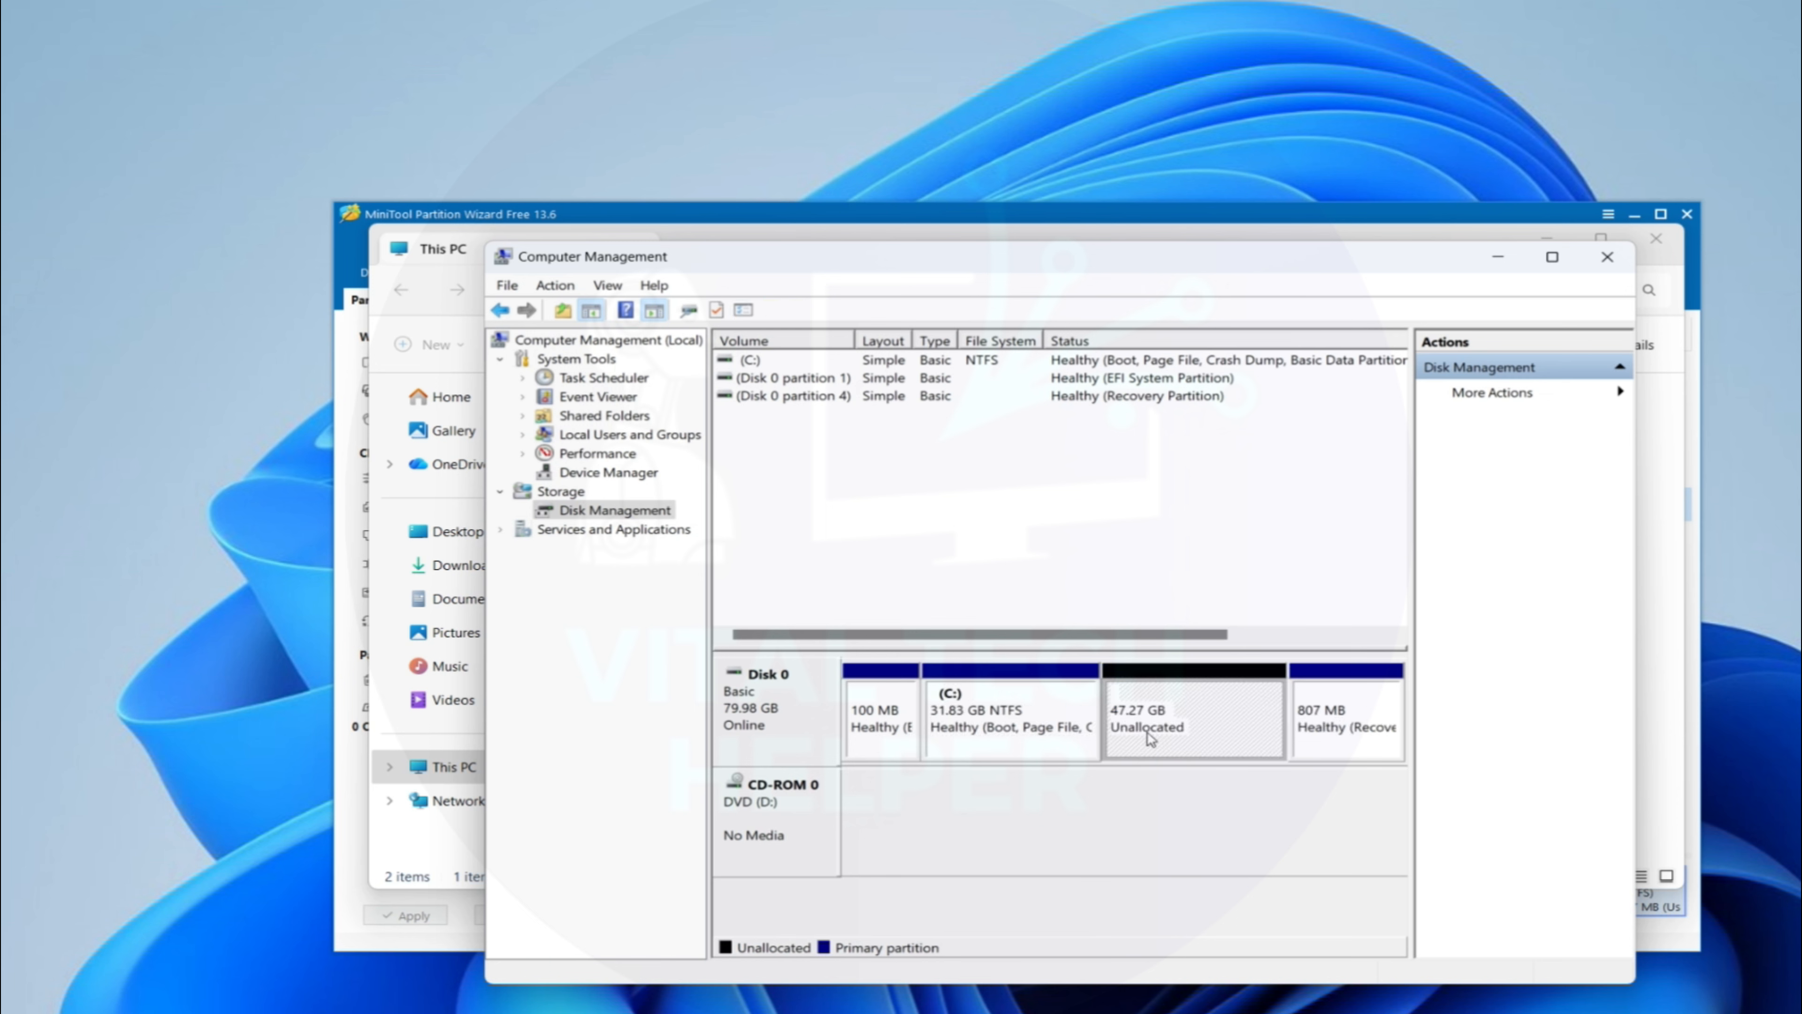
right_click(1178, 727)
left_click(1304, 738)
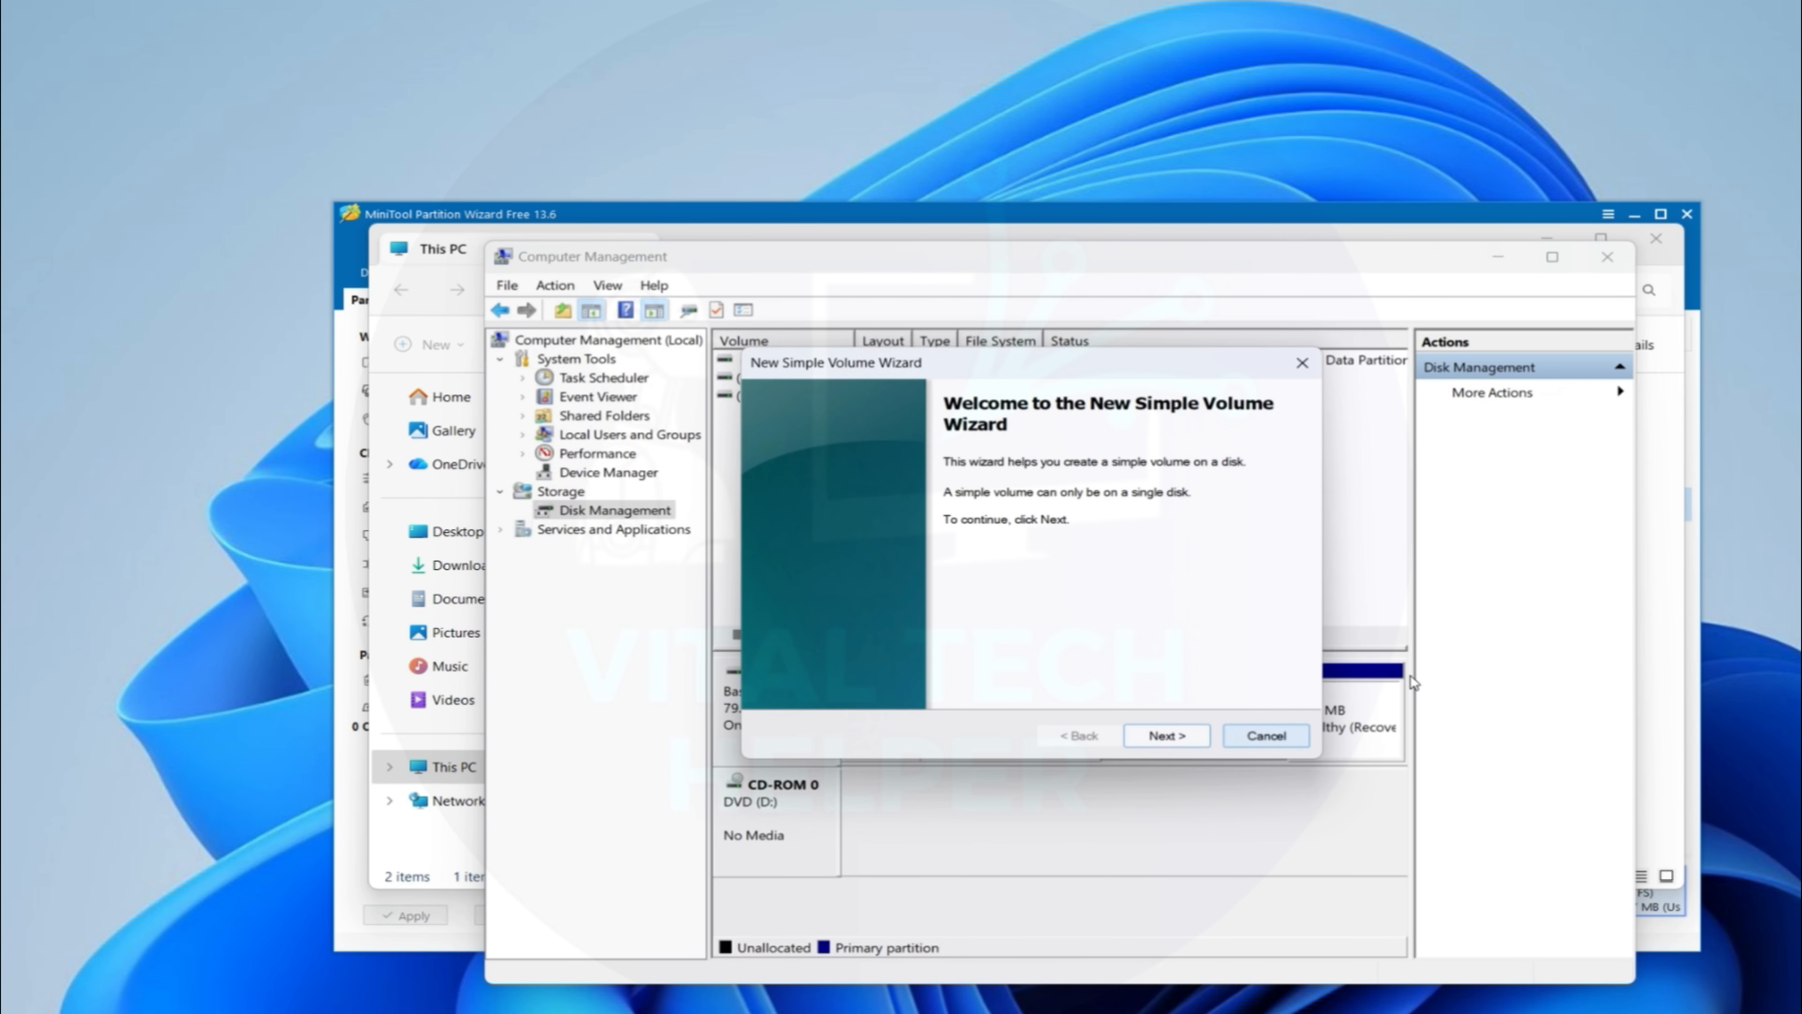
Refresh This PC in File Explorer to check drive C:'s capacity, and cancel the new simple volume wizard in Disk Management.
left_click(1653, 738)
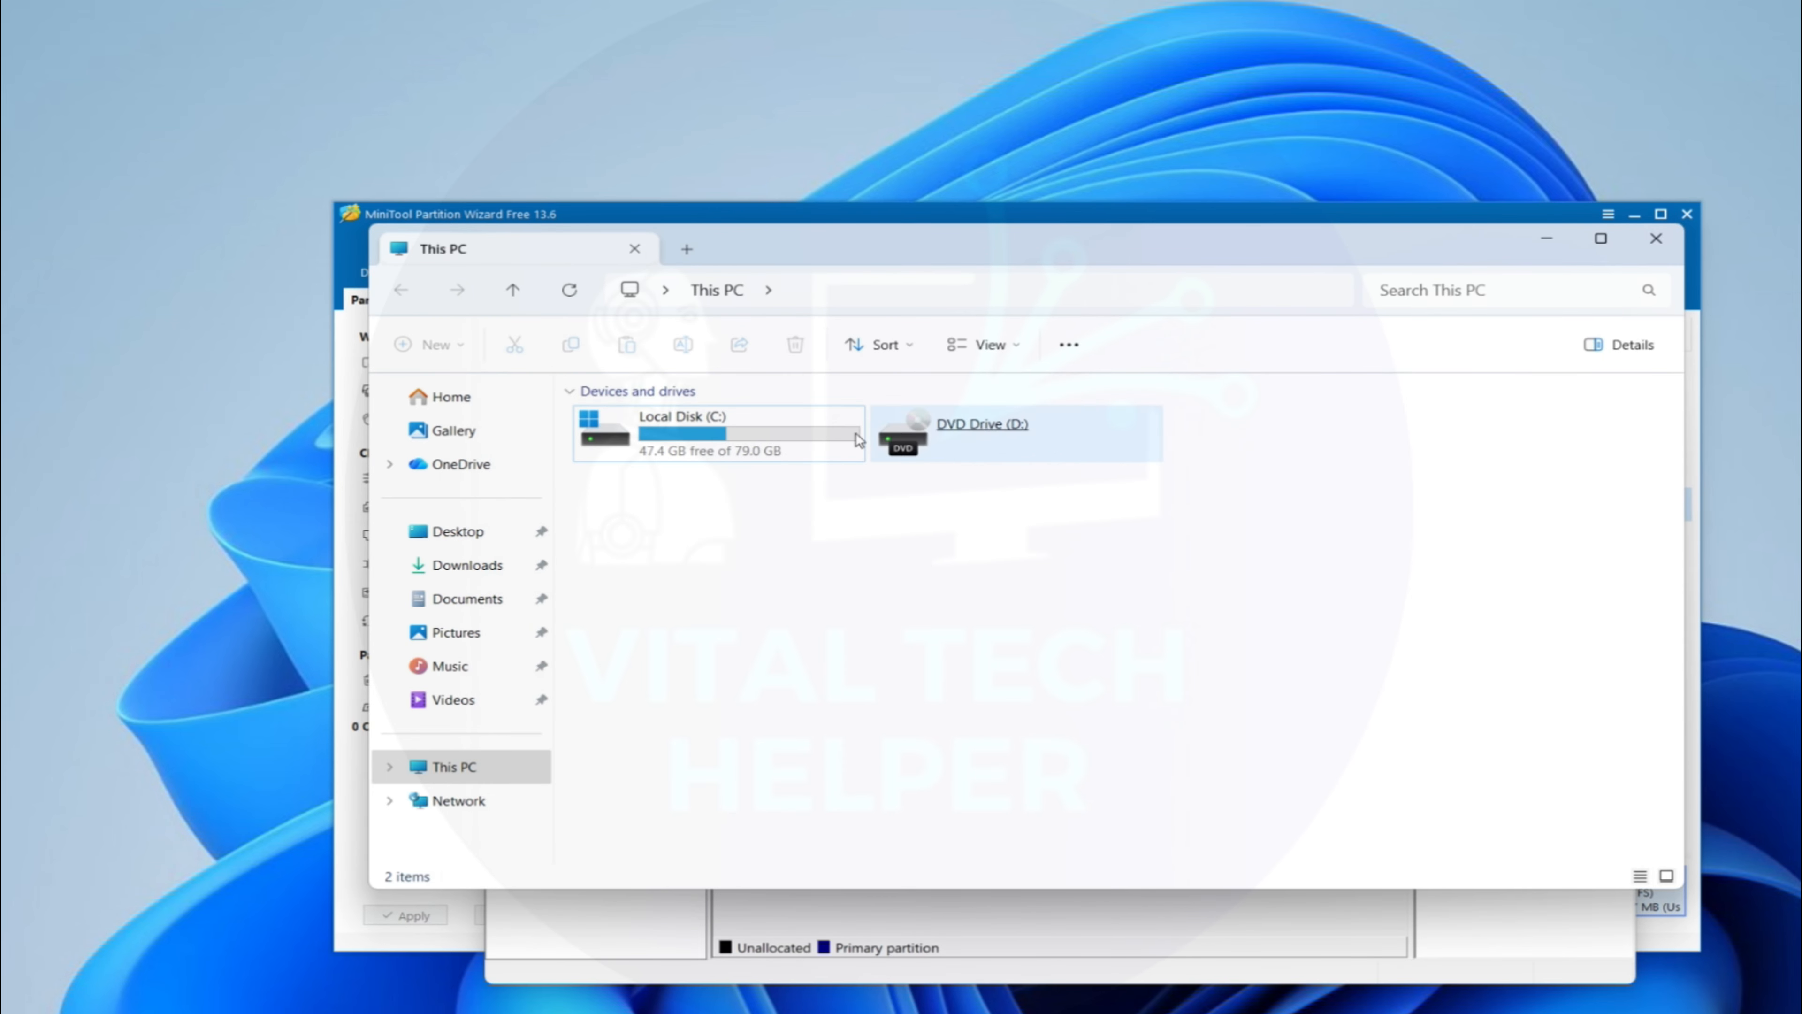
left_click(570, 289)
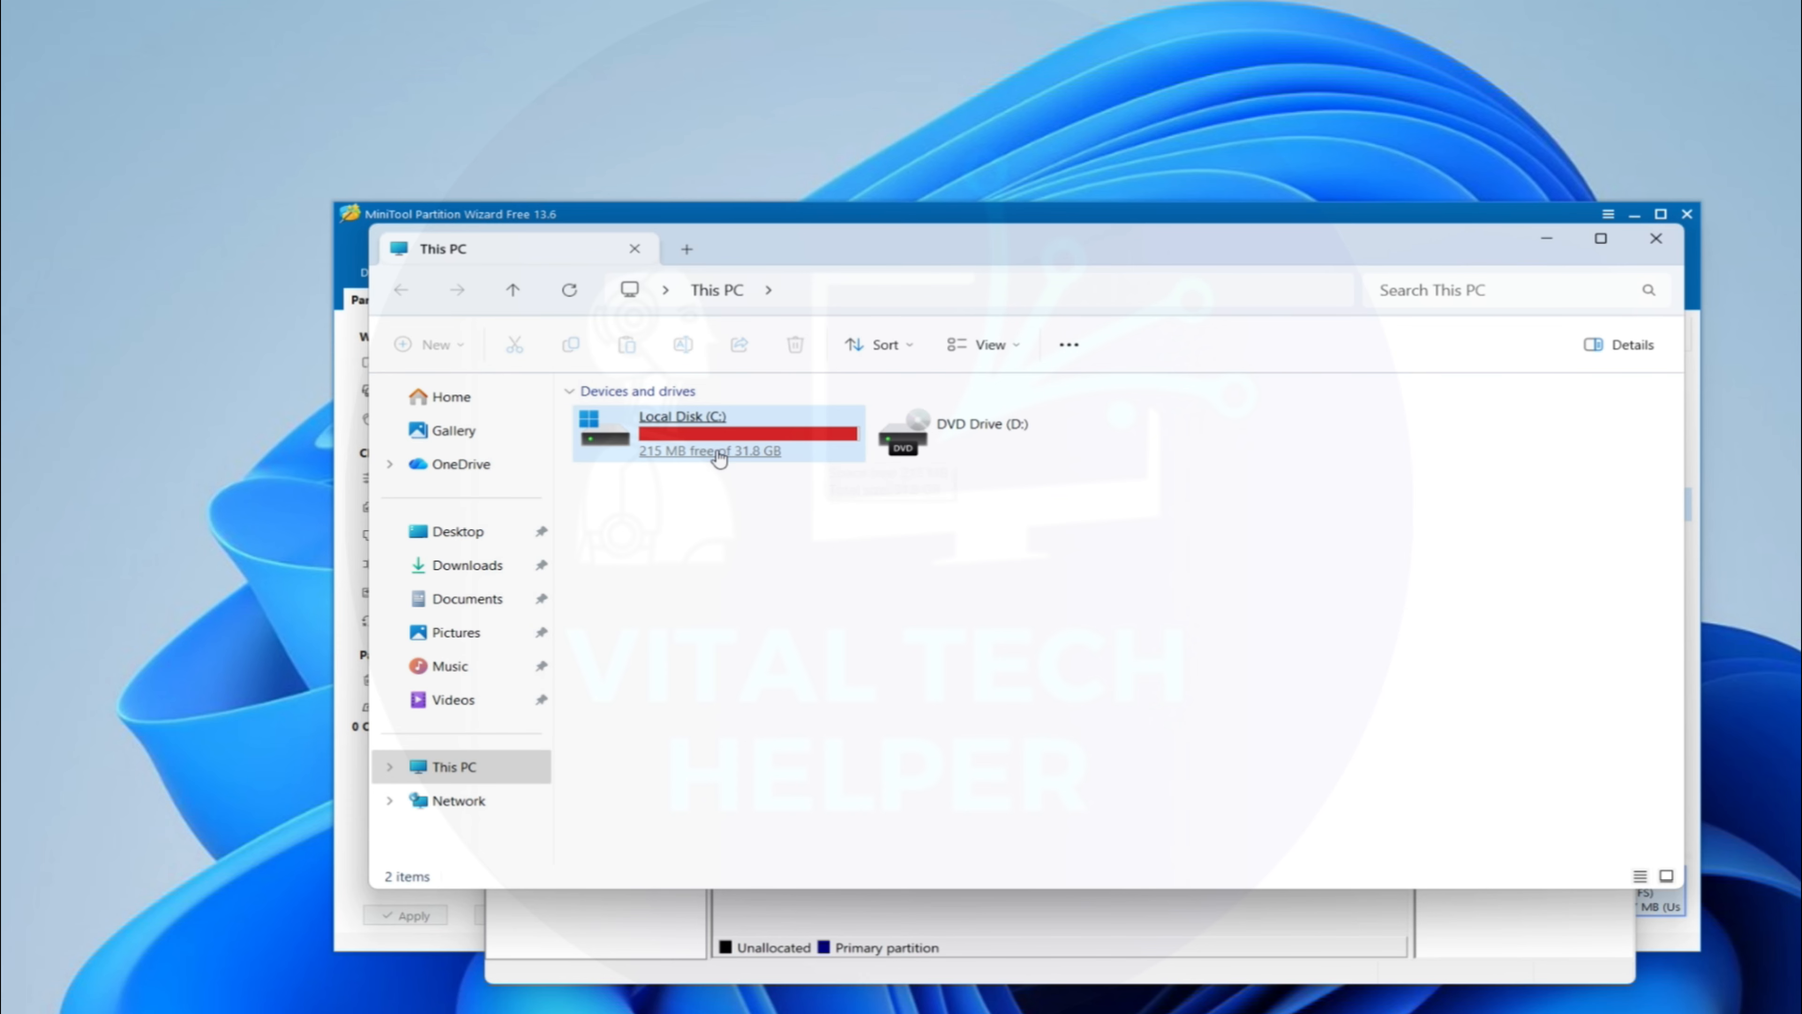
left_click(1545, 239)
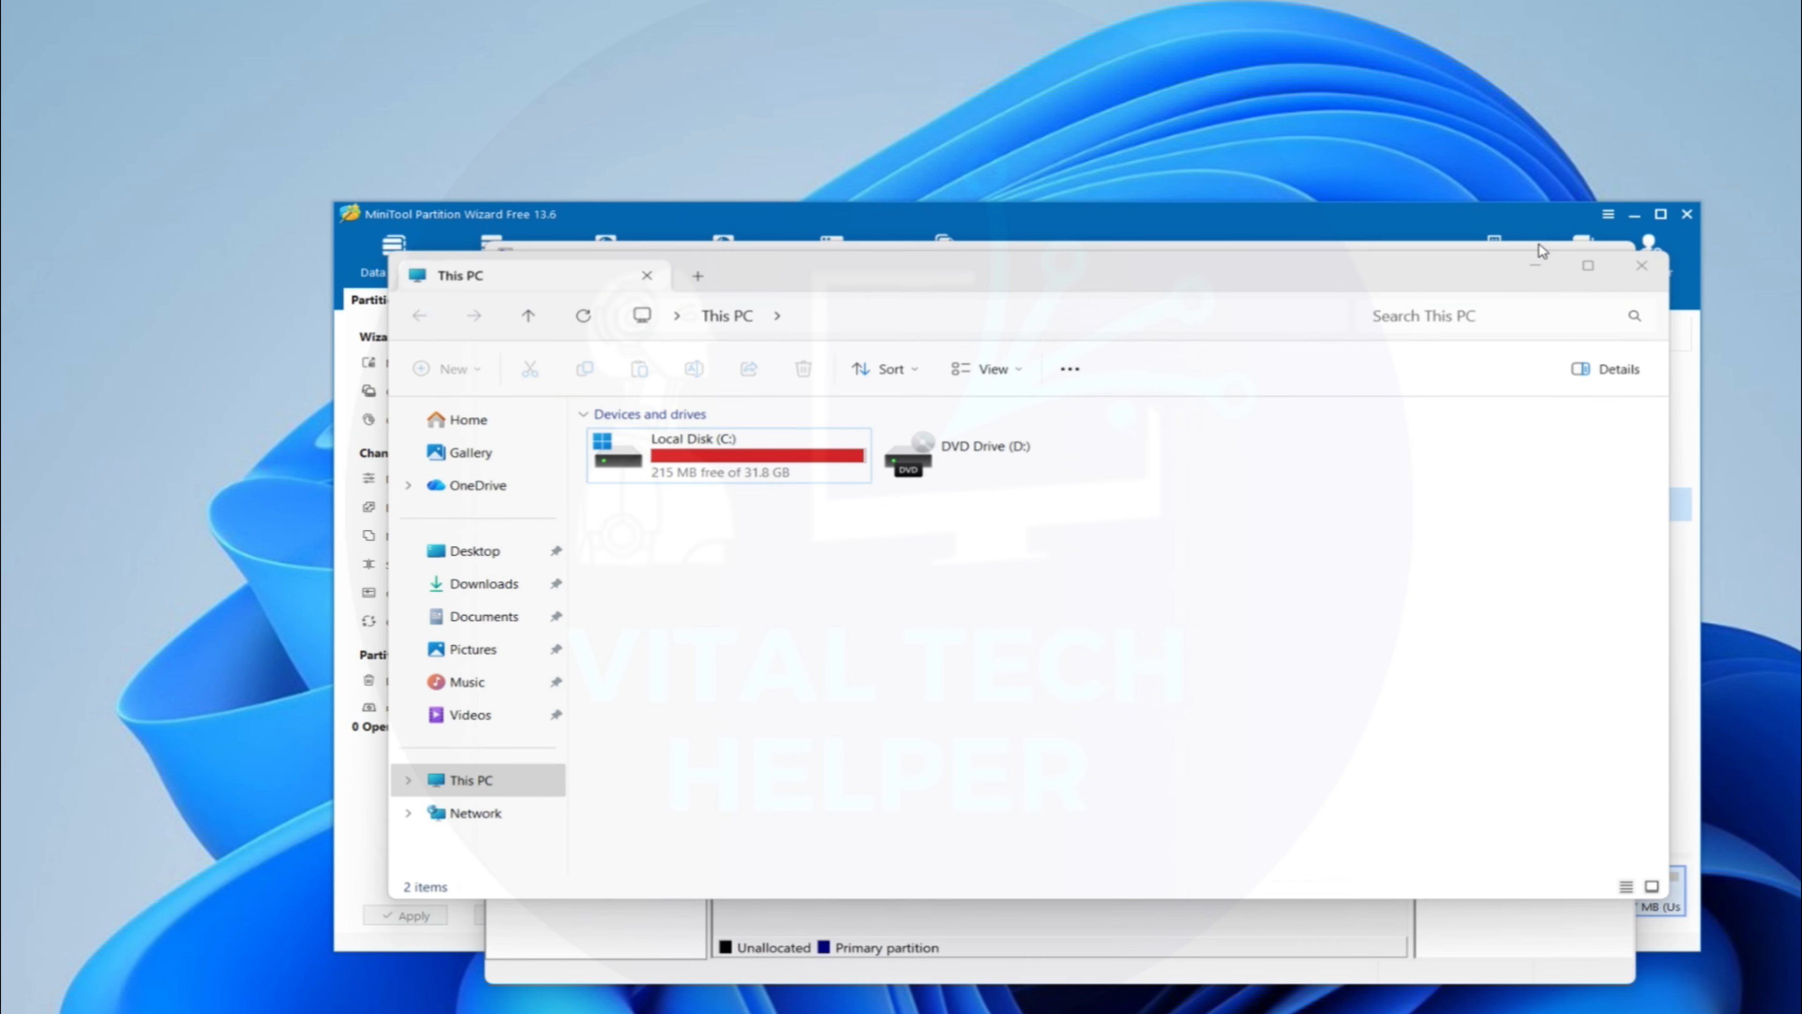
left_click(1270, 735)
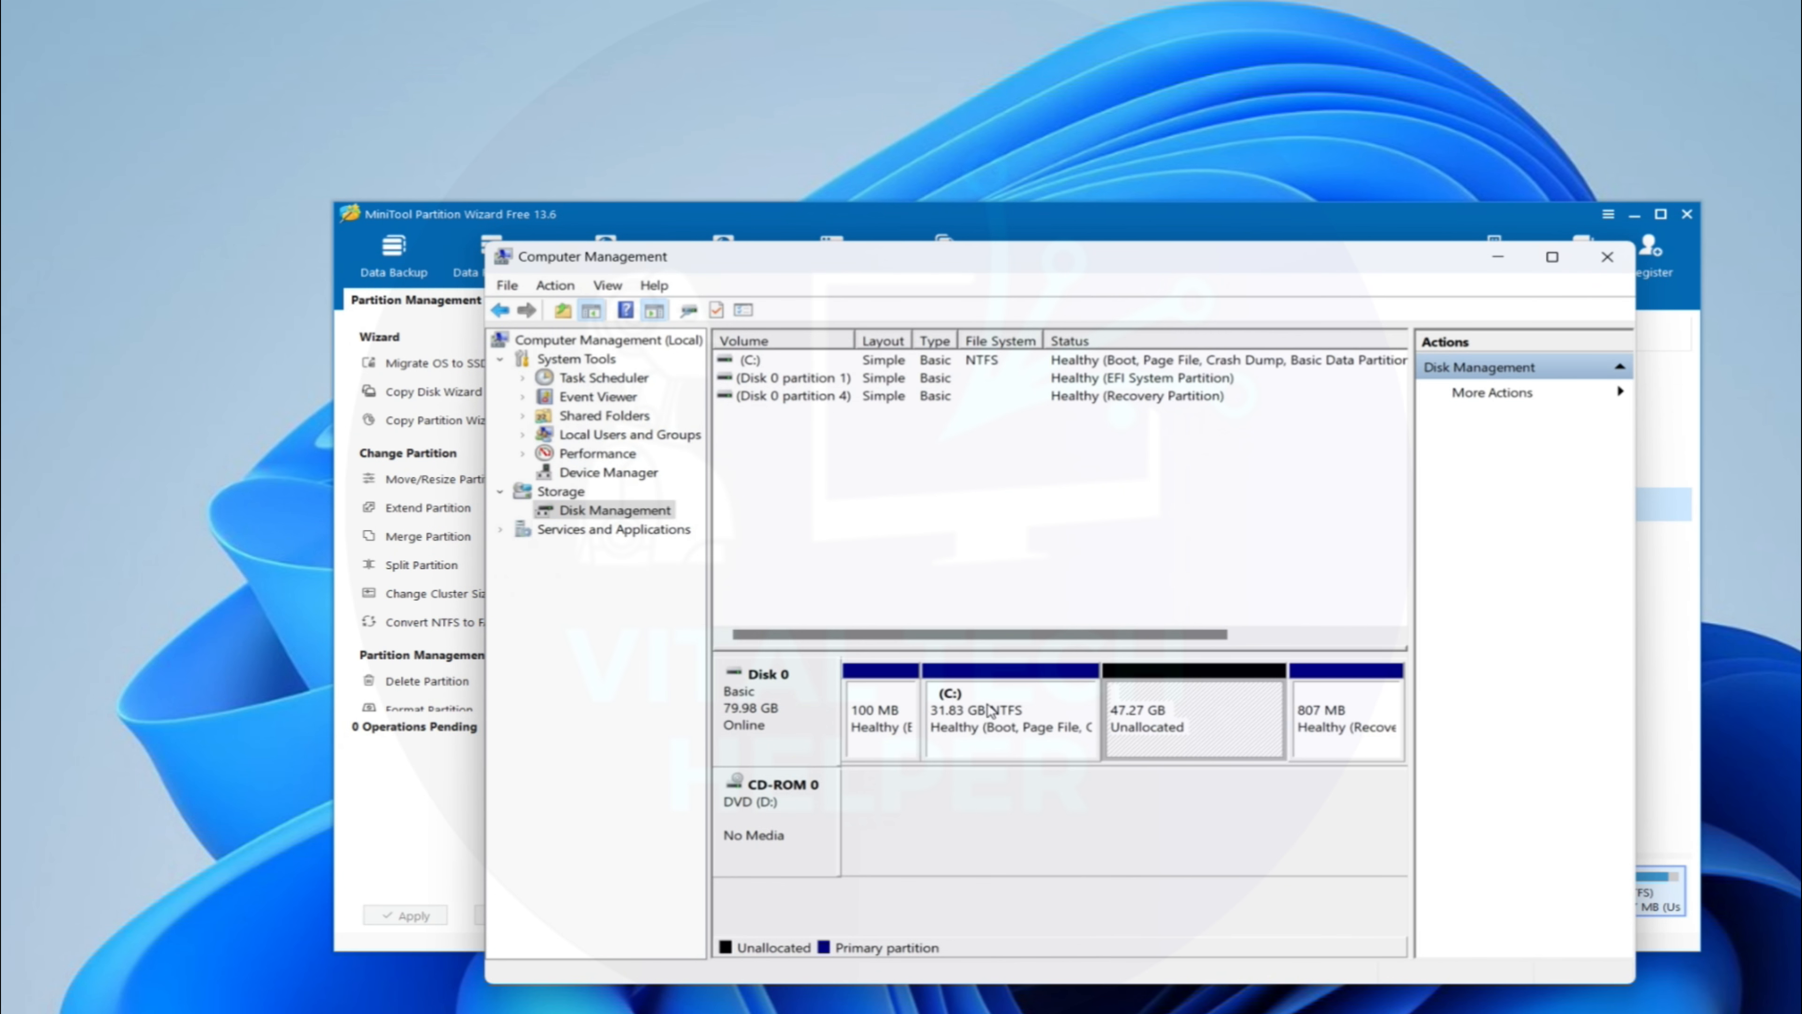
Extend volume C: by 20000 MB using the unallocated space on Disk 0.
right_click(1029, 719)
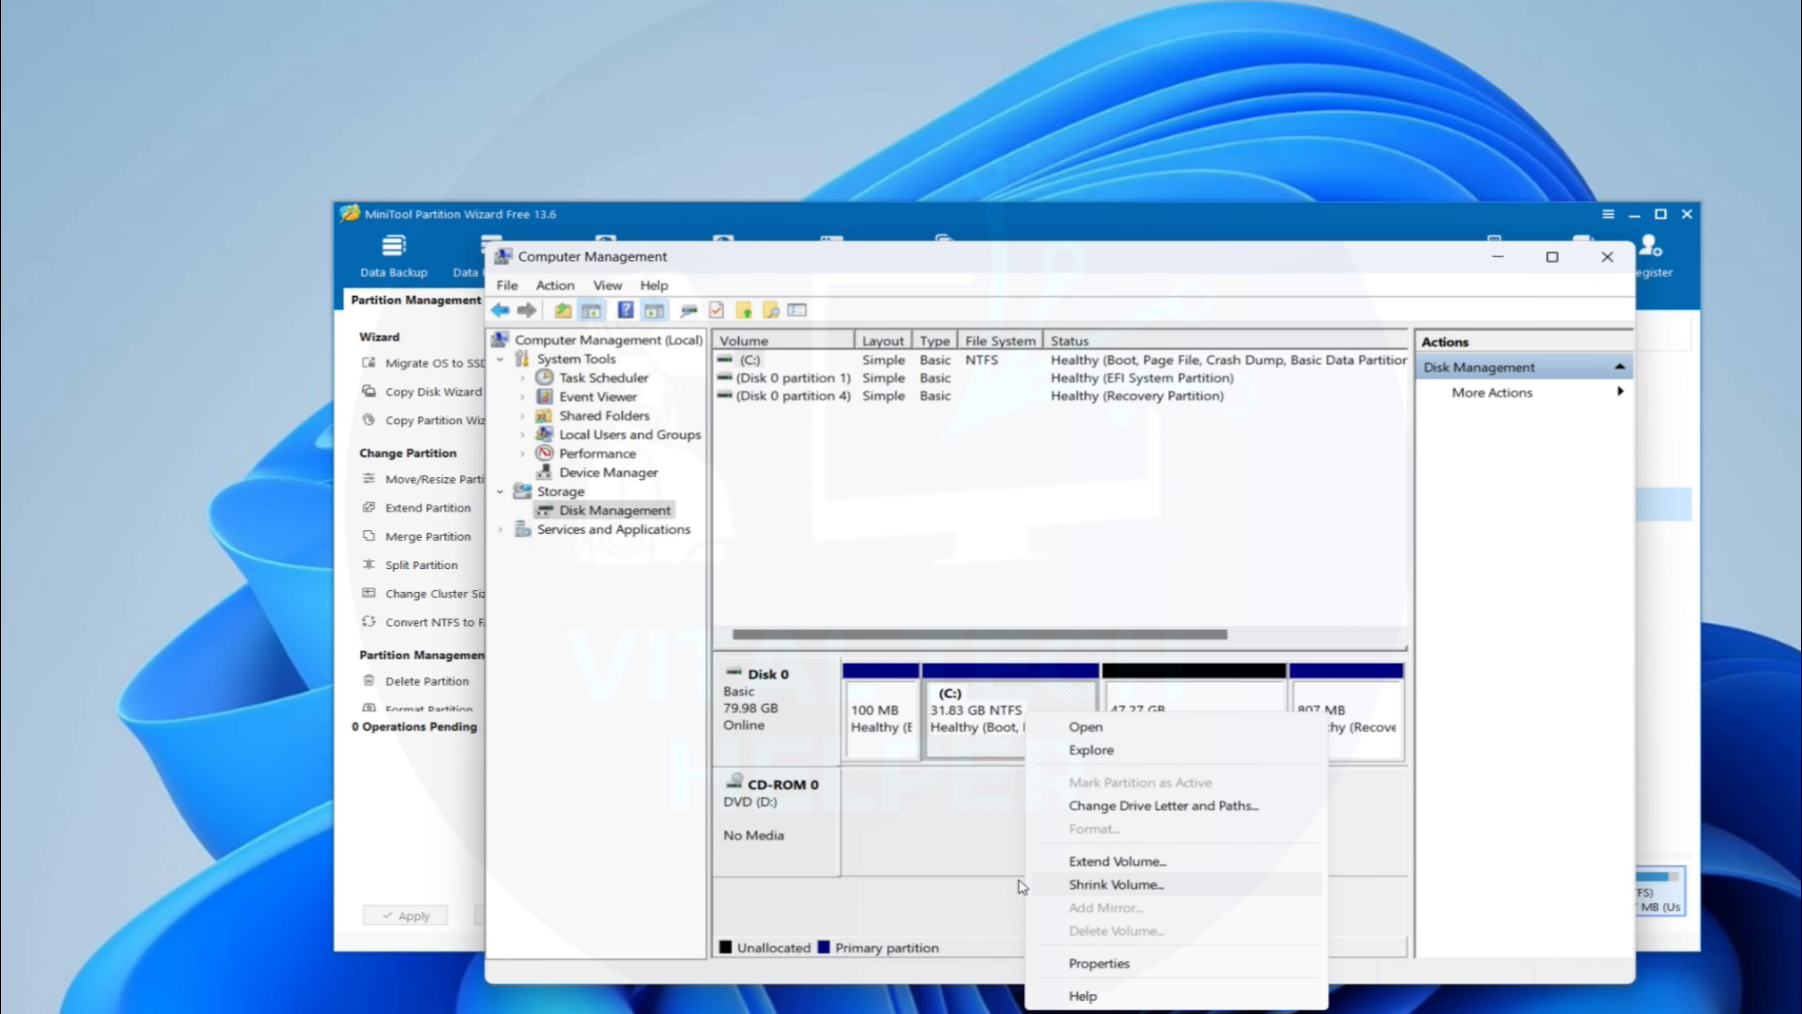
left_click(1127, 862)
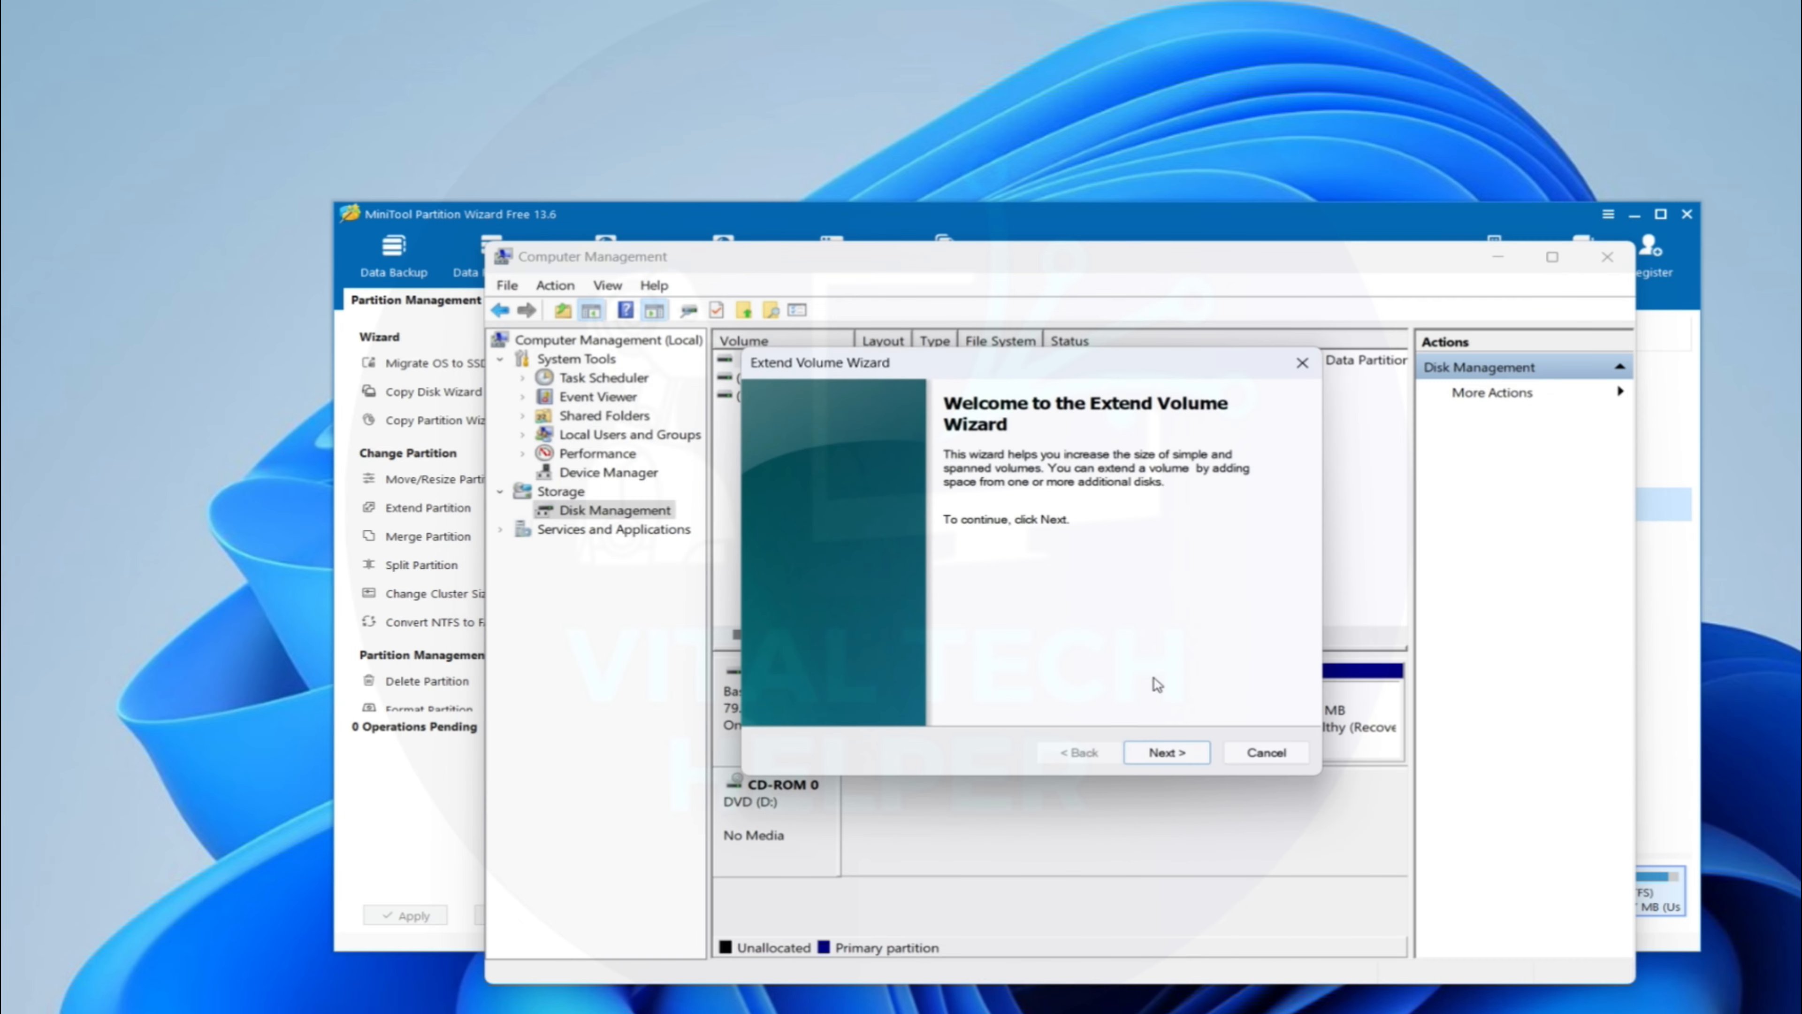
left_click(1169, 755)
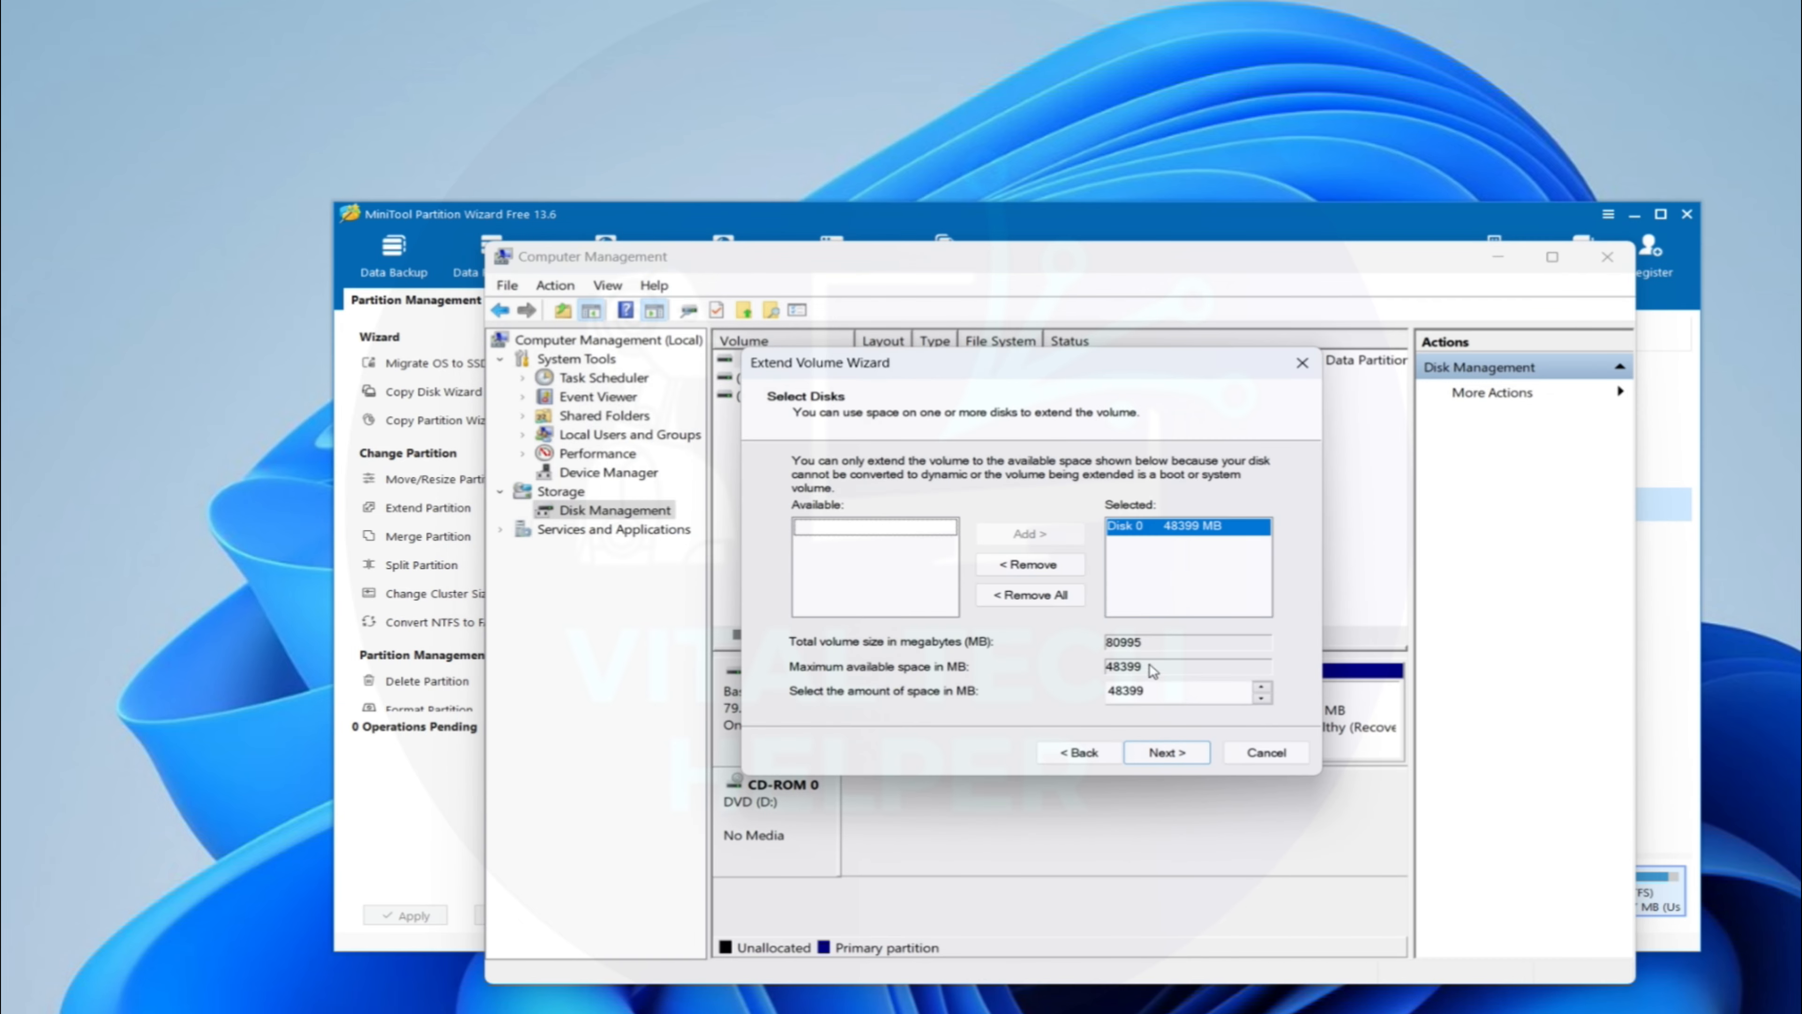
double_click(1161, 699)
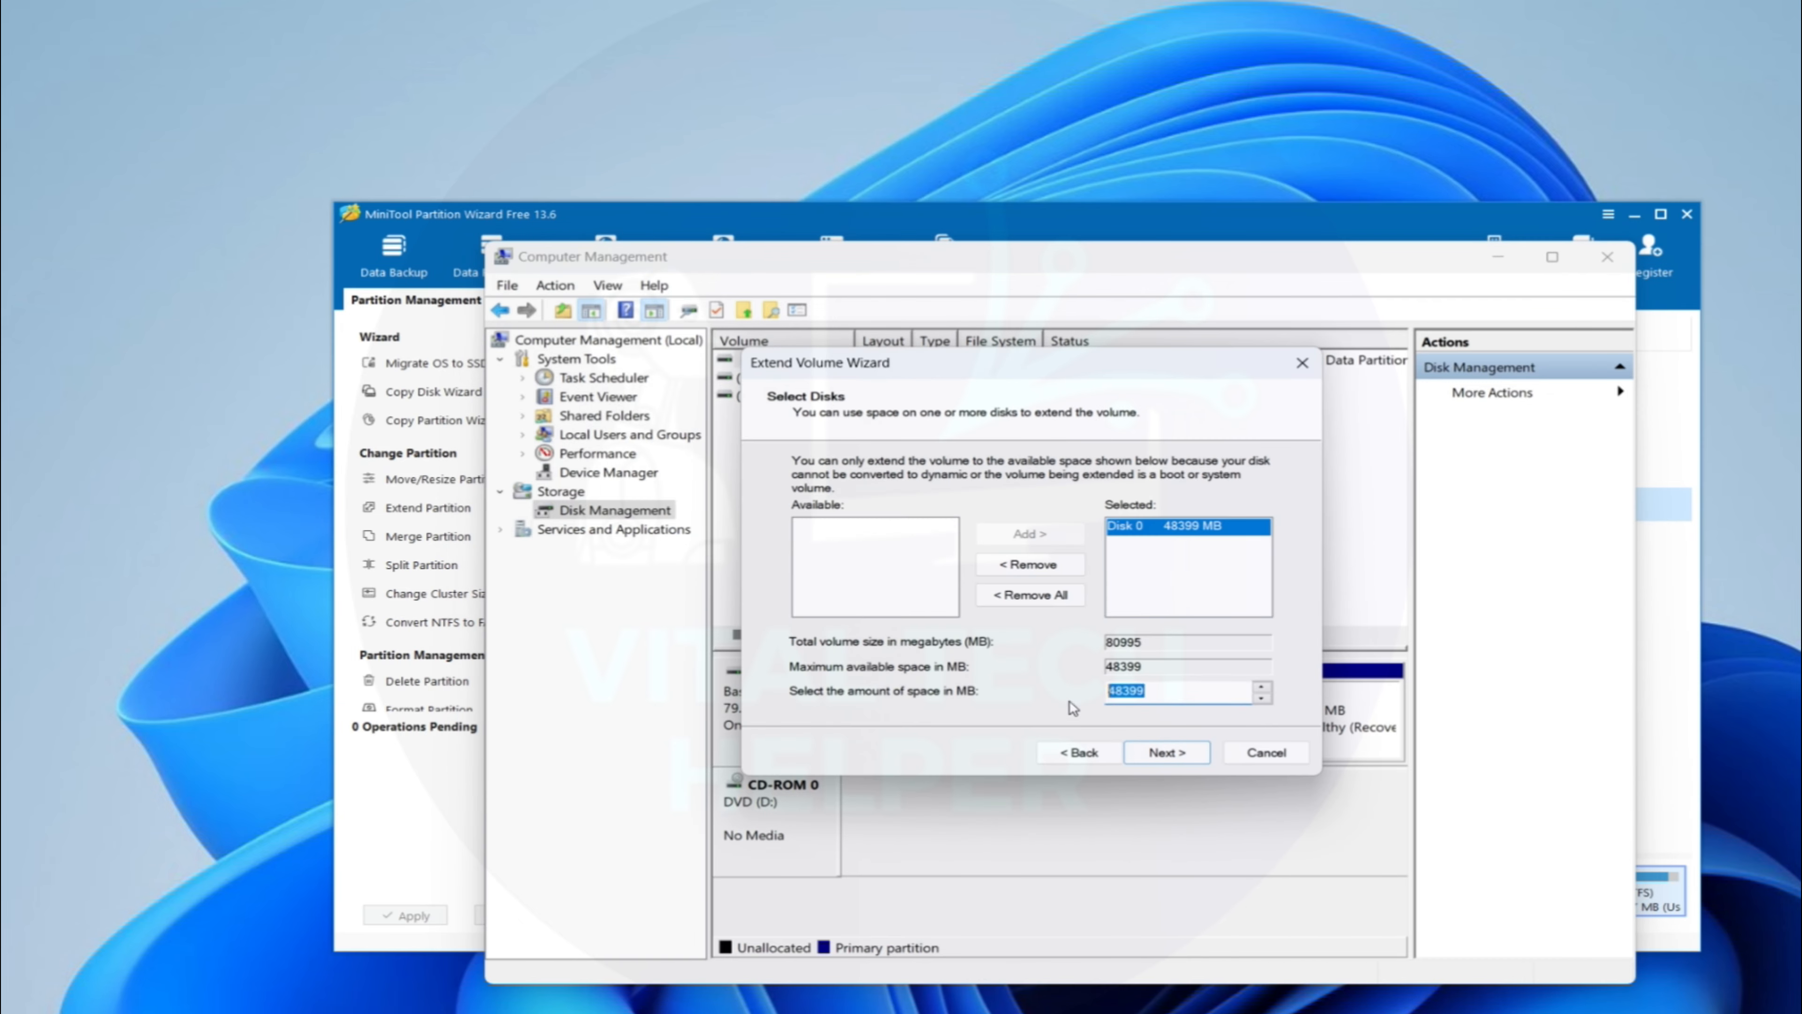
type("20000")
left_click(1169, 755)
left_click(1160, 752)
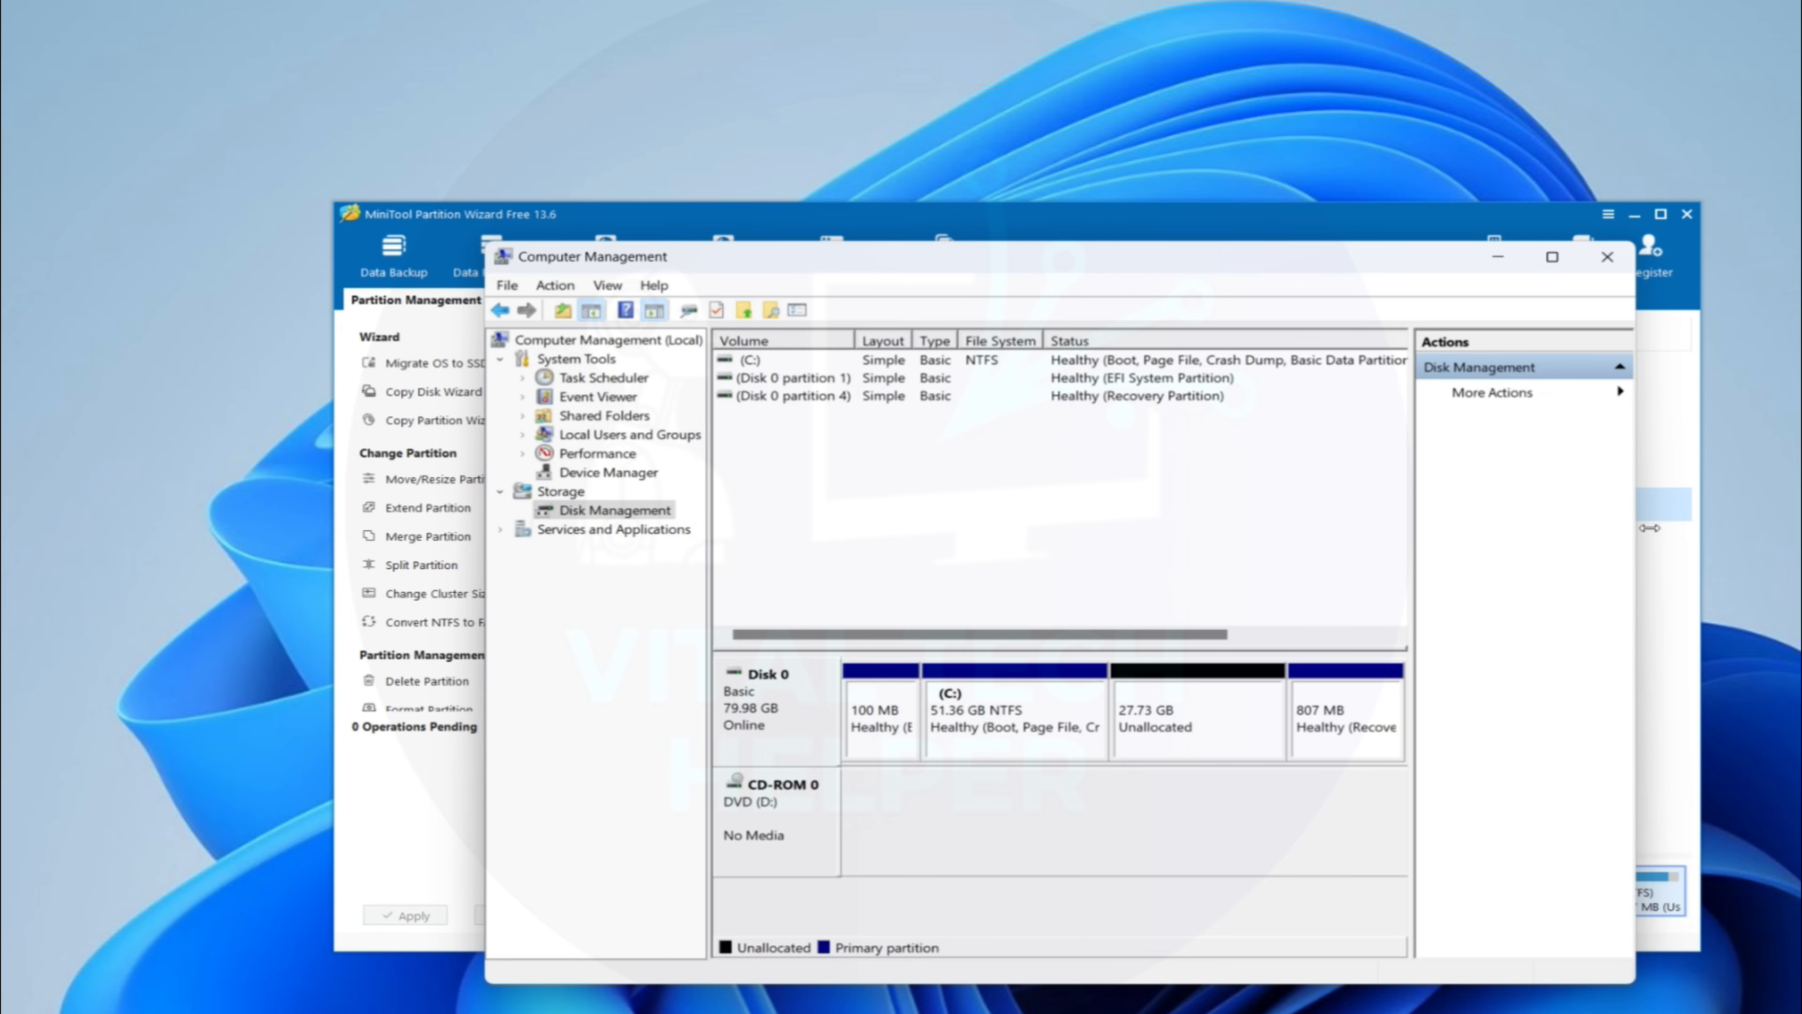
Quit MiniTool Partition Wizard and refresh This PC in File Explorer to check drive C:'s capacity.
left_click(1696, 215)
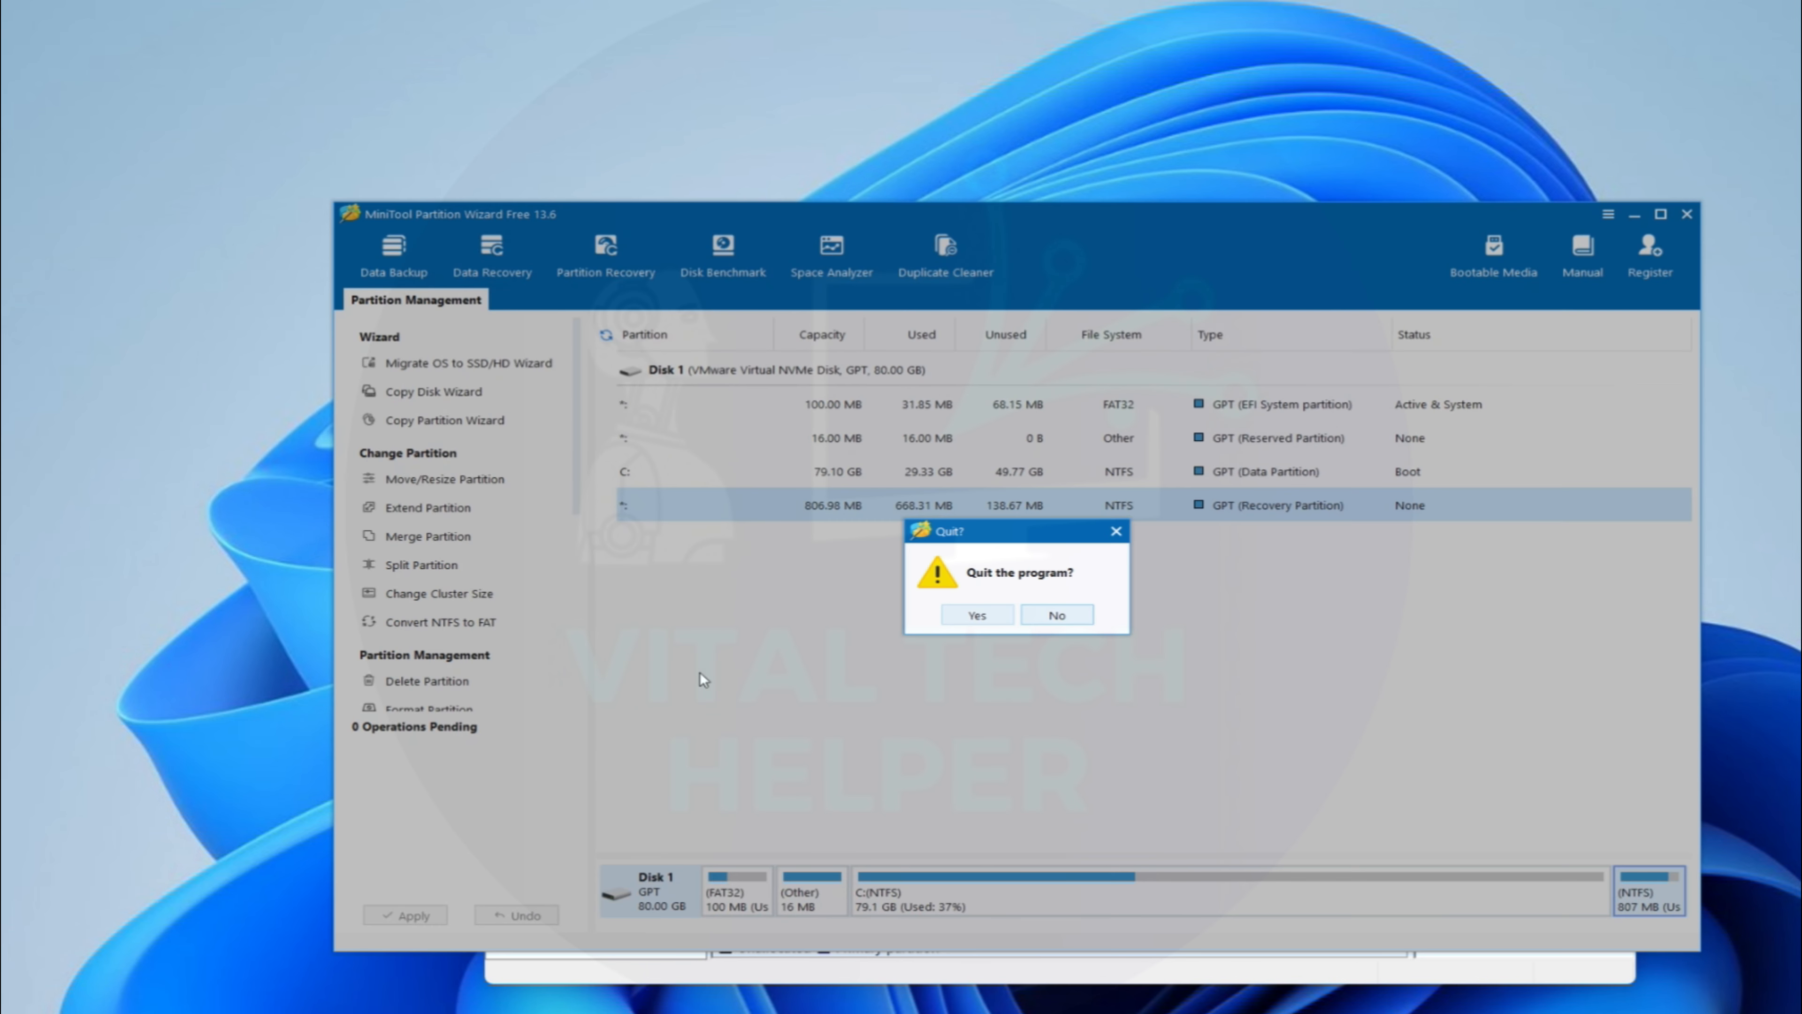
left_click(979, 618)
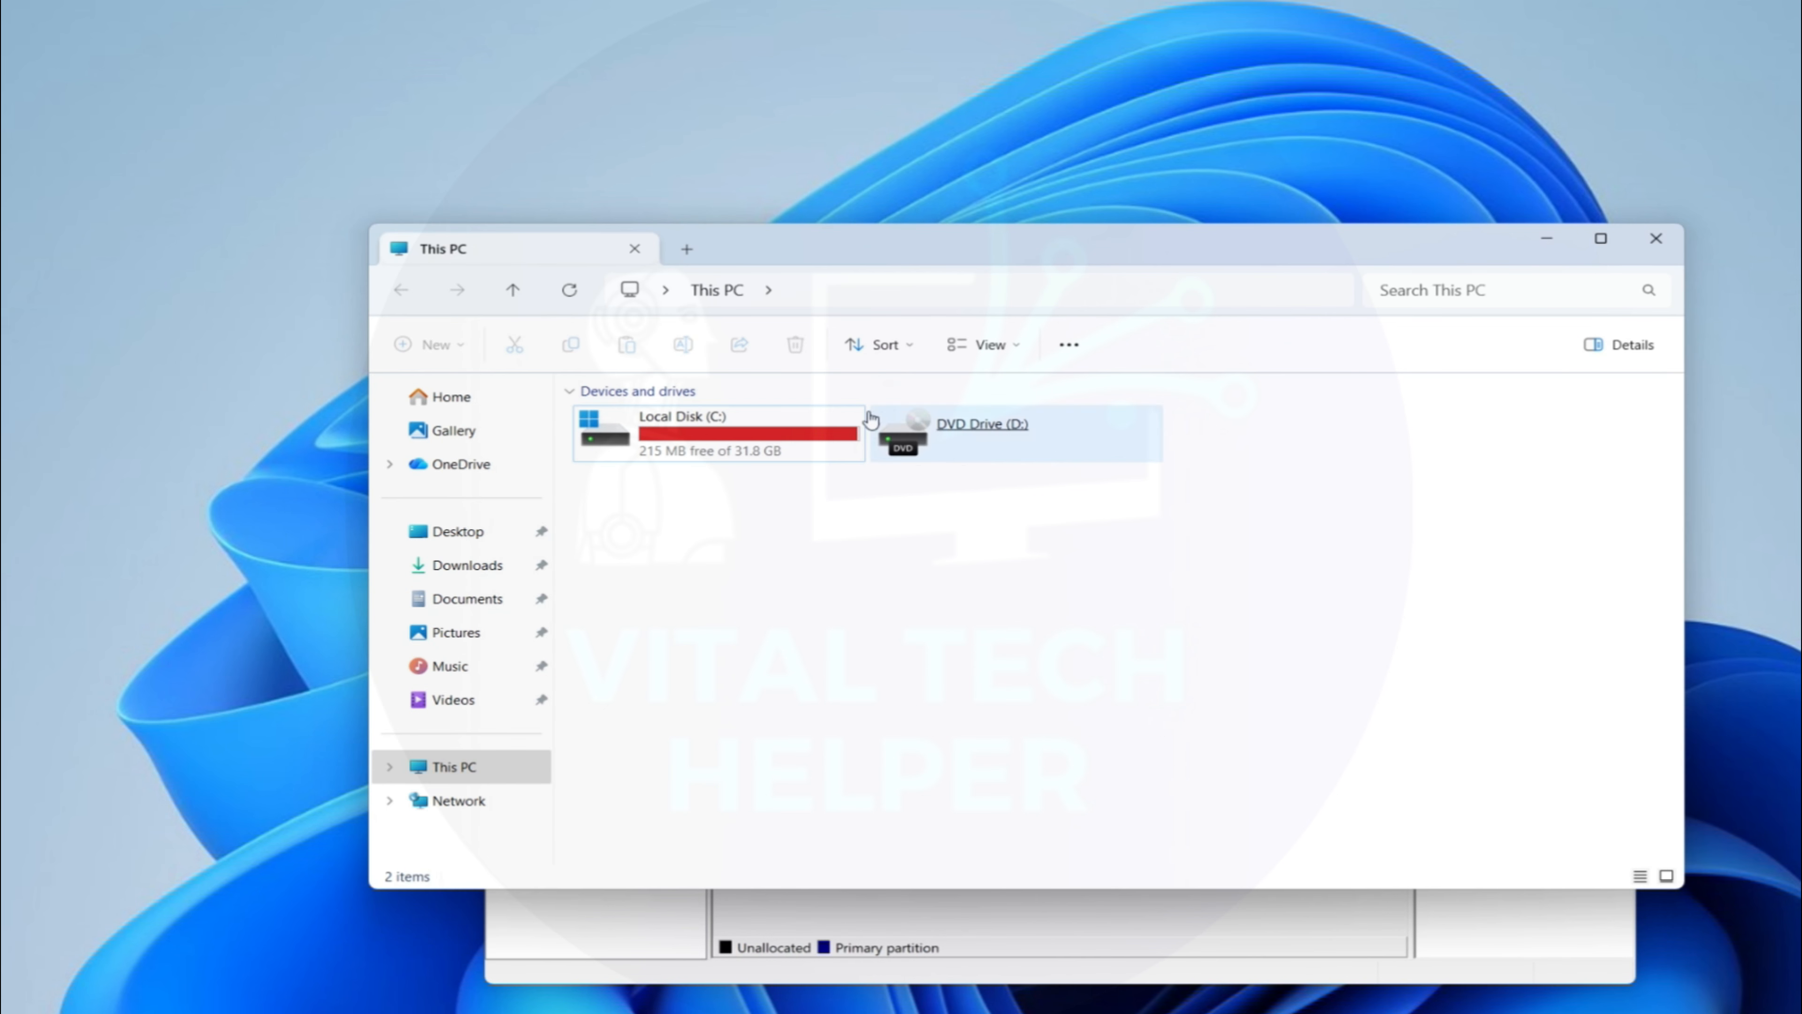
left_click(569, 290)
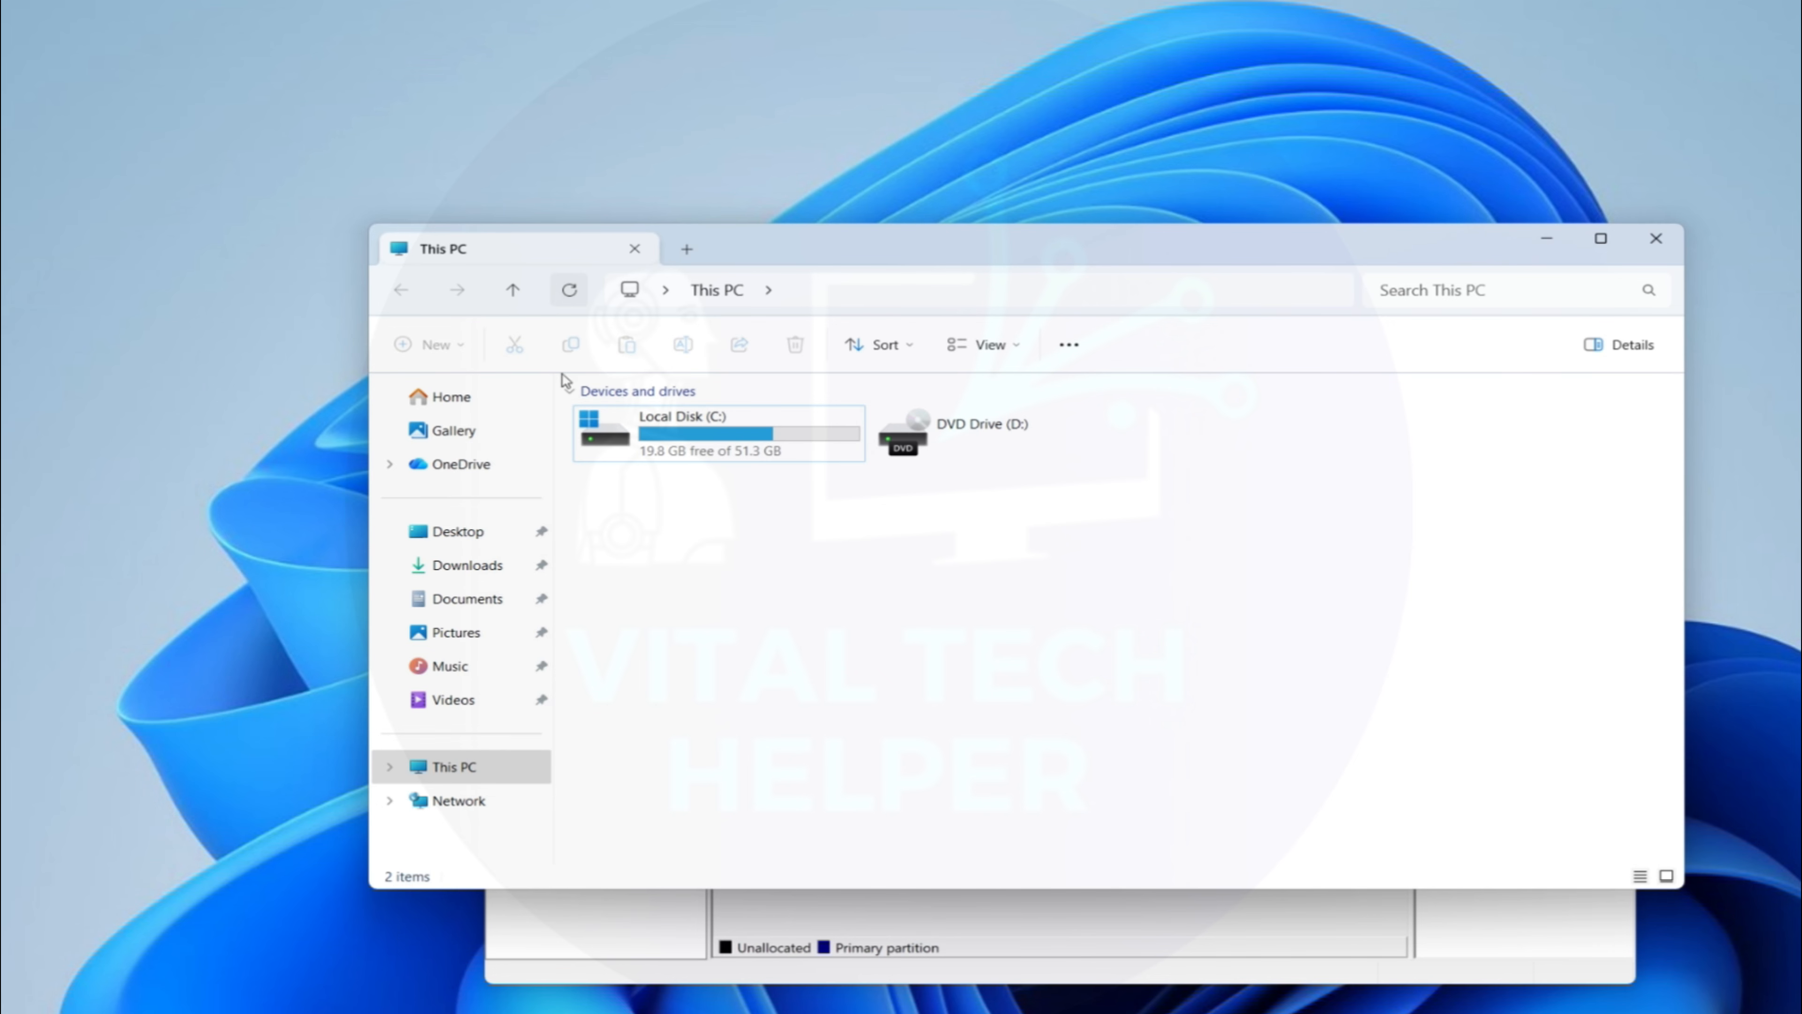
left_click(737, 458)
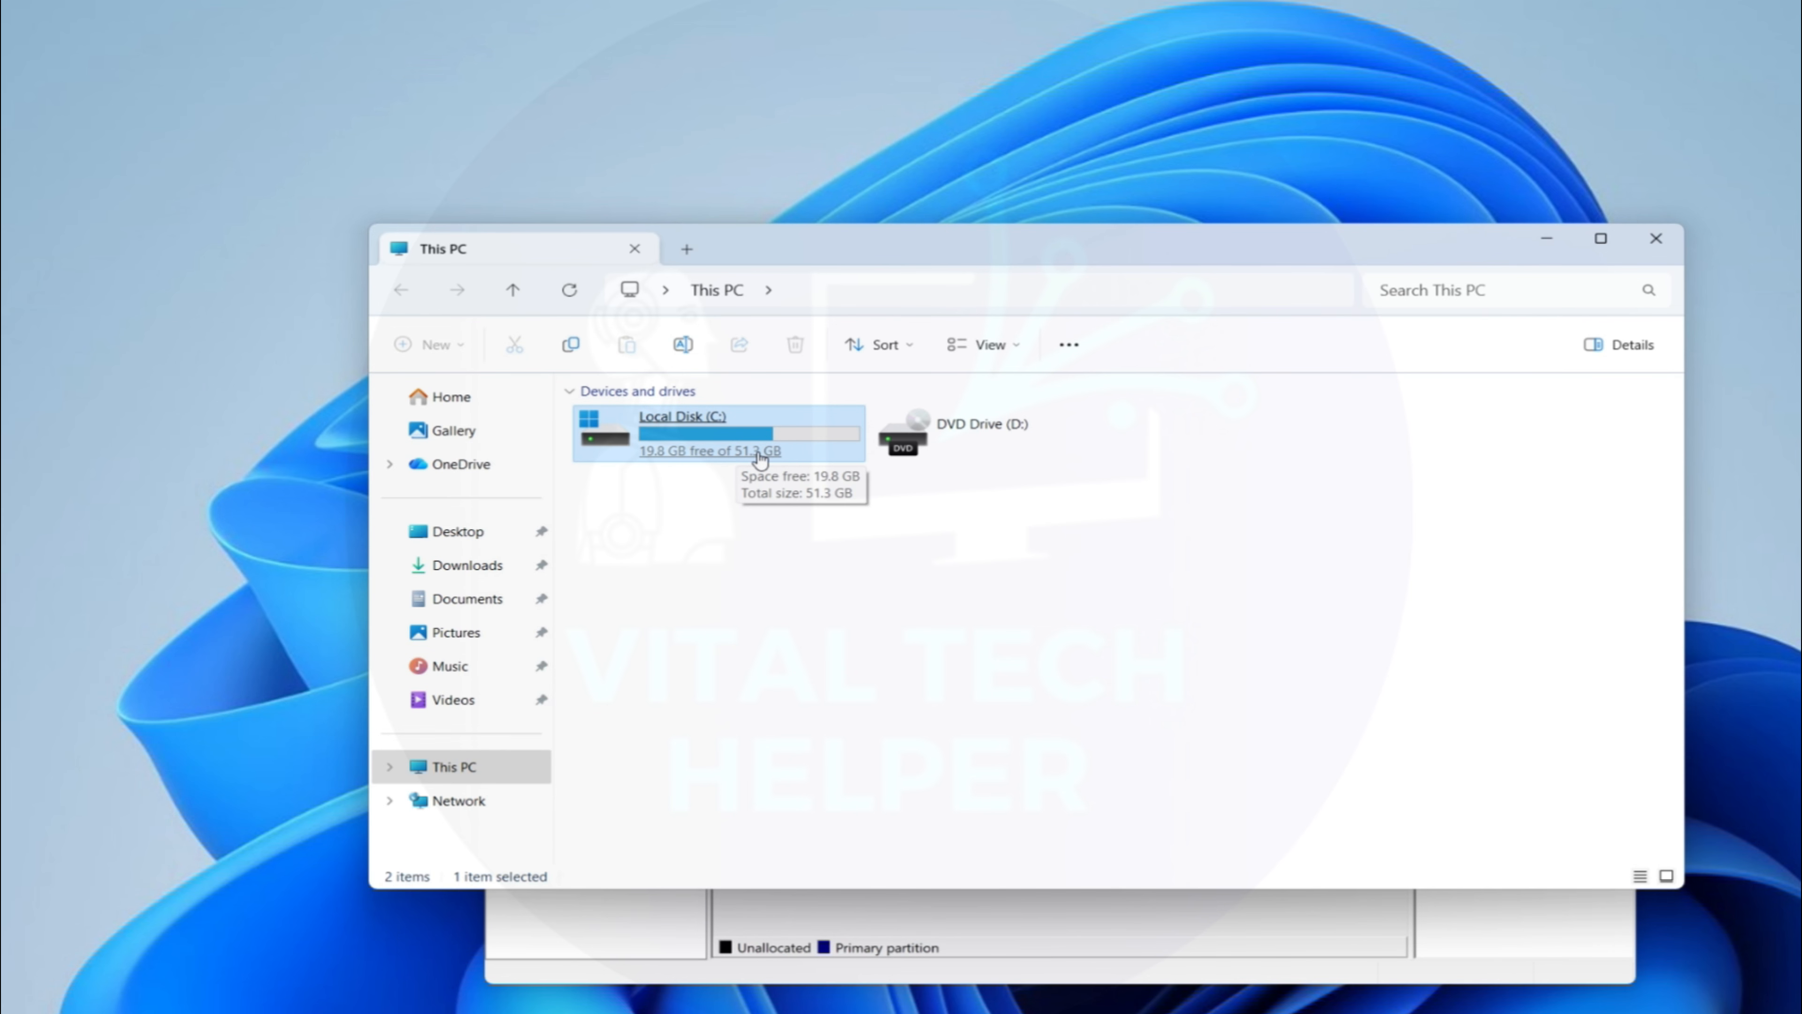
left_click(1547, 238)
Create a 28399 MB simple volume in Disk 0's unallocated space with drive letter E, NTFS quick format and label New Volume.
left_click(1184, 727)
right_click(1183, 728)
left_click(1288, 738)
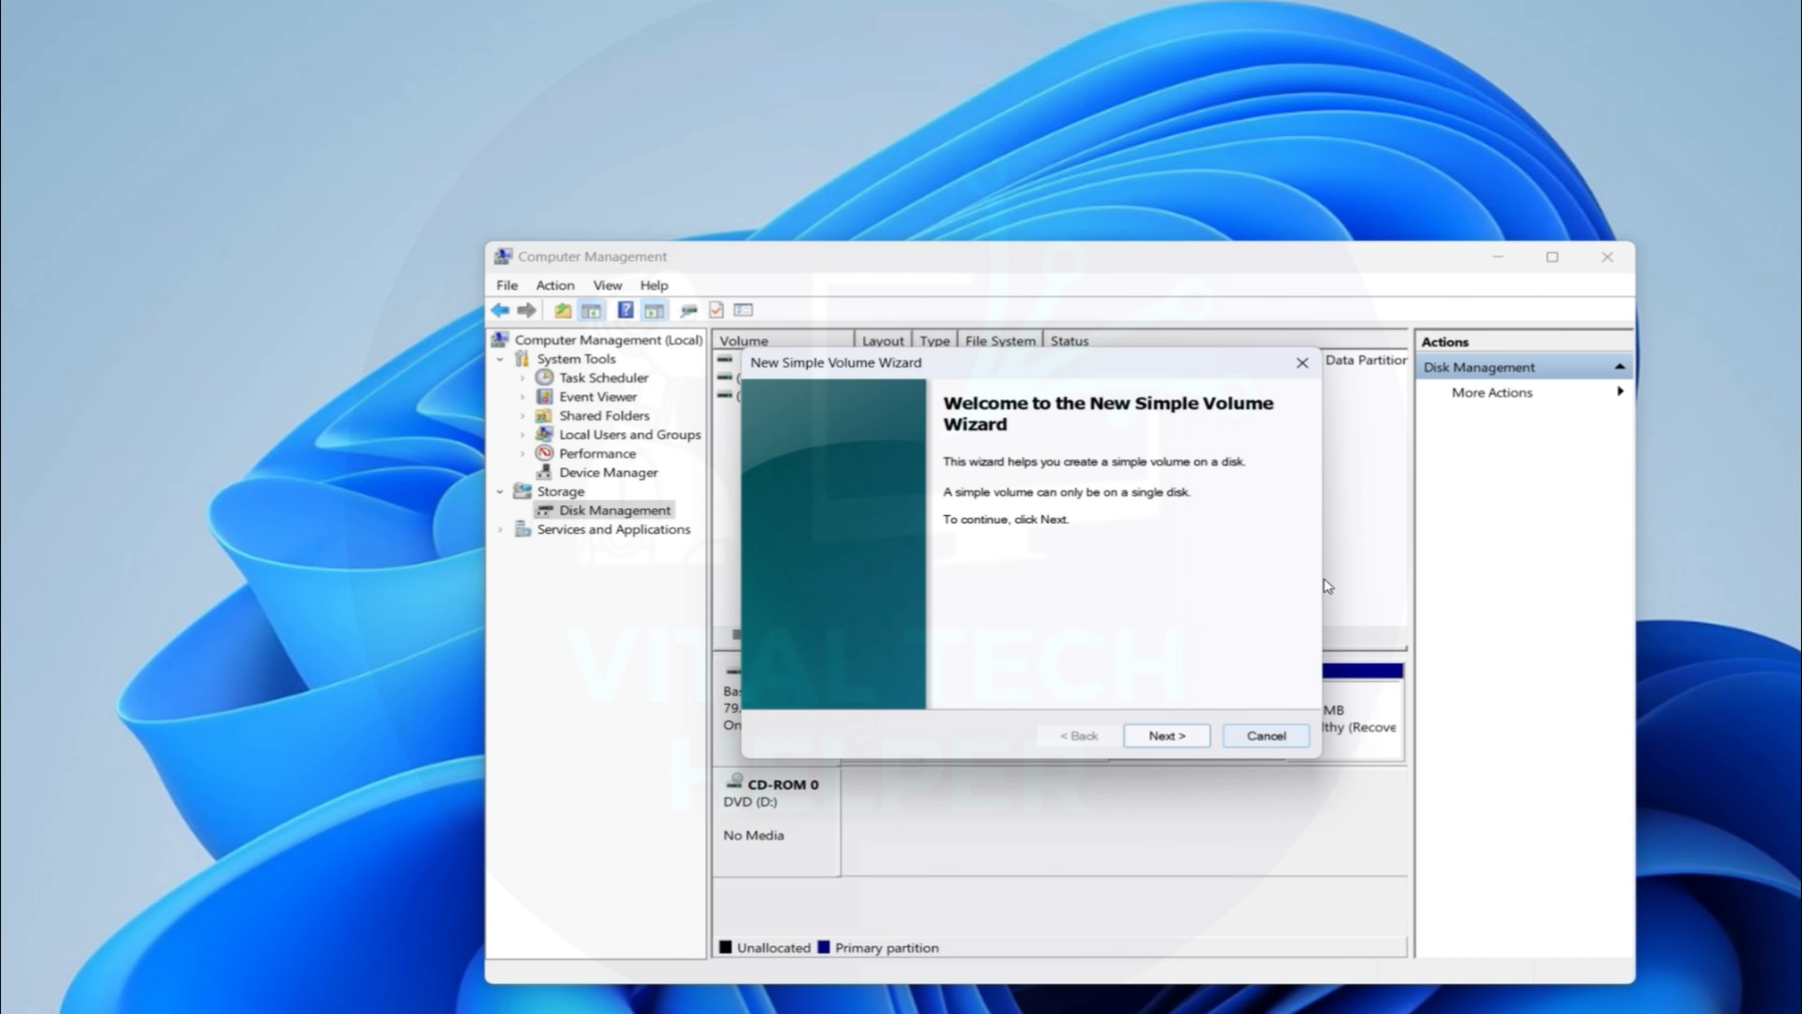
left_click(1165, 737)
left_click(1165, 737)
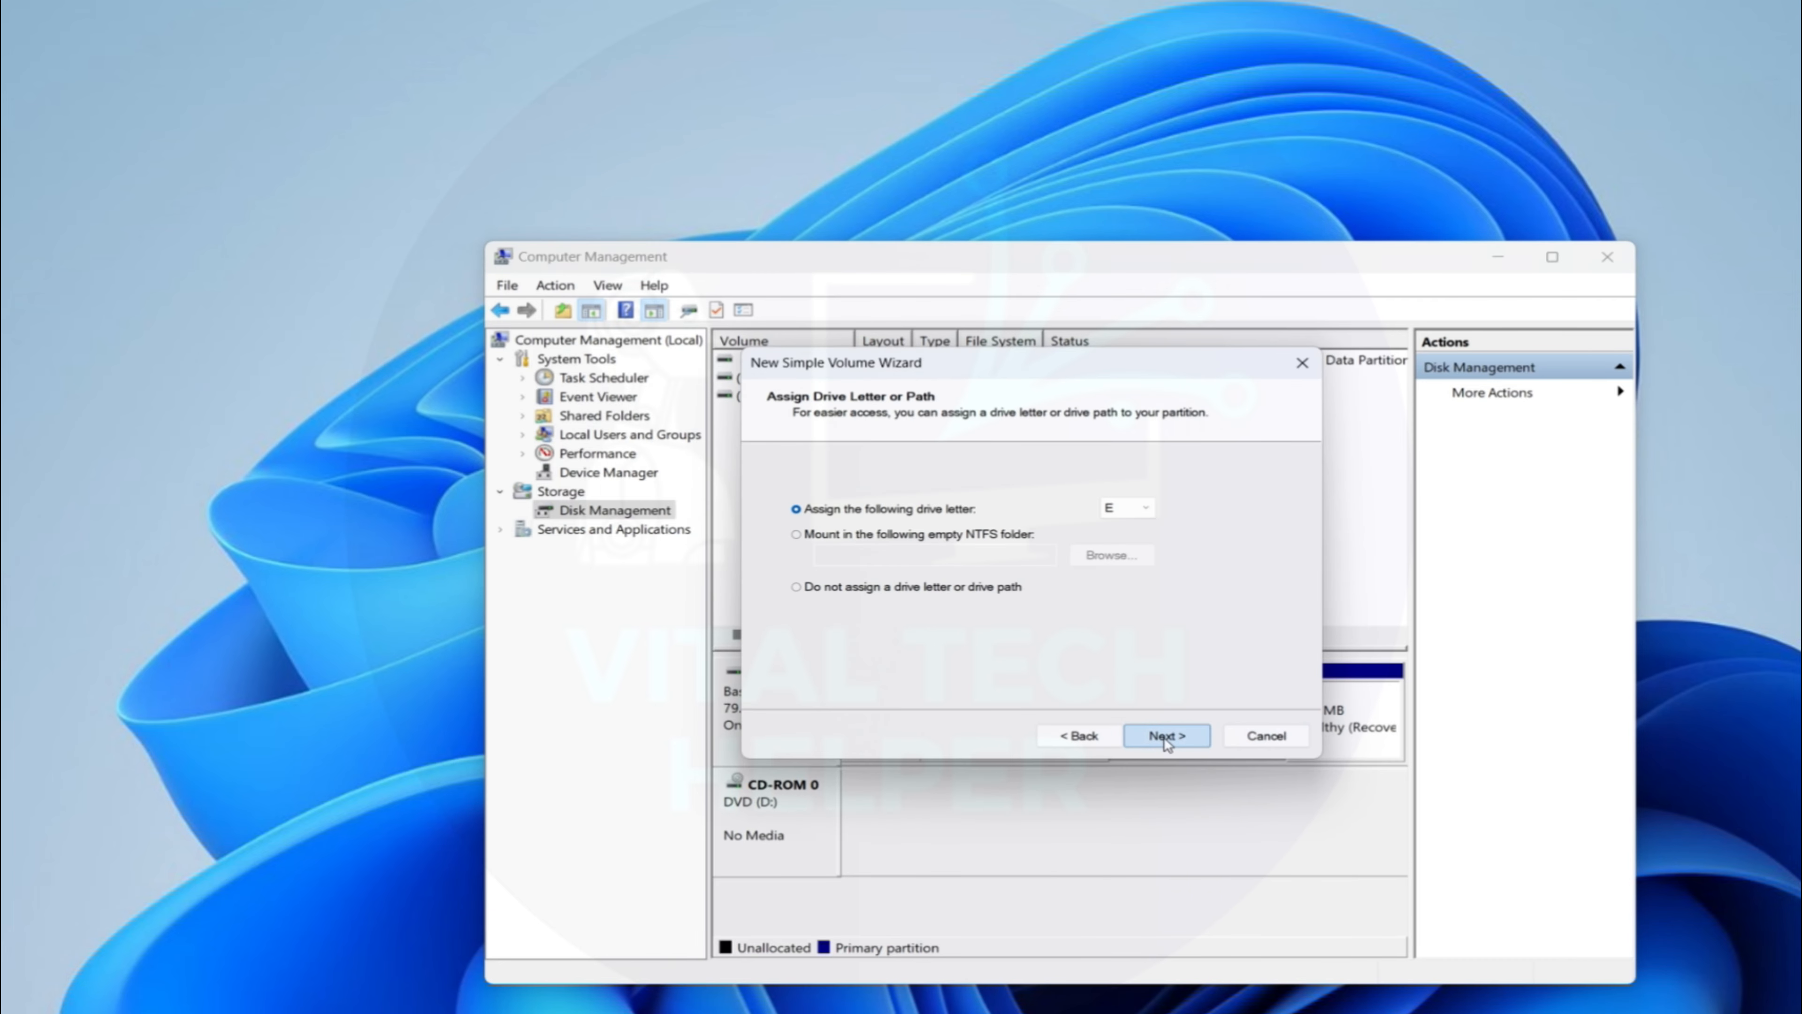
left_click(1164, 737)
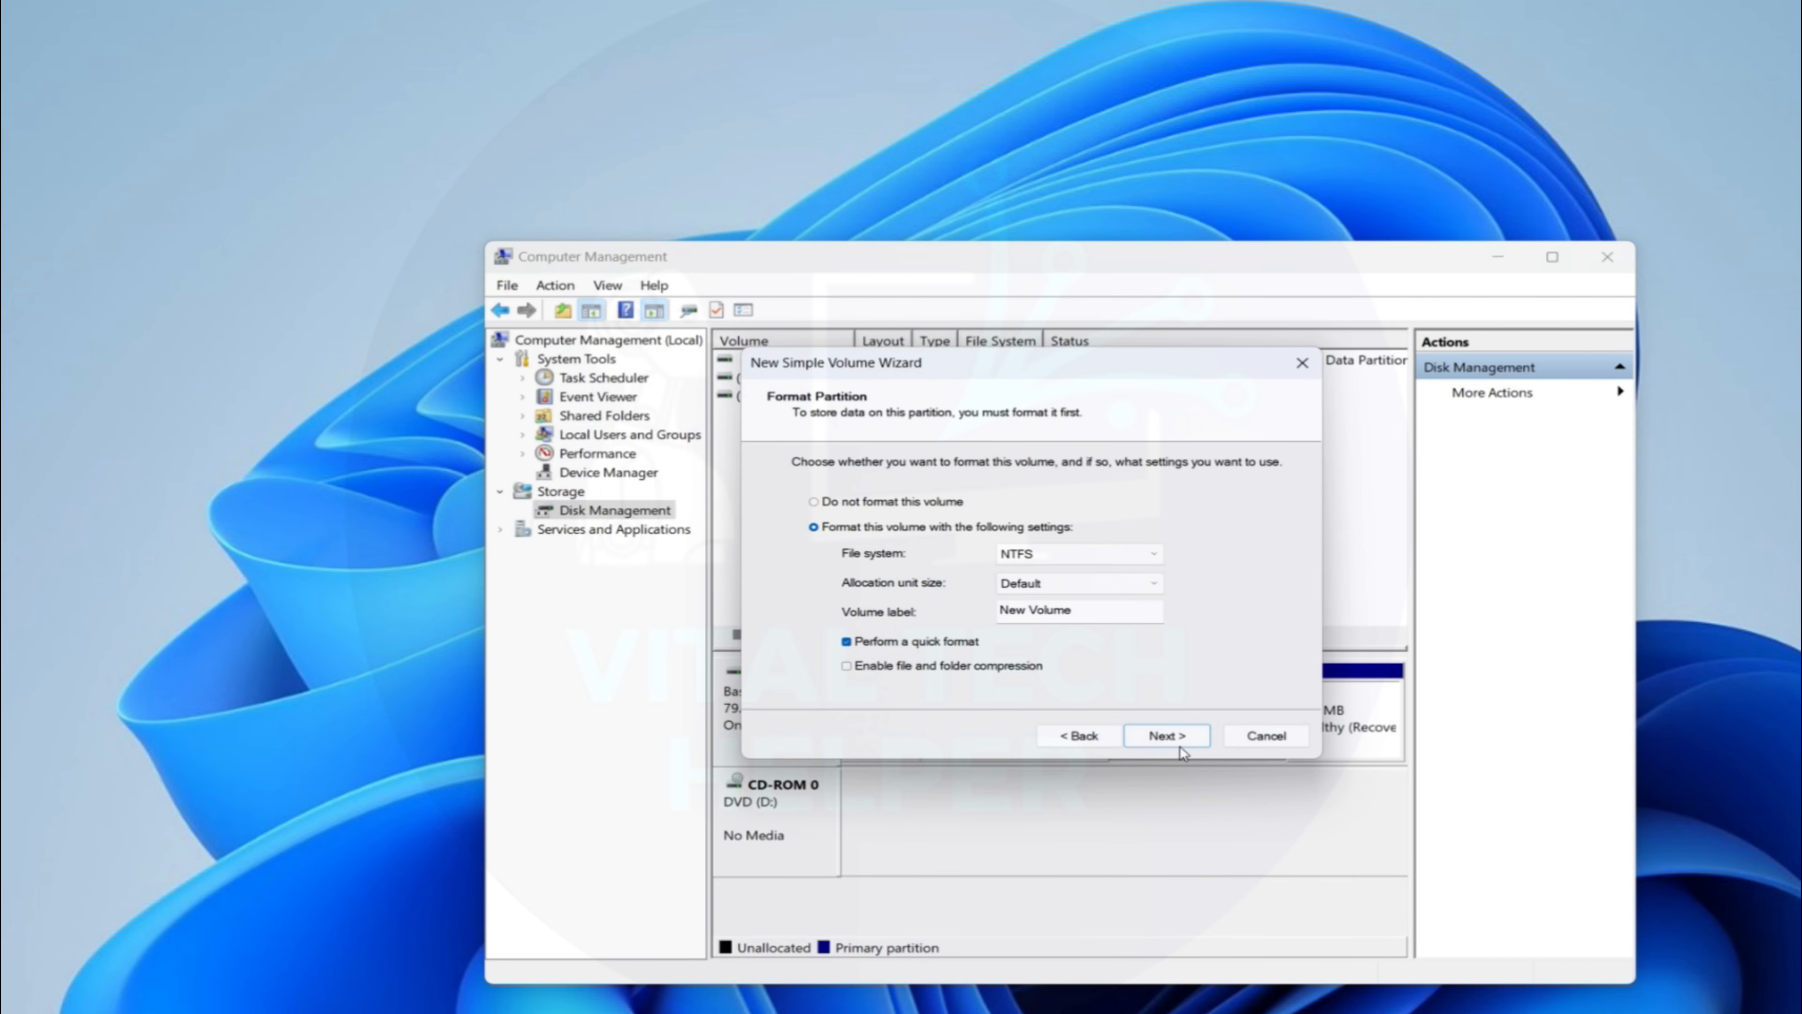
key("alt+Tab")
left_click(1128, 914)
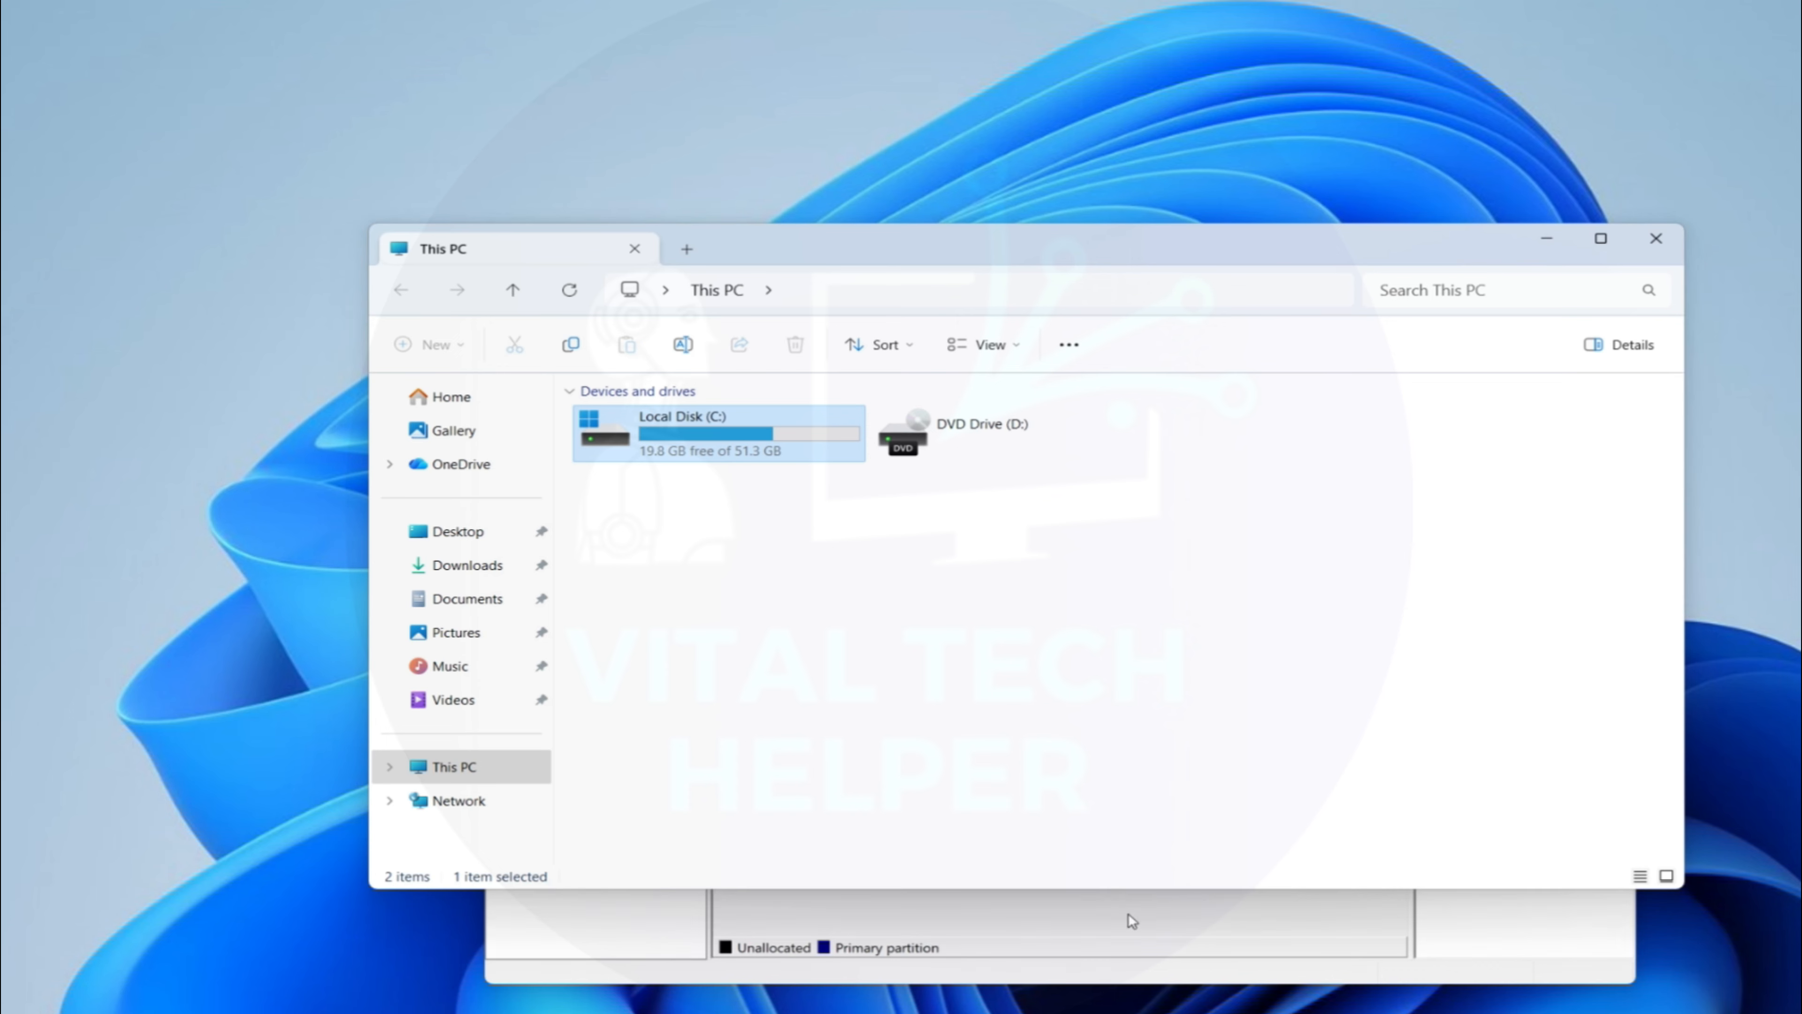
left_click(1175, 742)
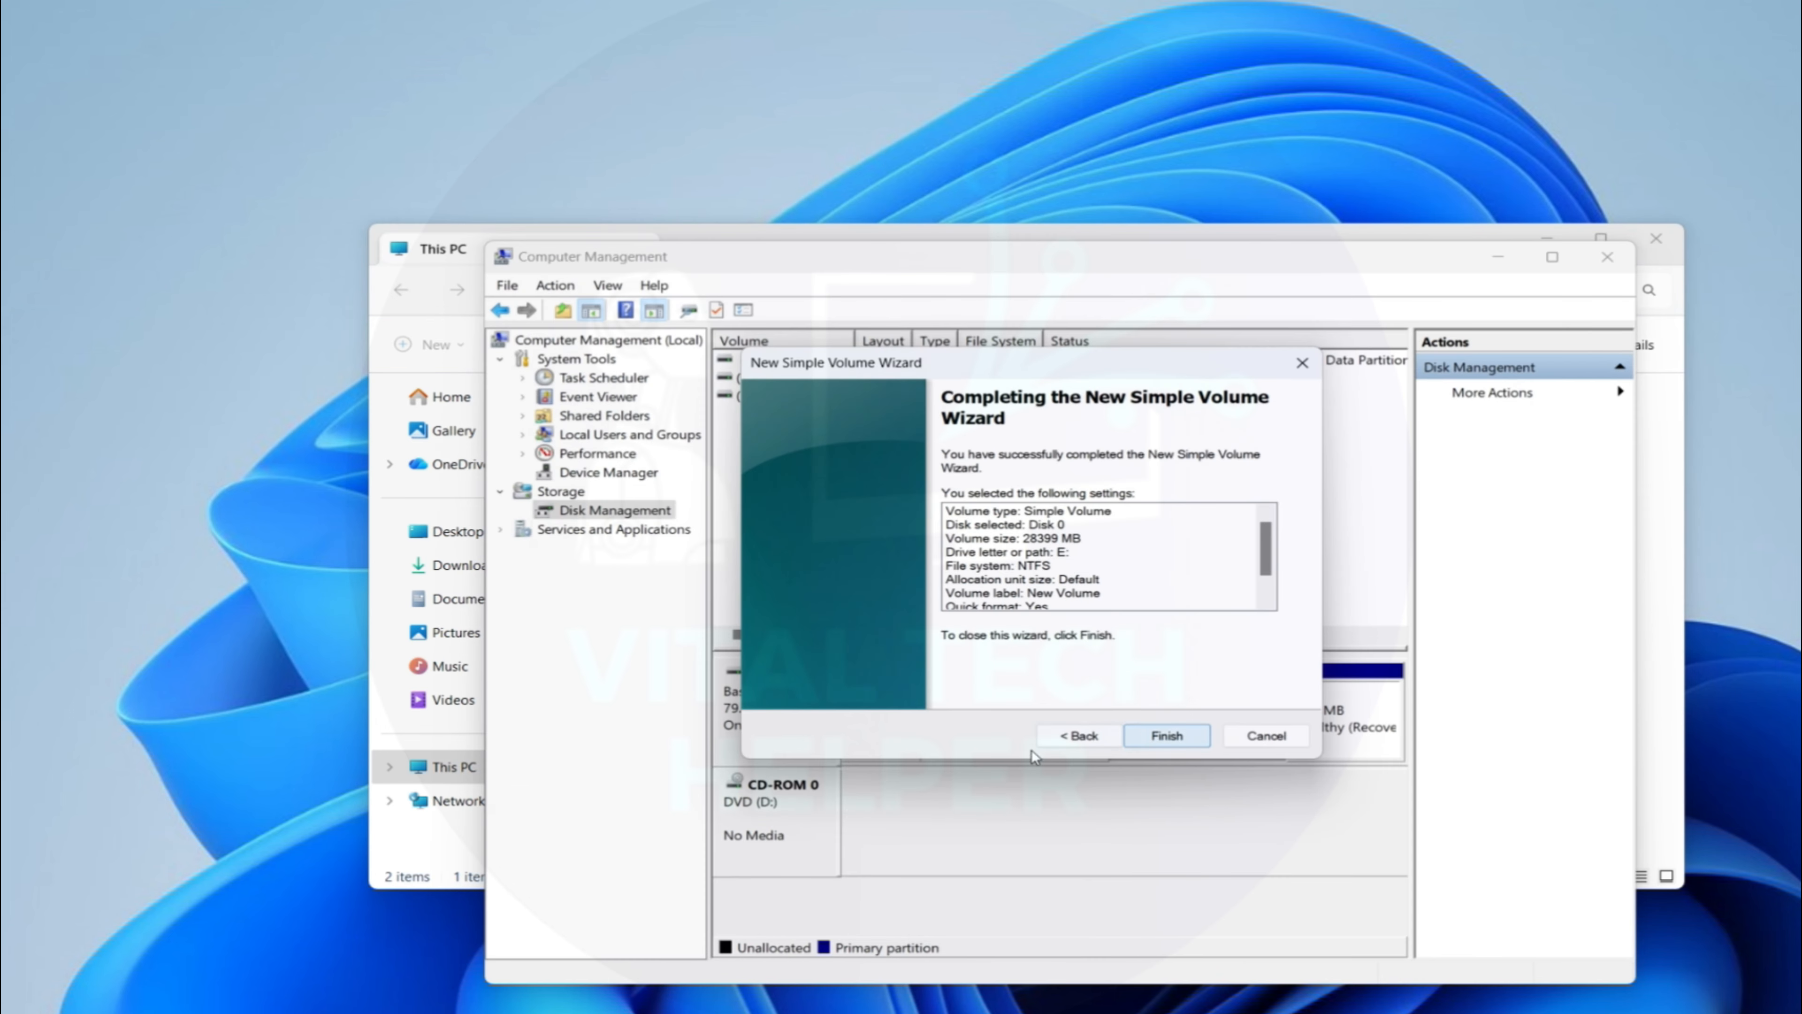
left_click(1168, 736)
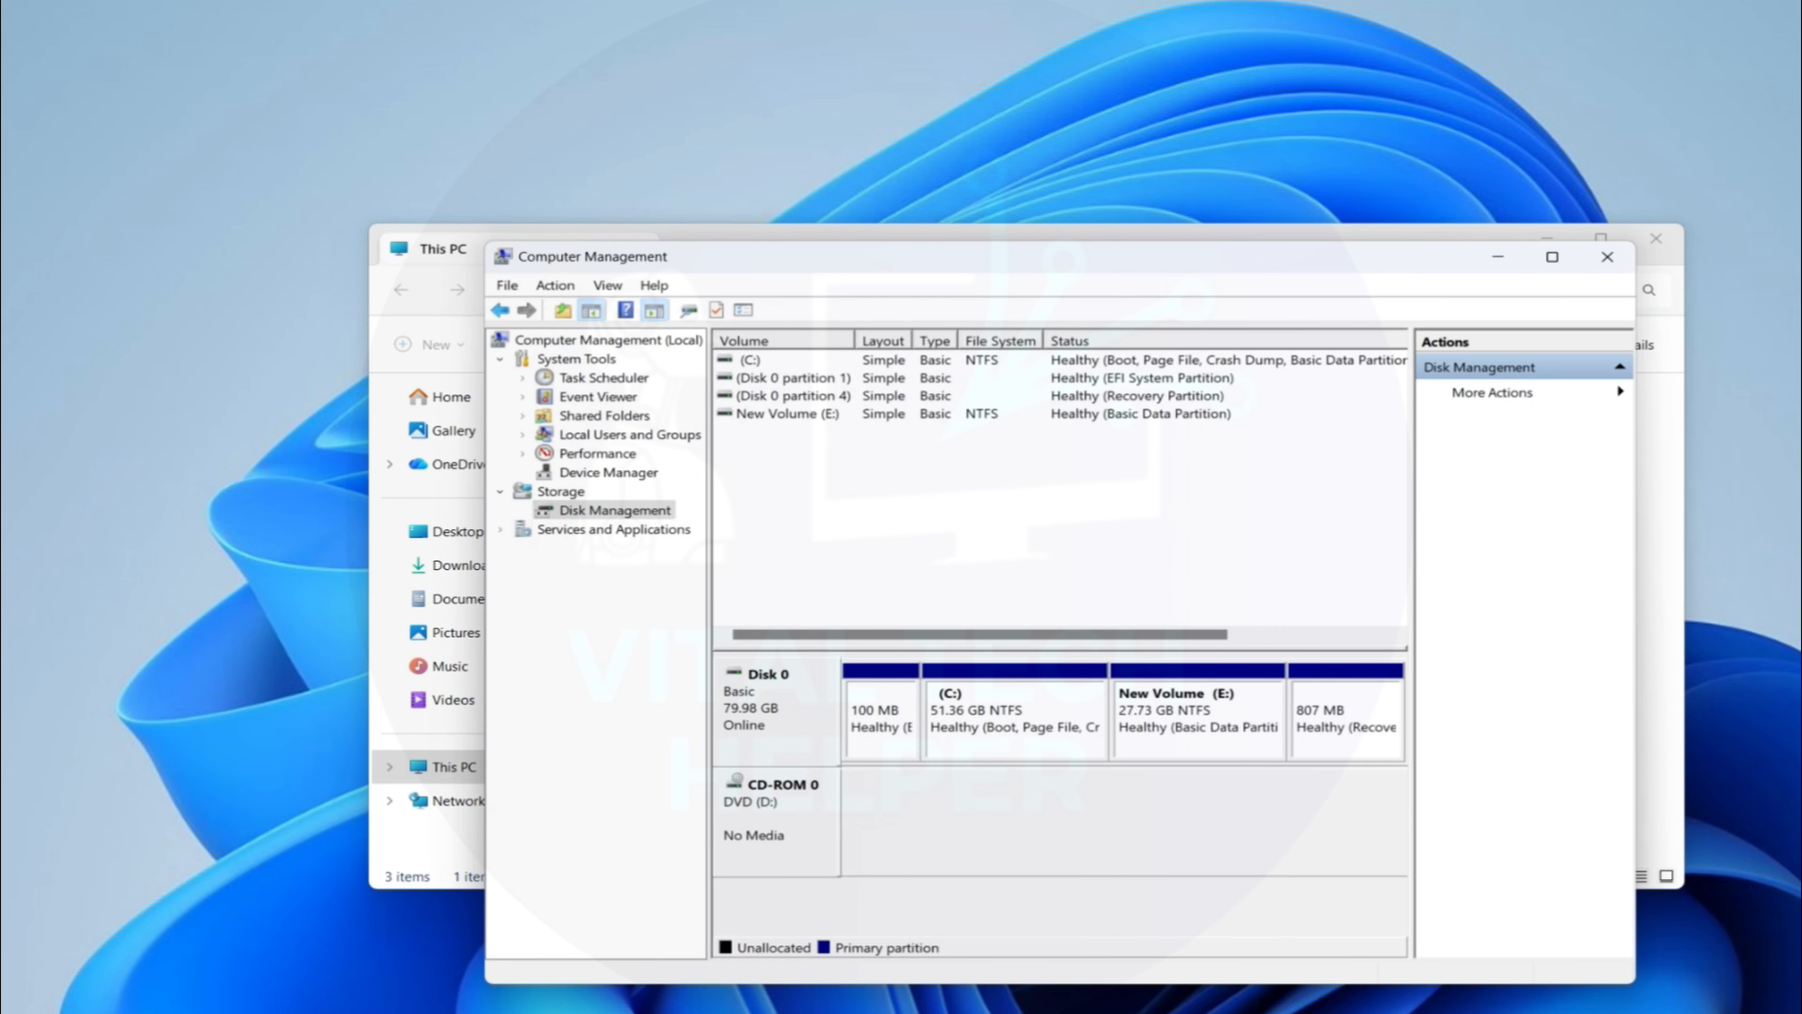
Open New Volume (E:) in File Explorer to view its contents, and return to This PC.
key("alt+Tab")
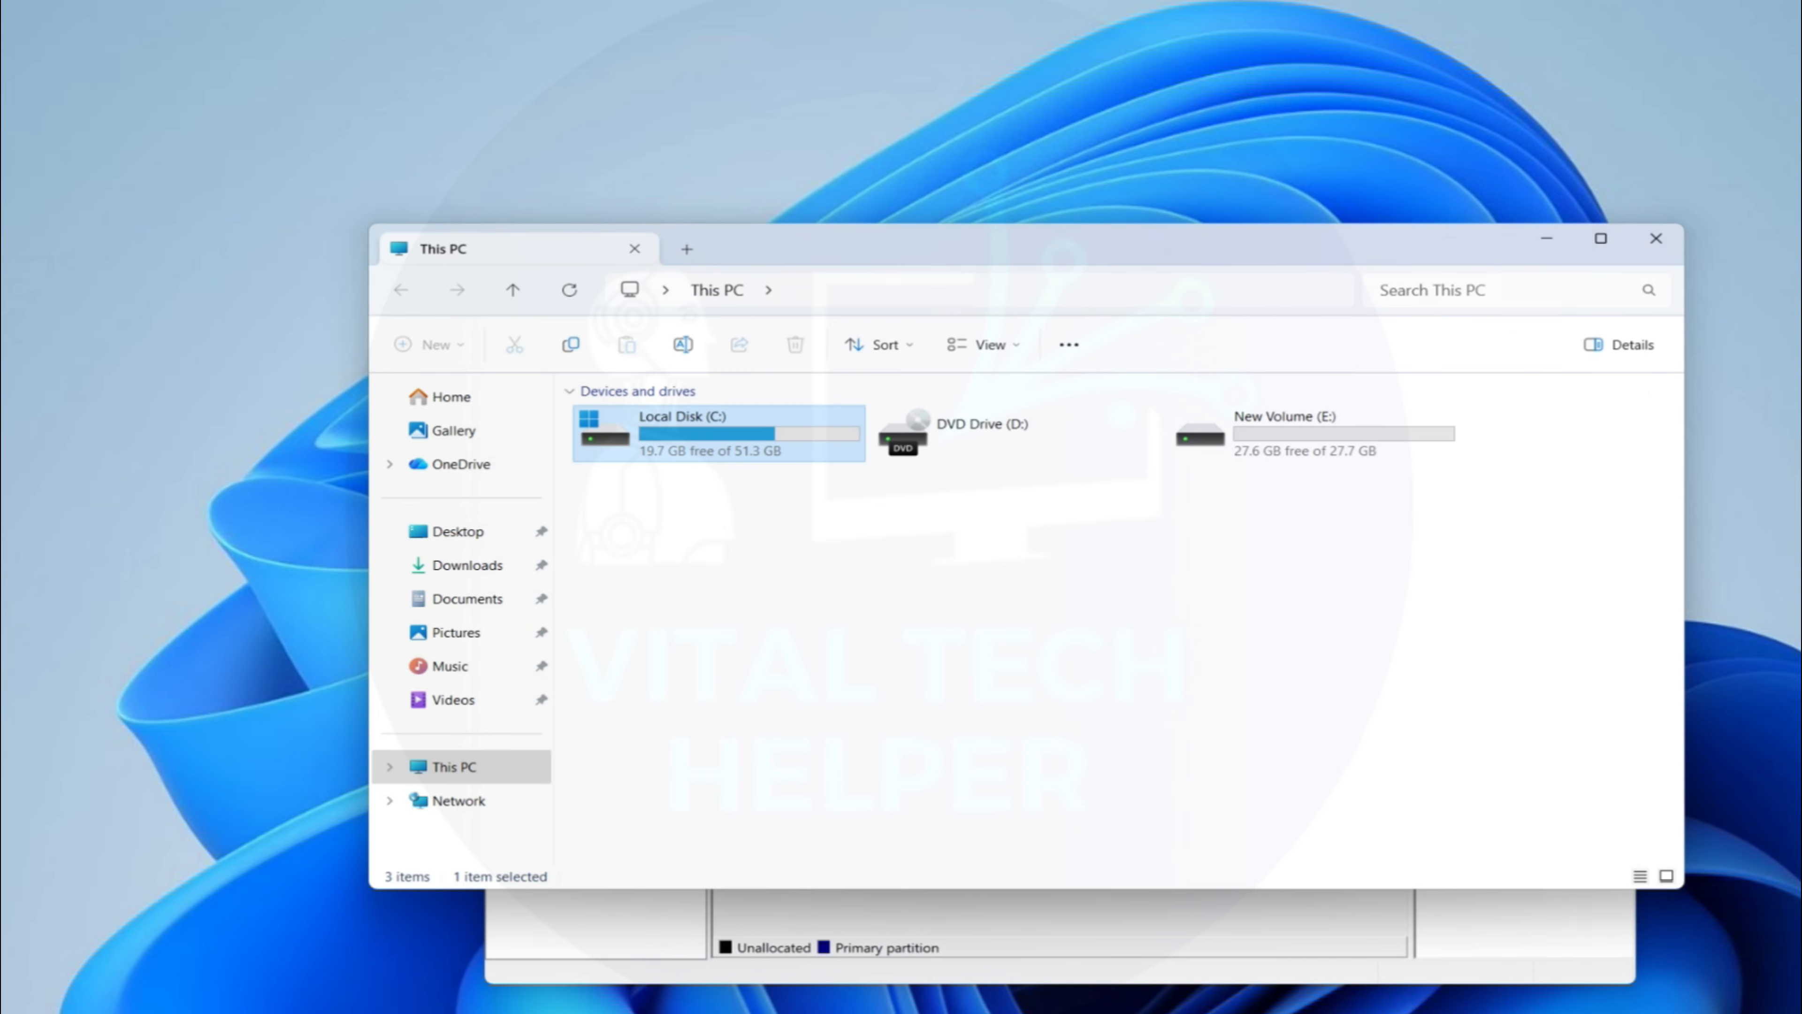
double_click(1313, 435)
key("alt+Left")
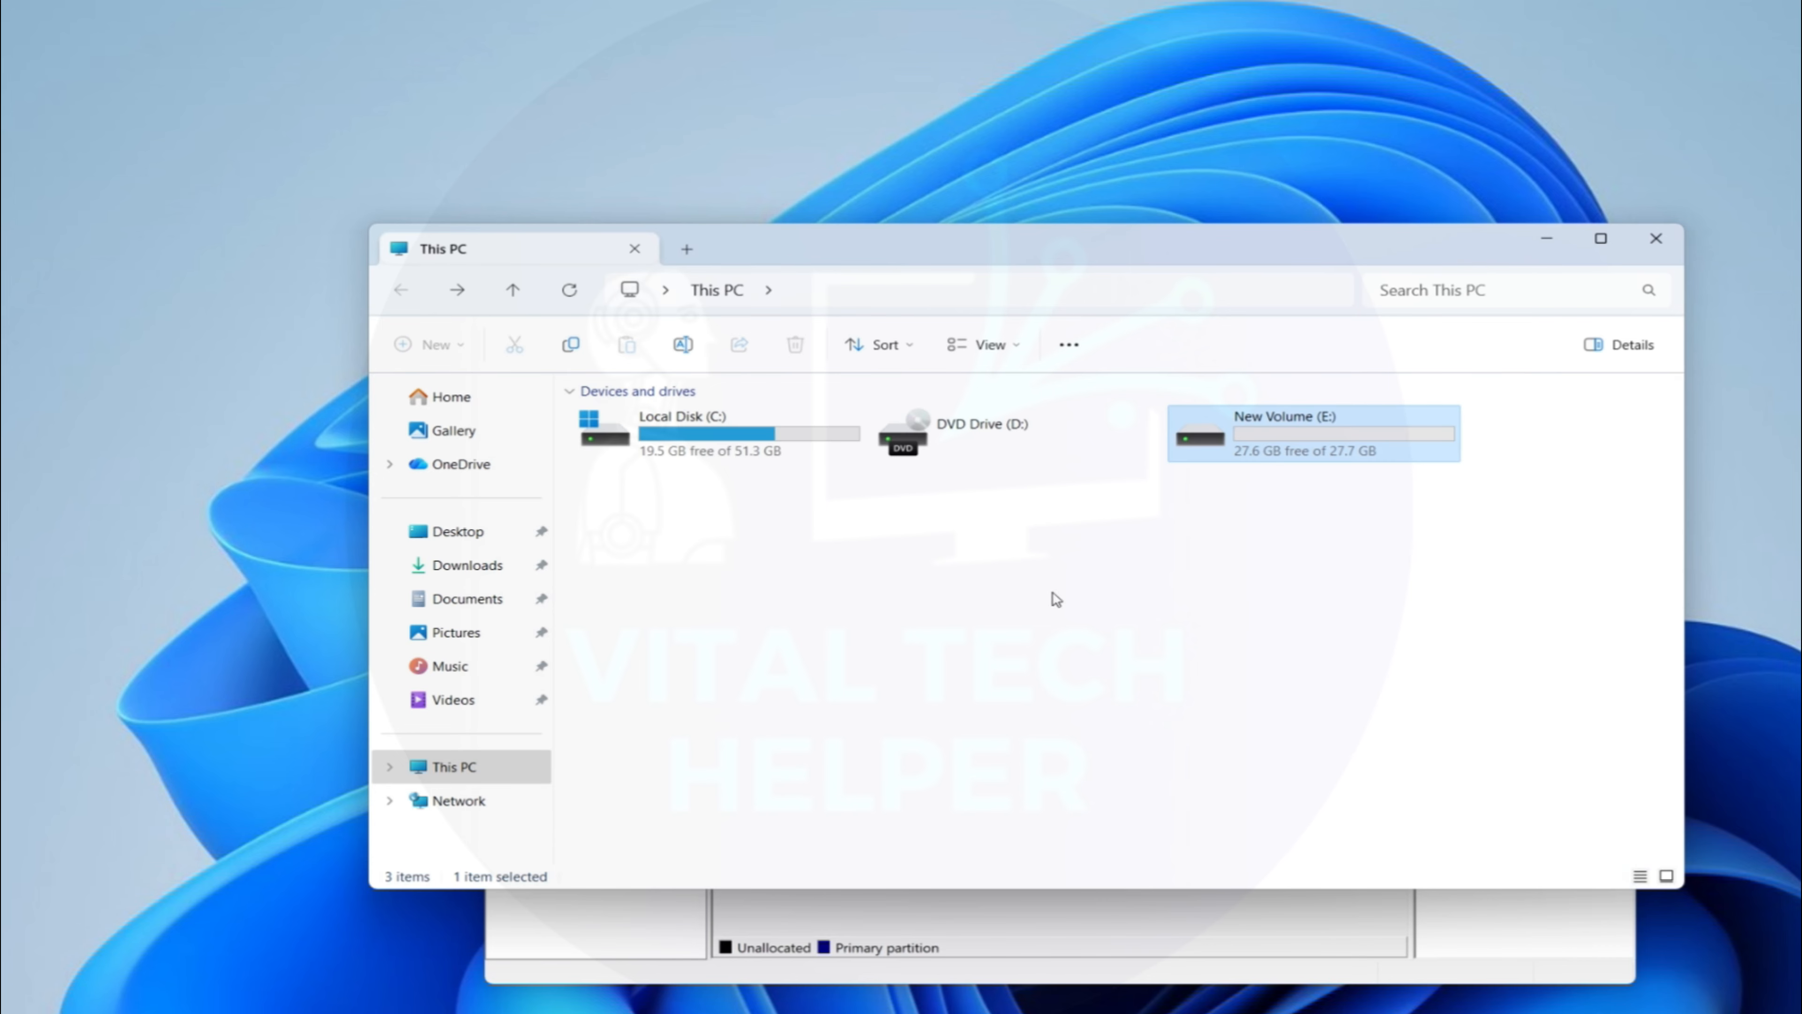
In Disk Management, delete New Volume (E:) and confirm erasing its data.
left_click(1053, 932)
right_click(1151, 708)
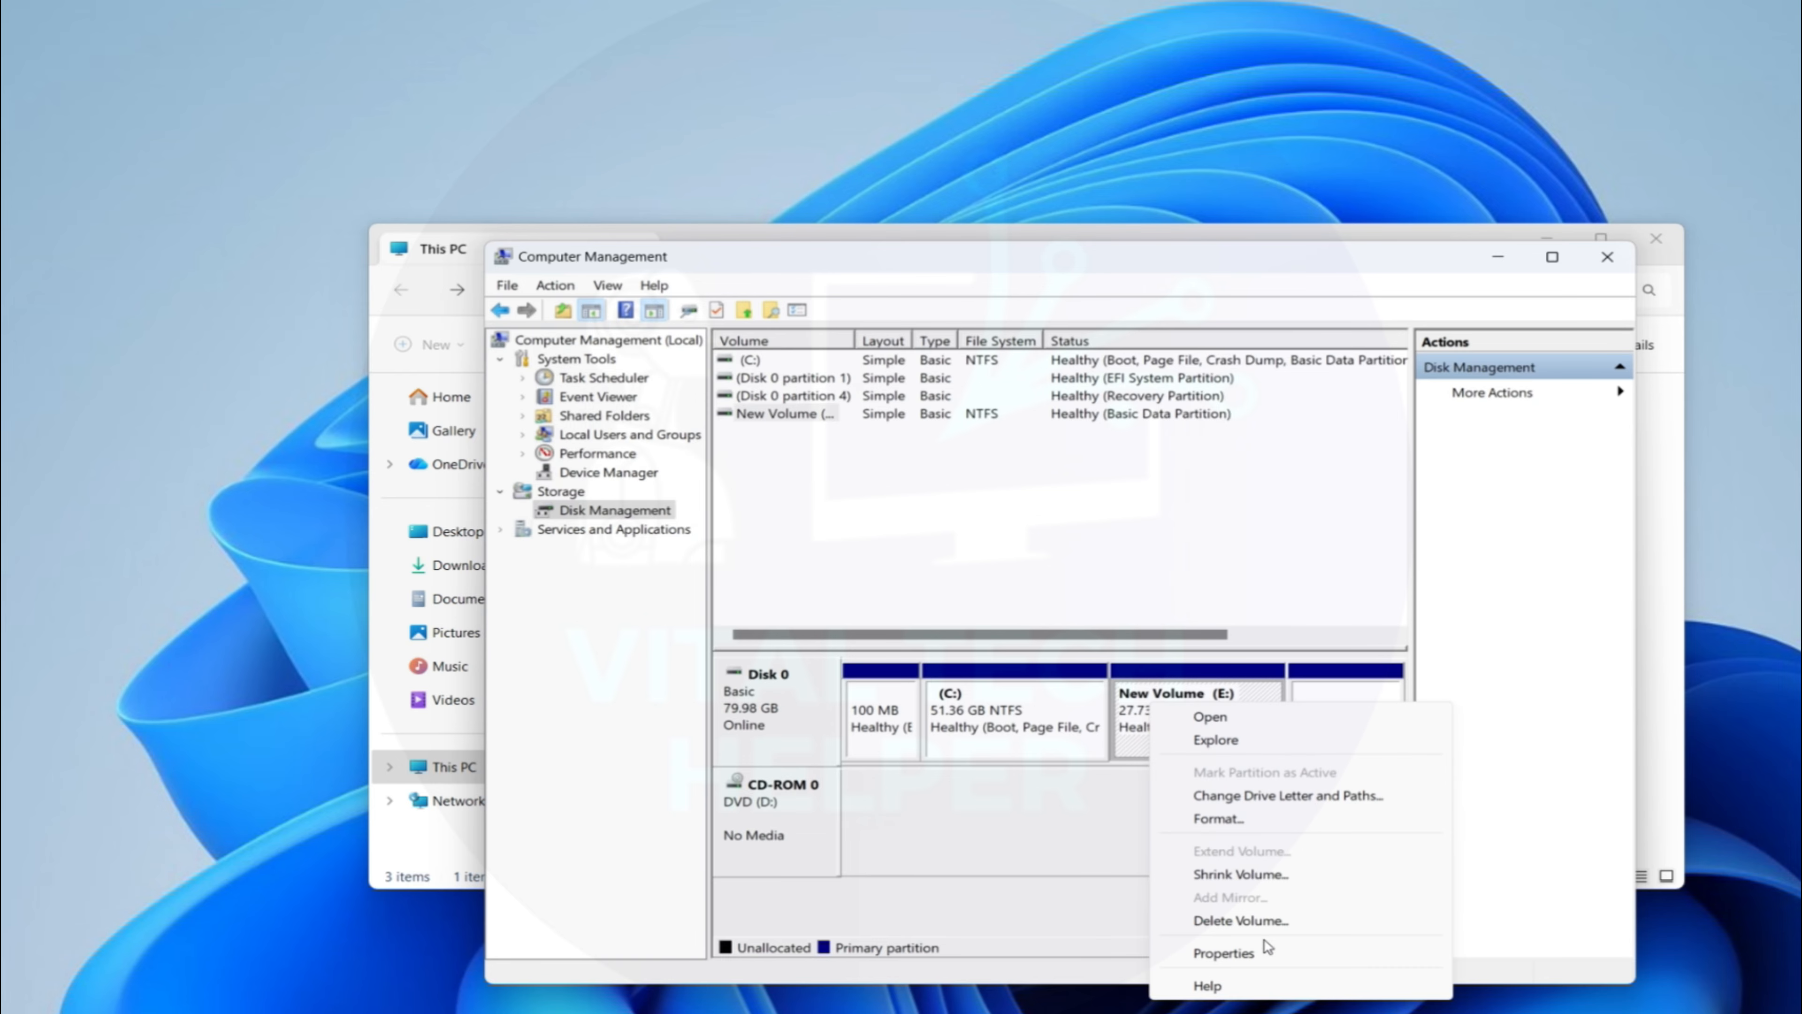
left_click(1239, 921)
left_click(1099, 758)
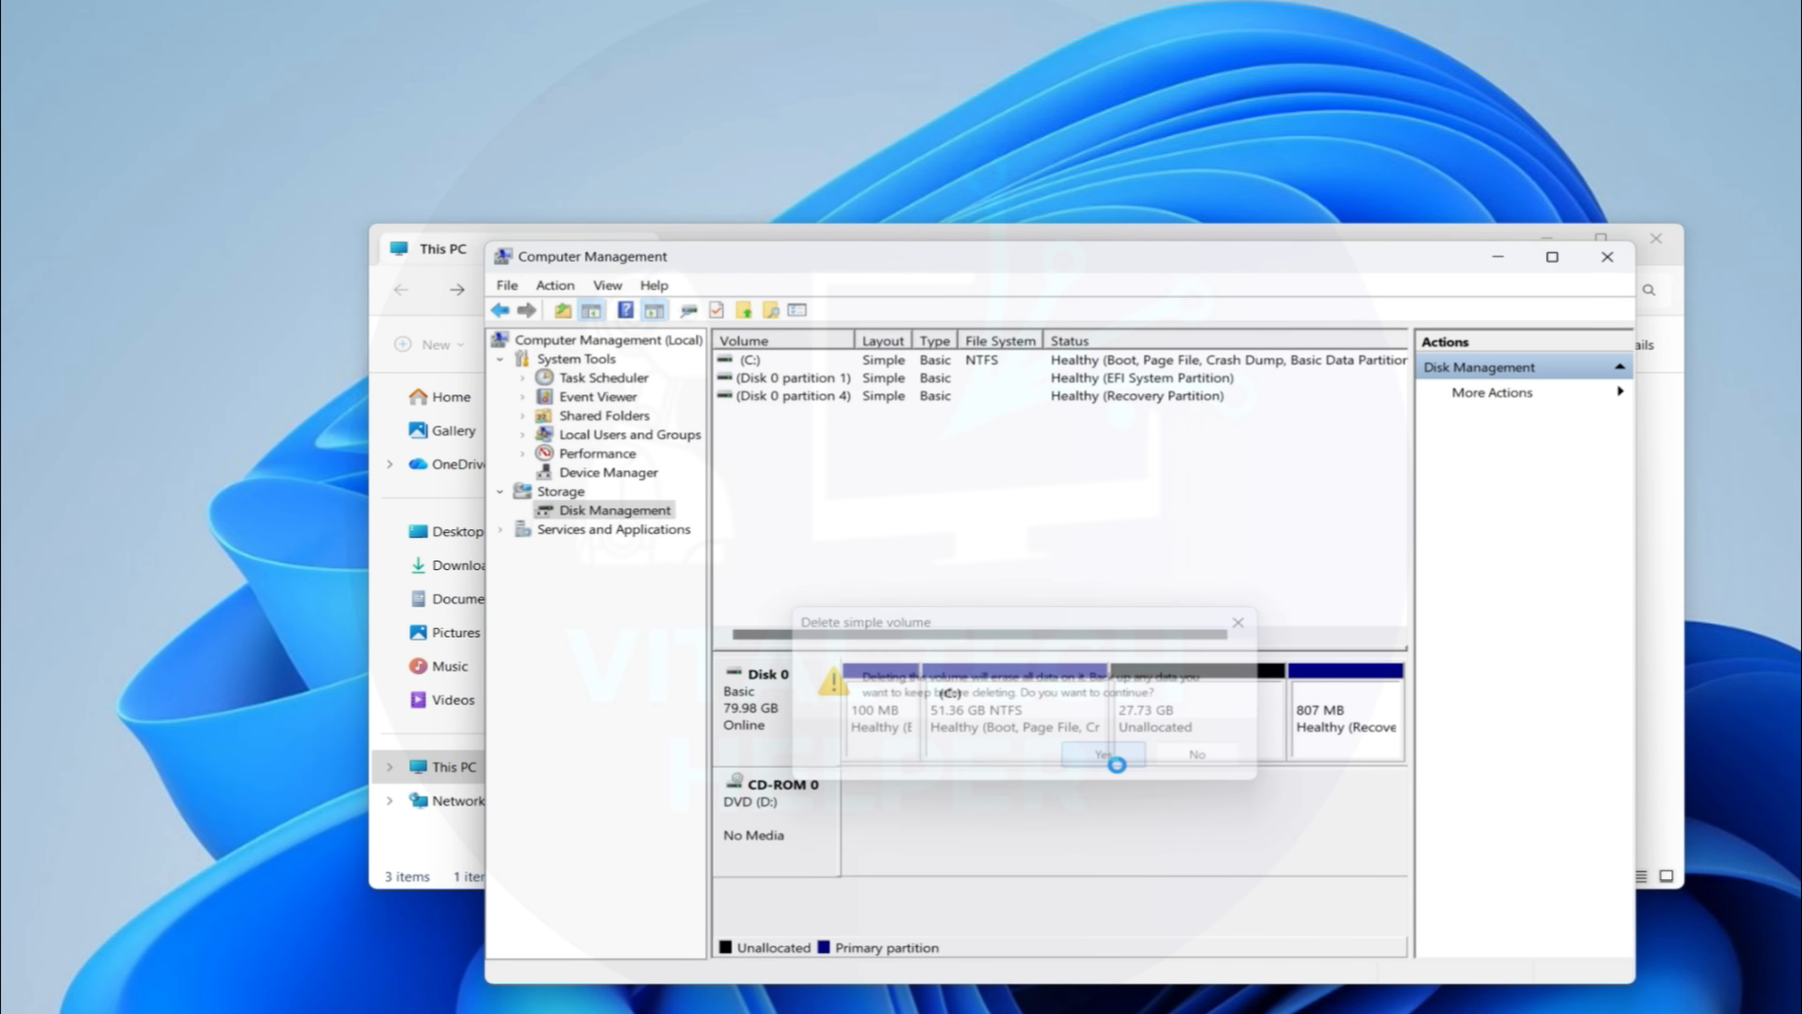
Extend volume C: by all 28399 MB of unallocated space on Disk 0 and return to This PC in File Explorer.
right_click(1061, 711)
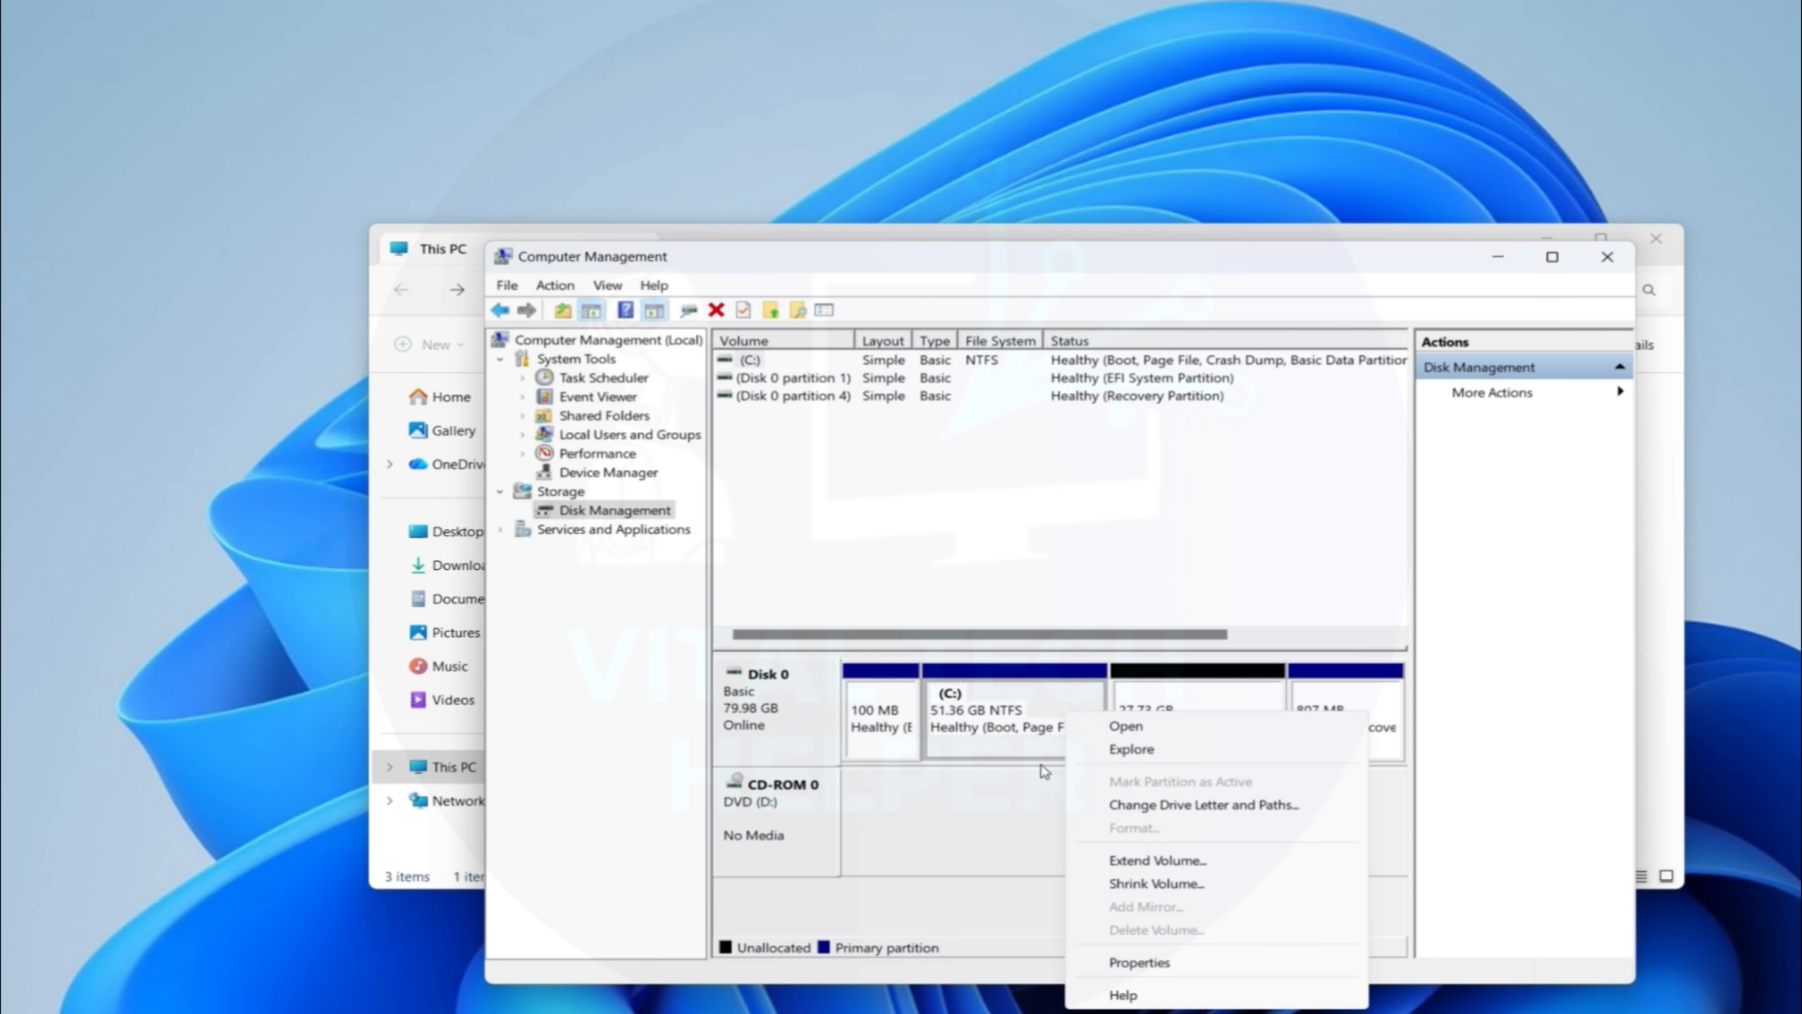
left_click(1179, 860)
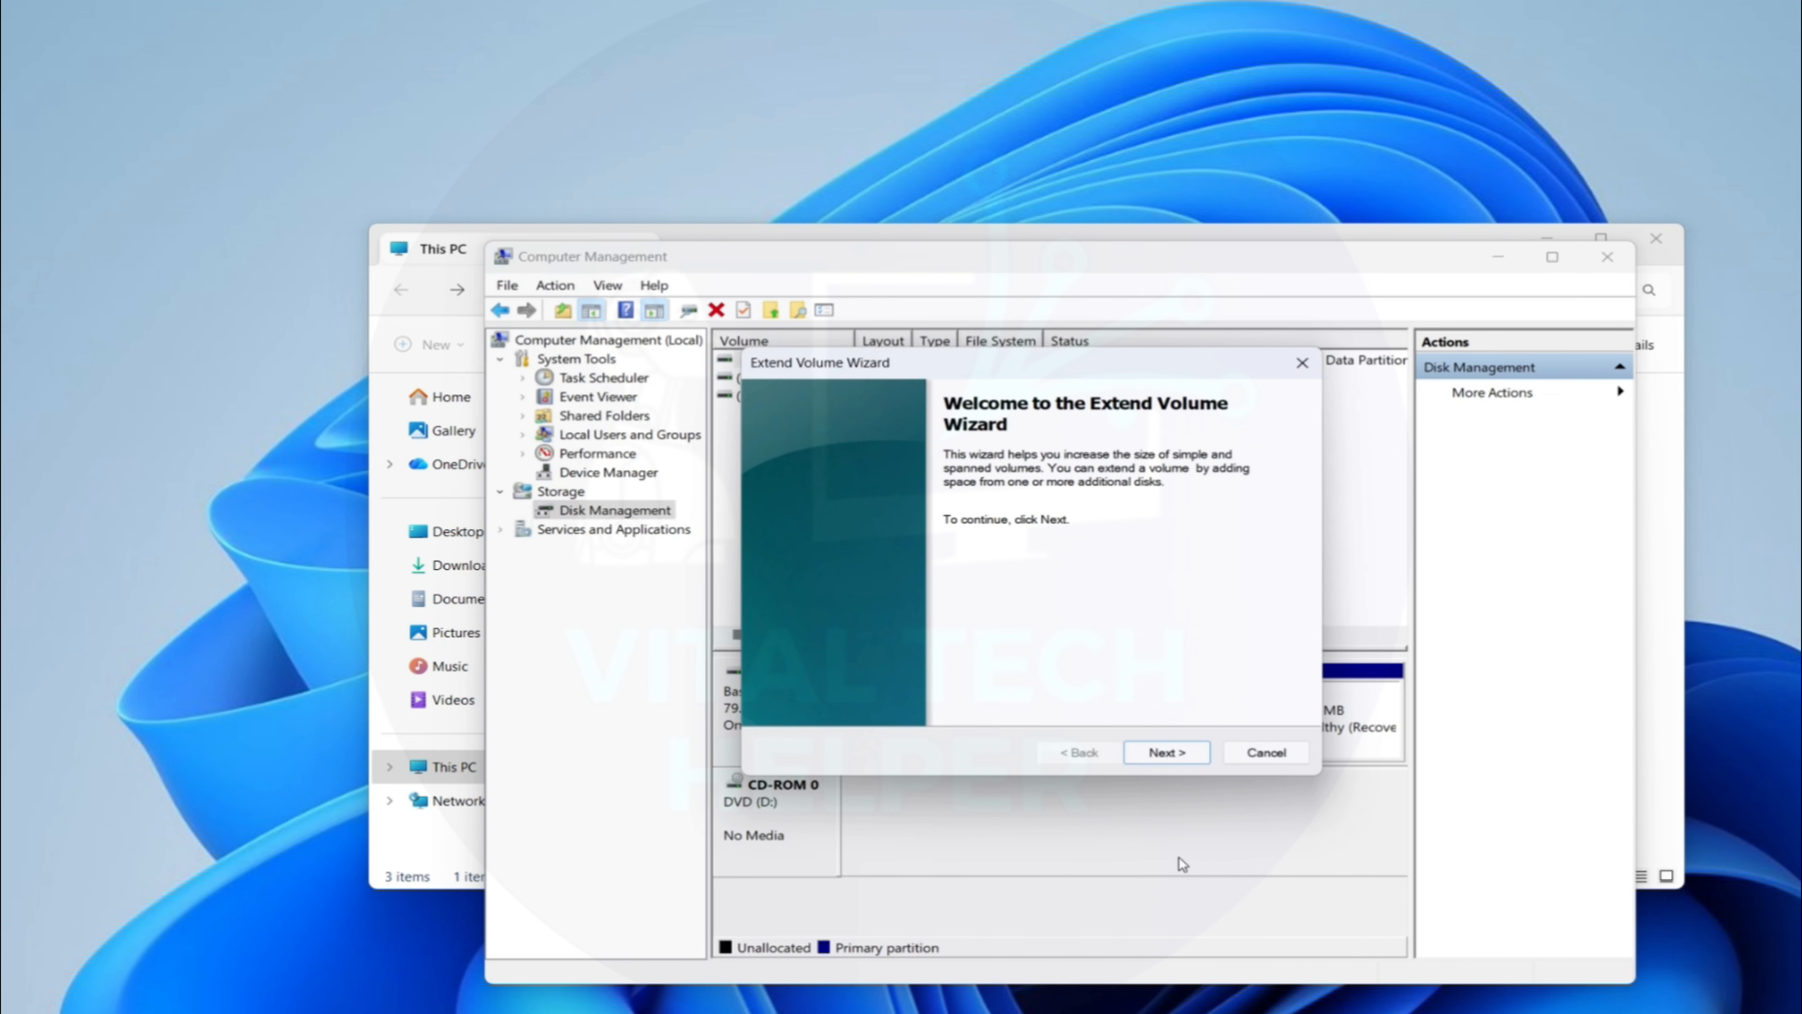
left_click(1163, 761)
left_click(1165, 759)
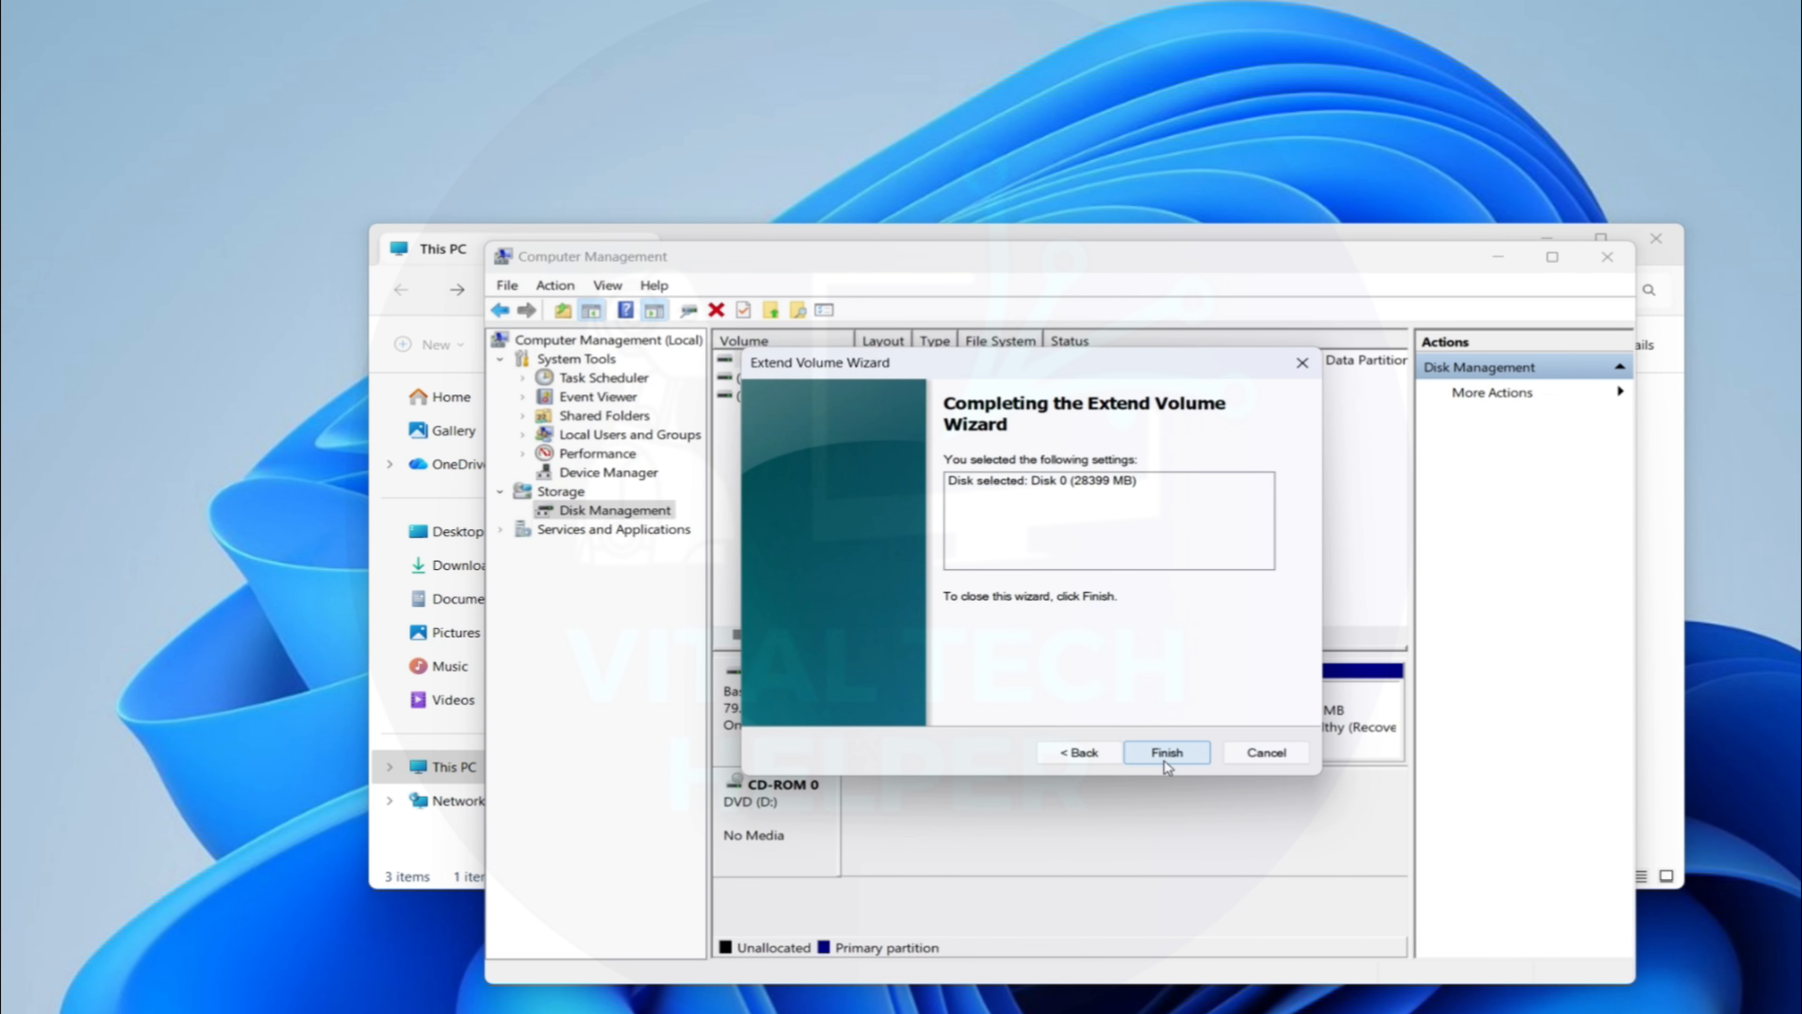
left_click(1164, 752)
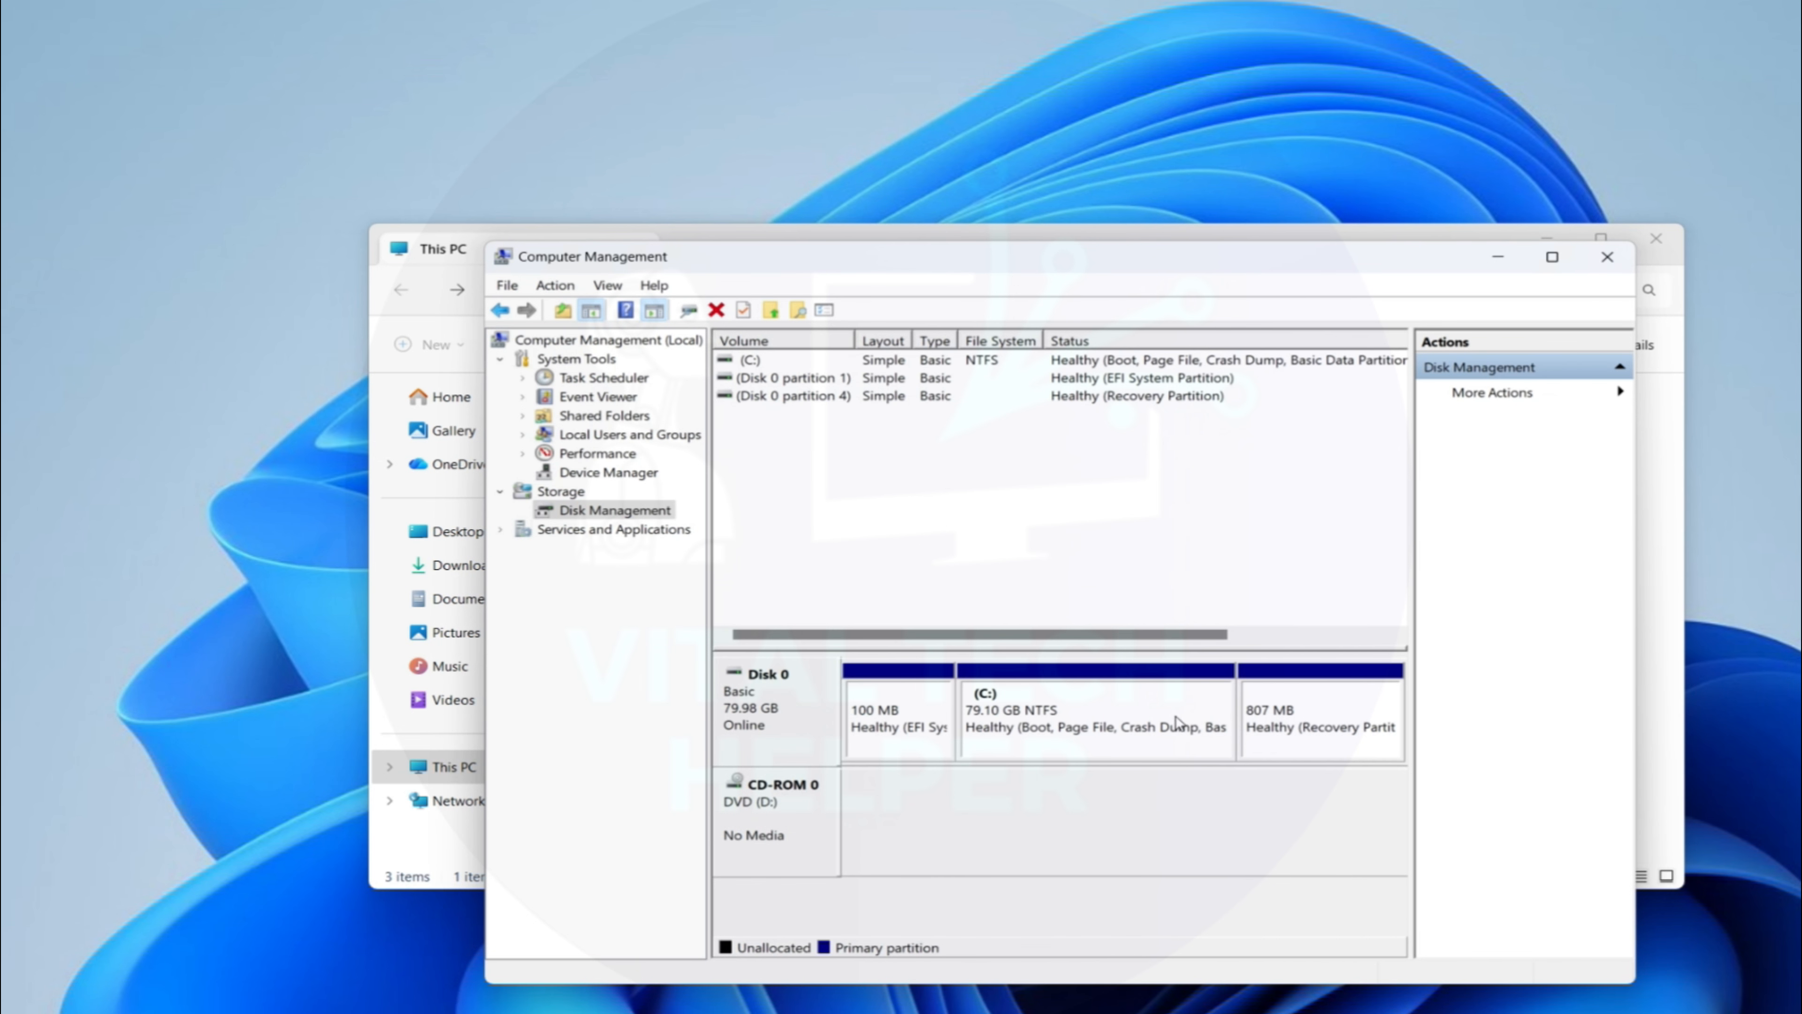
left_click(1671, 610)
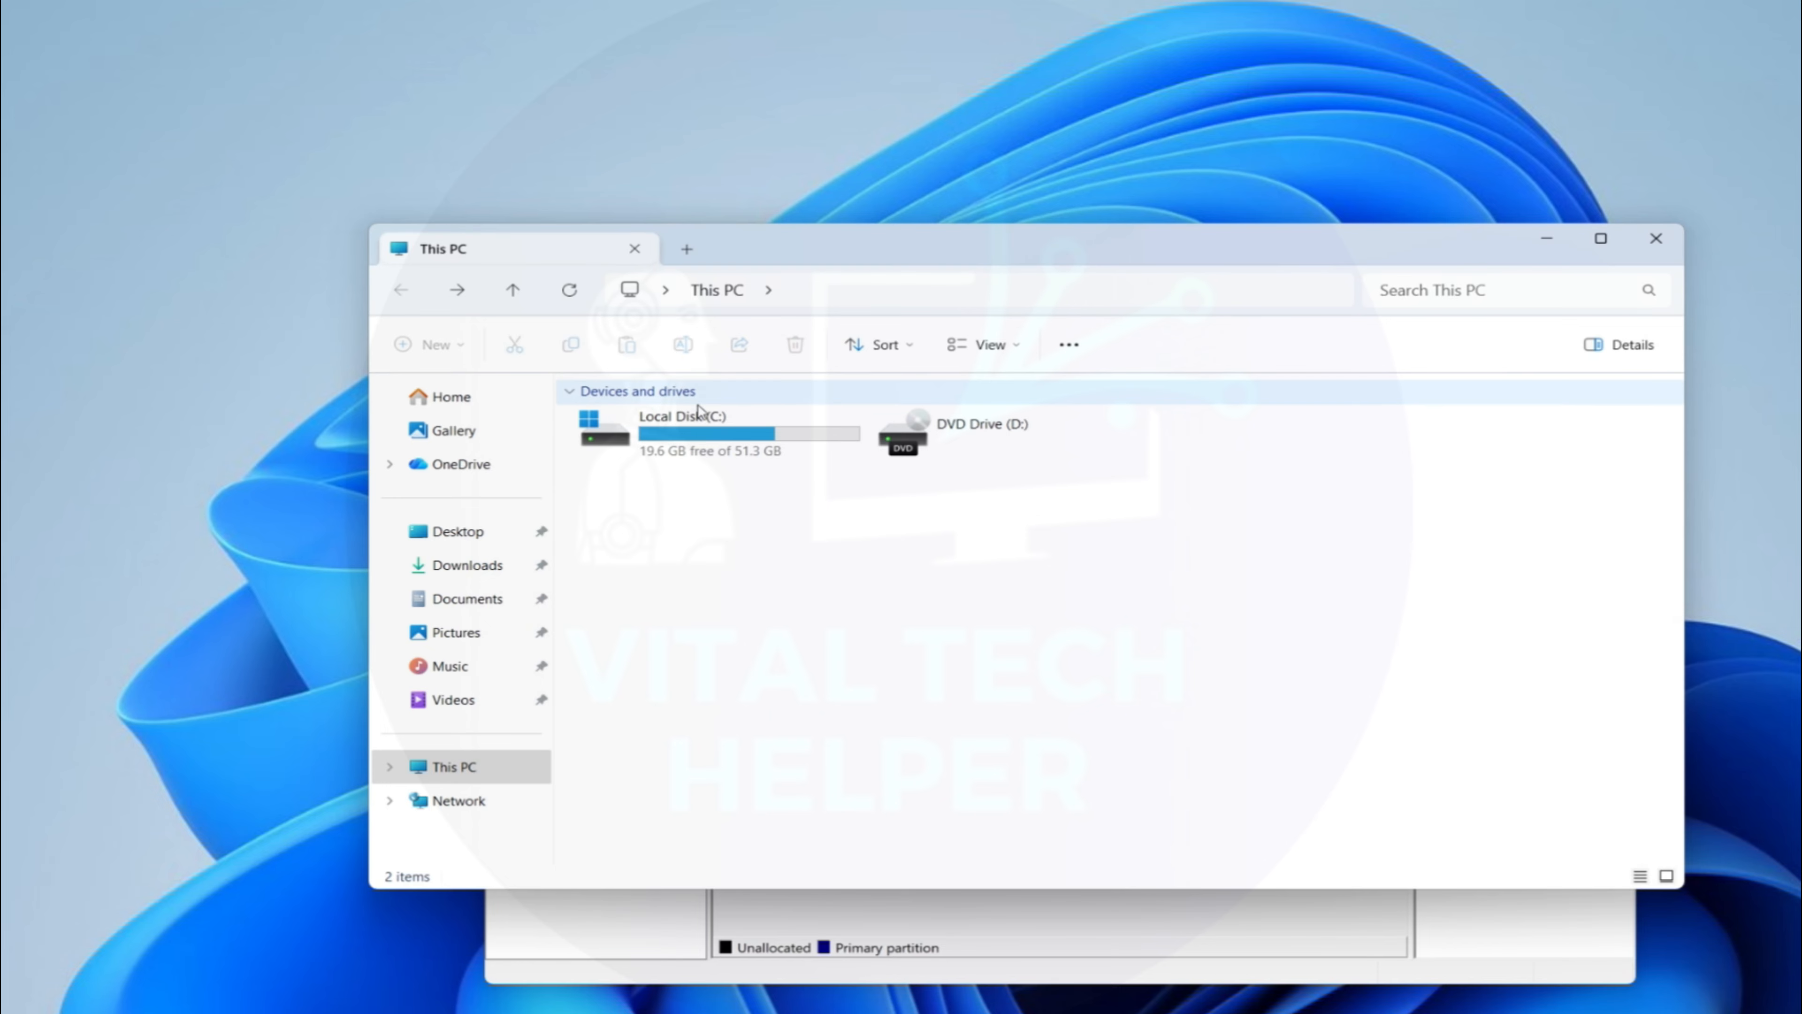